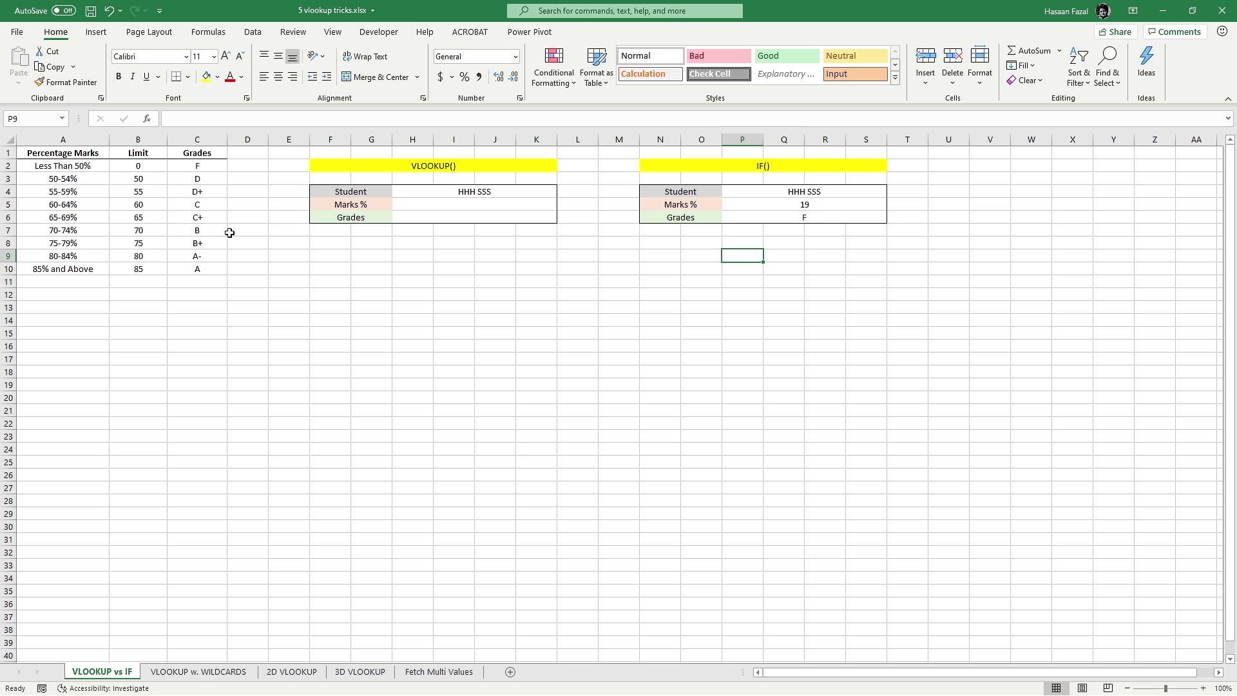
# Review the Less Than 50% and 50-54% bands and the grade D
pyautogui.click(67, 170)
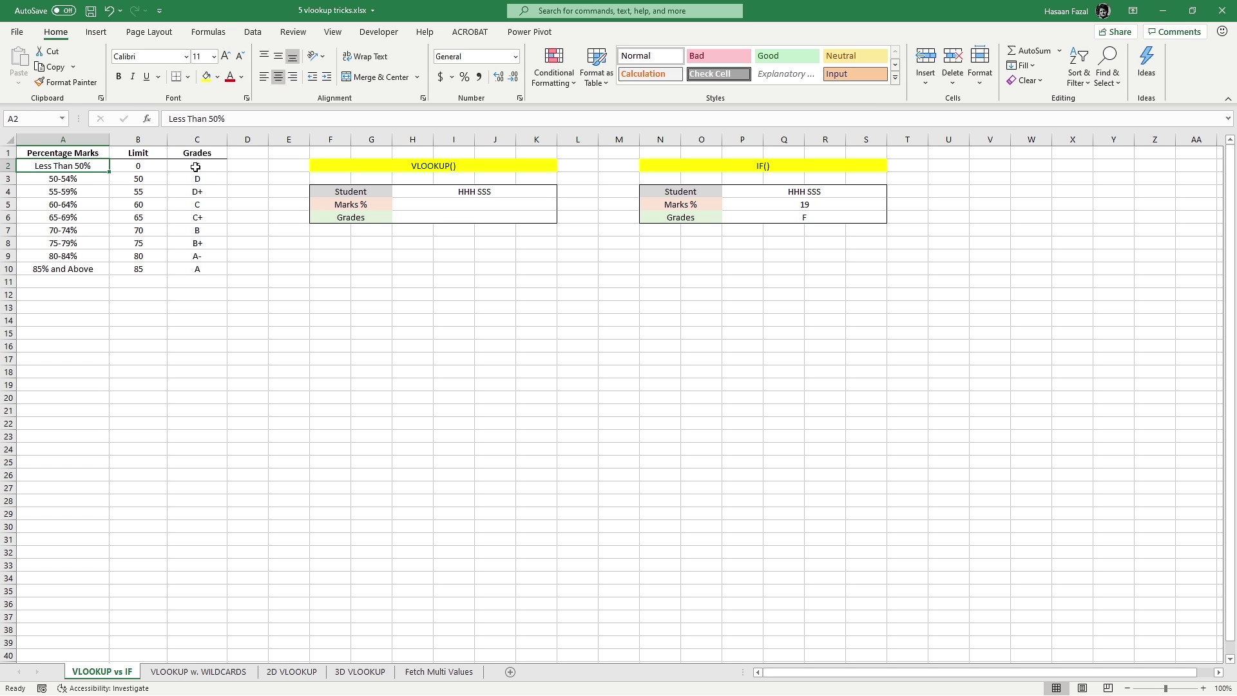
pyautogui.press('Down')
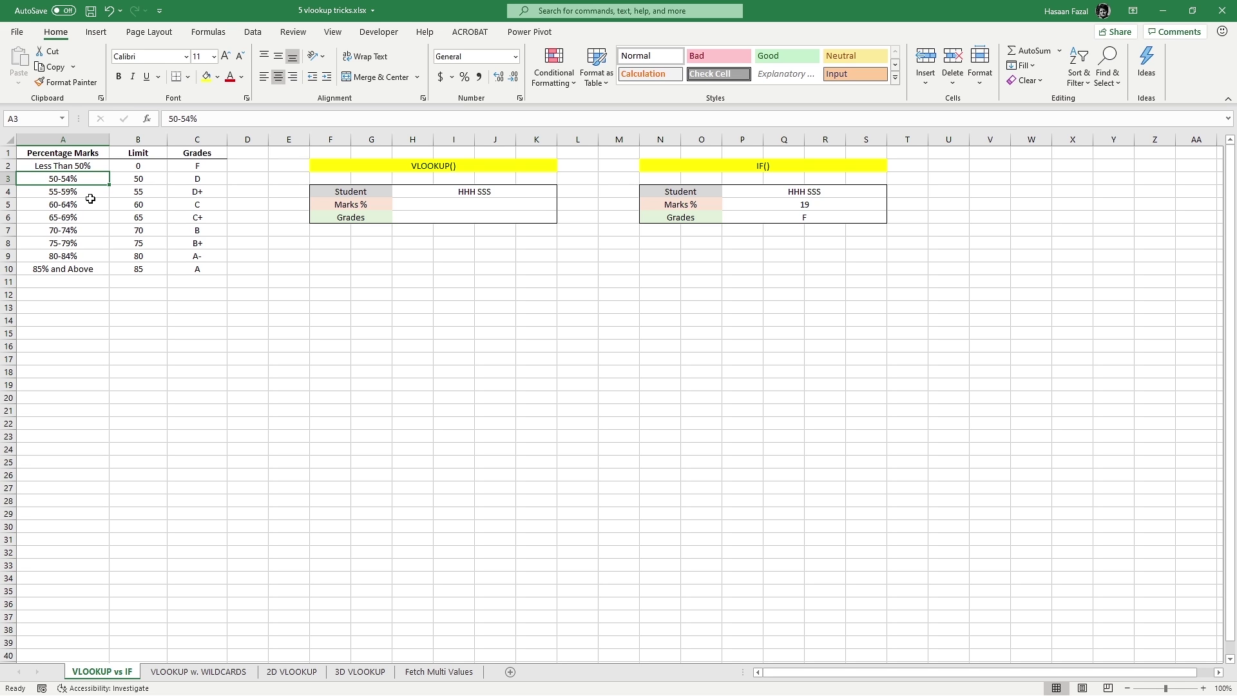
pyautogui.click(205, 178)
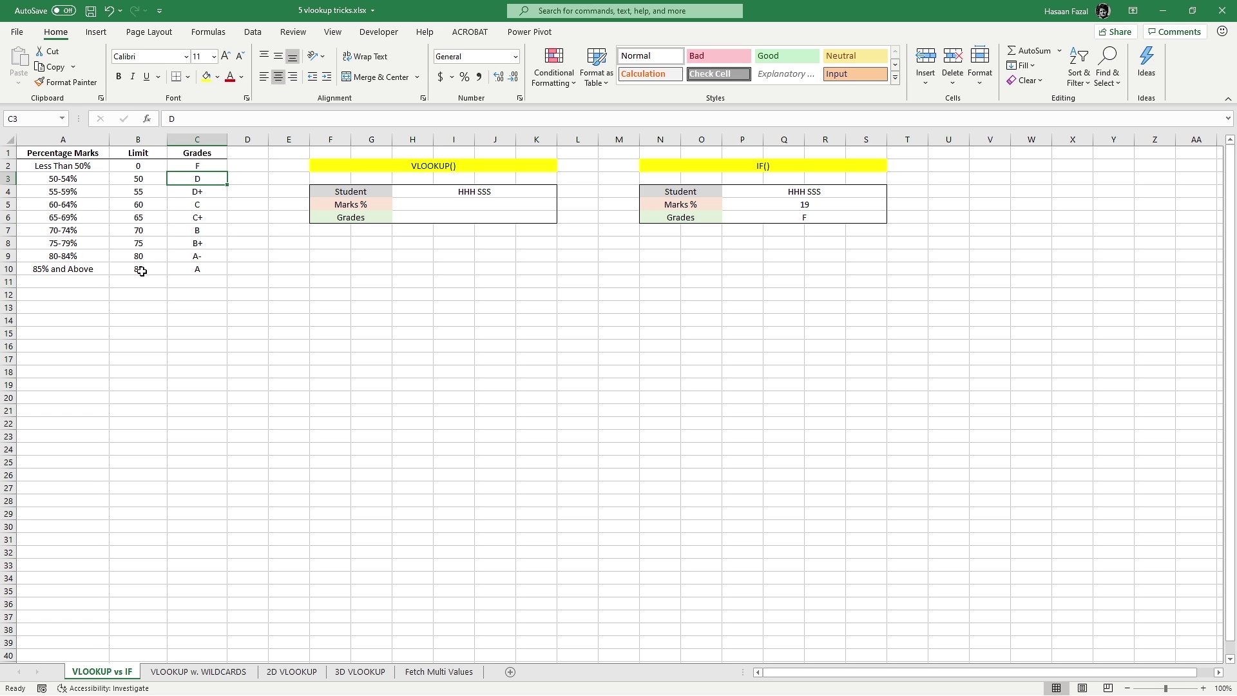
pyautogui.click(83, 165)
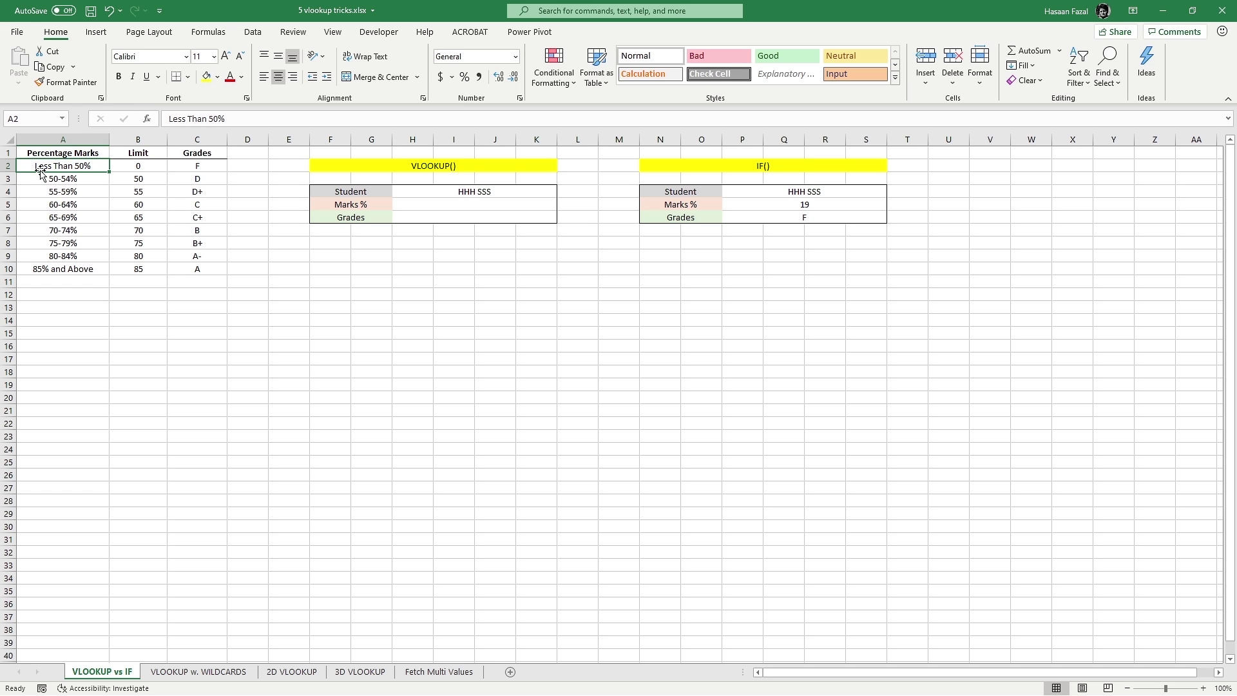
# Highlight the limits 0, 50 and 55 and their grades F and D
pyautogui.click(161, 164)
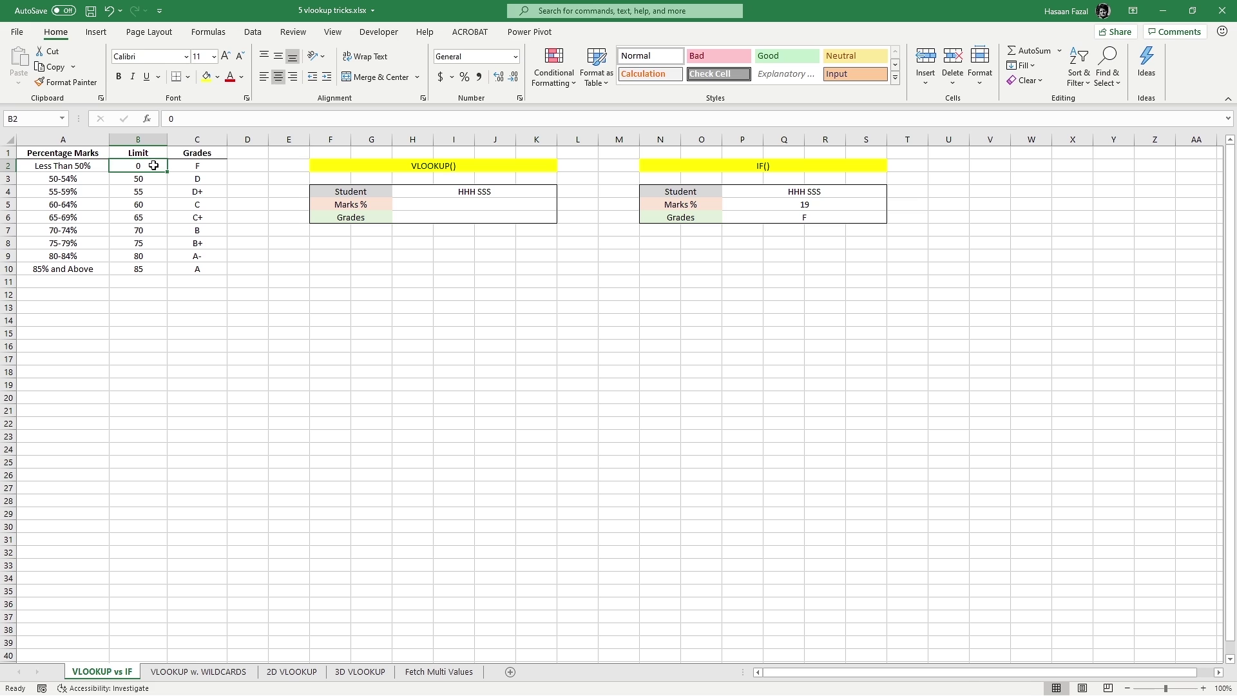
pyautogui.moveTo(154, 165); pyautogui.dragTo(153, 179)
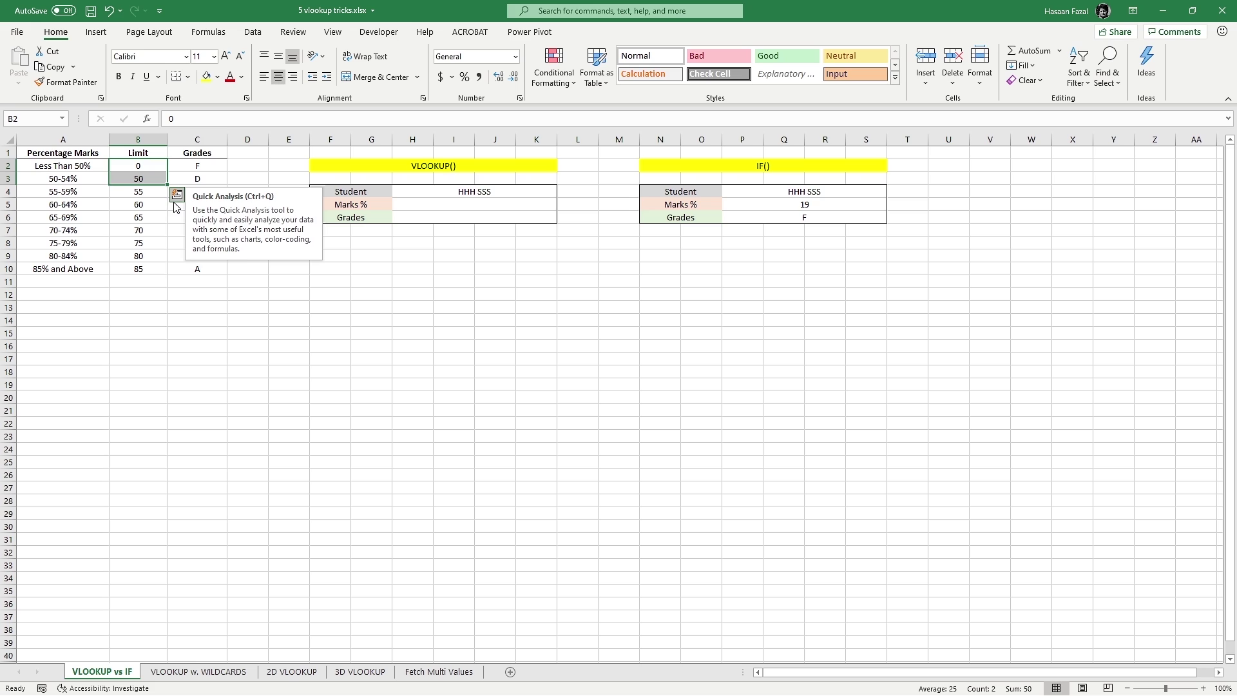
pyautogui.click(158, 179)
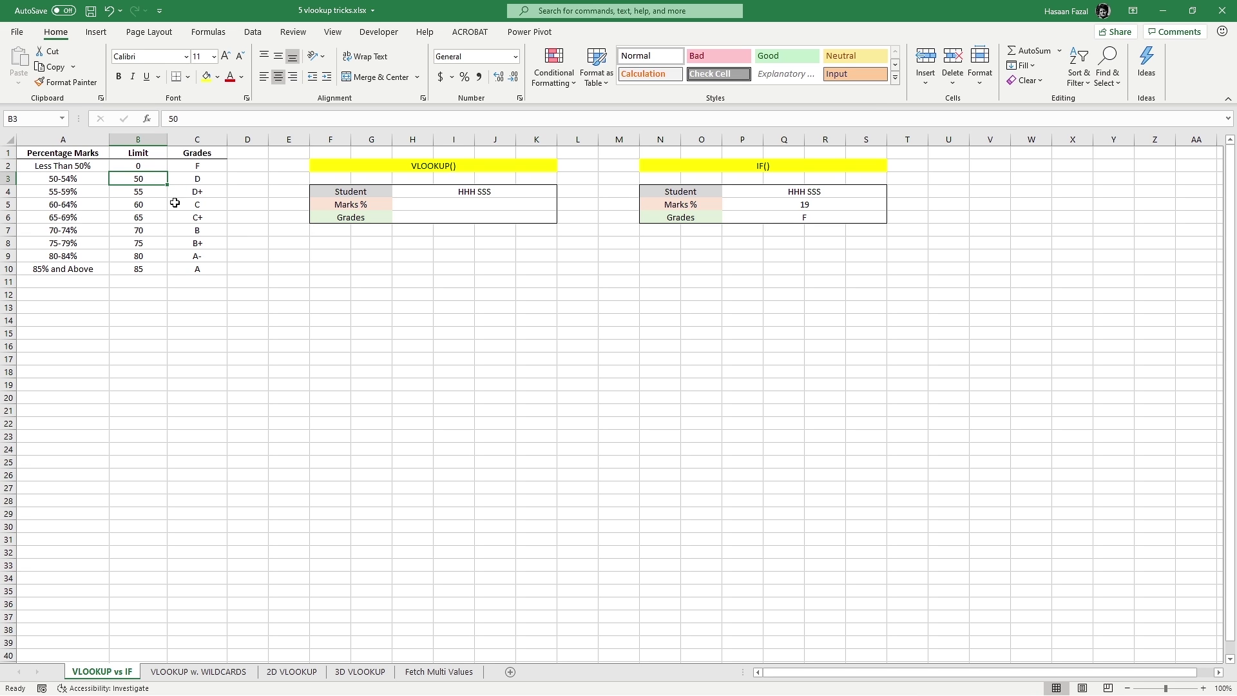
pyautogui.click(157, 191)
pyautogui.click(154, 166)
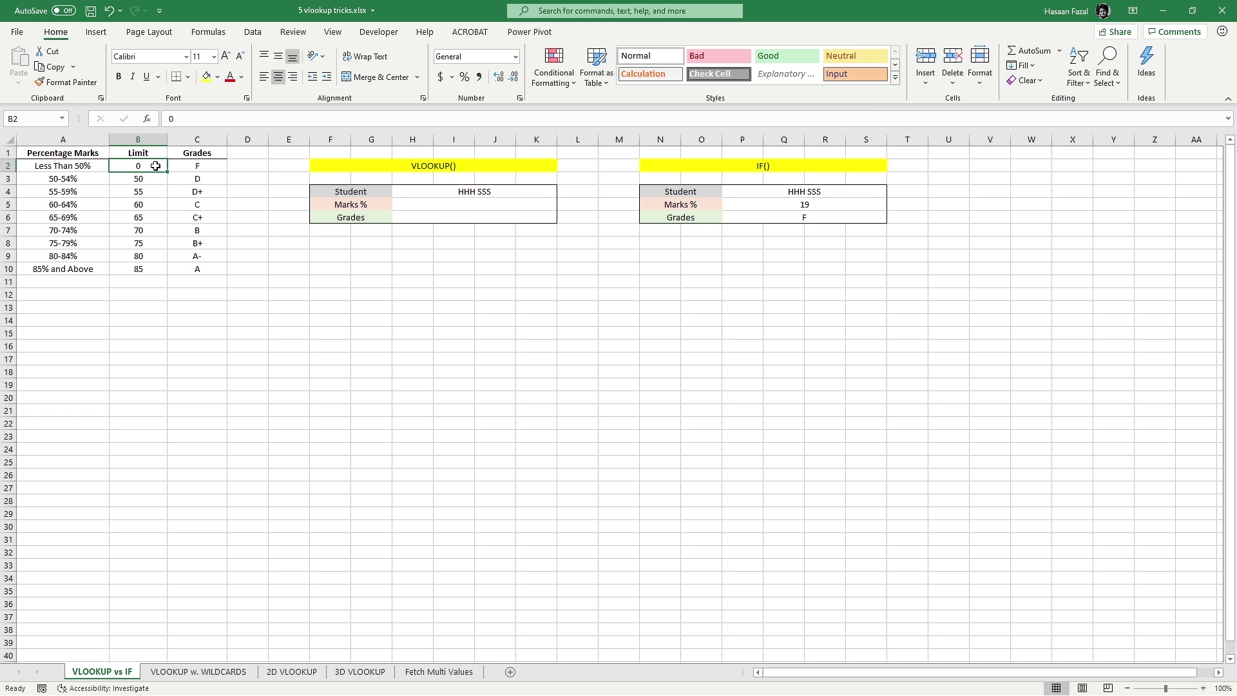
pyautogui.moveTo(155, 165); pyautogui.dragTo(156, 178)
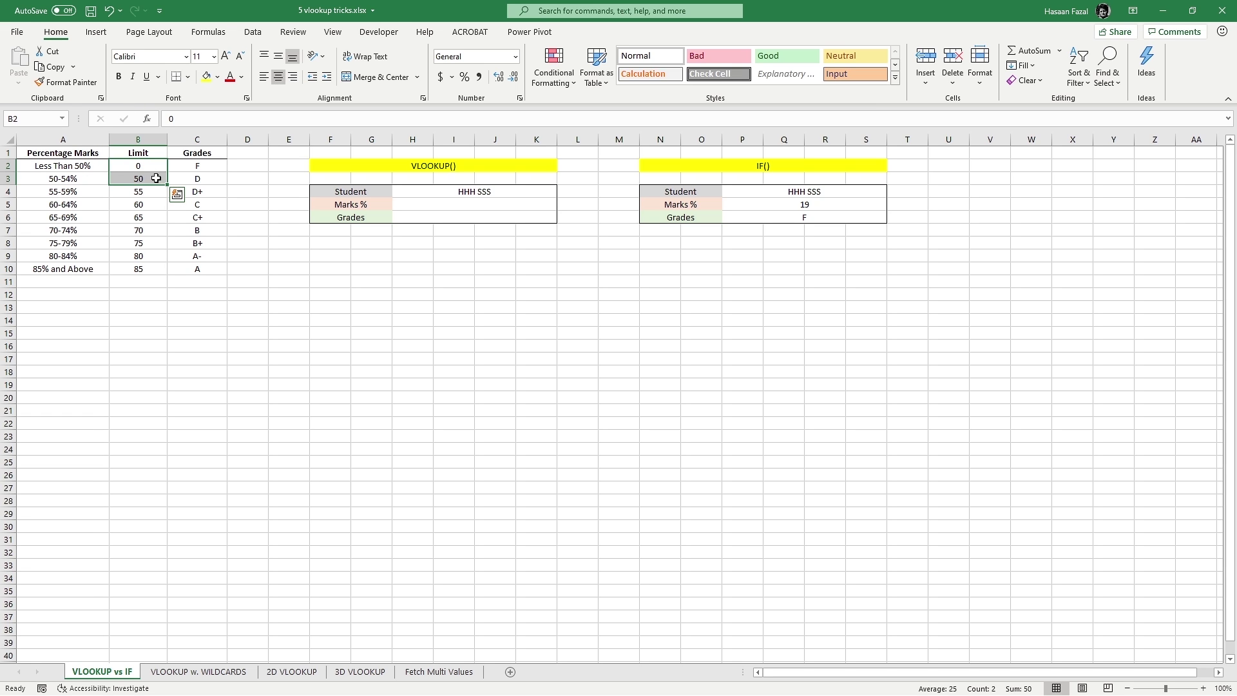
pyautogui.click(204, 166)
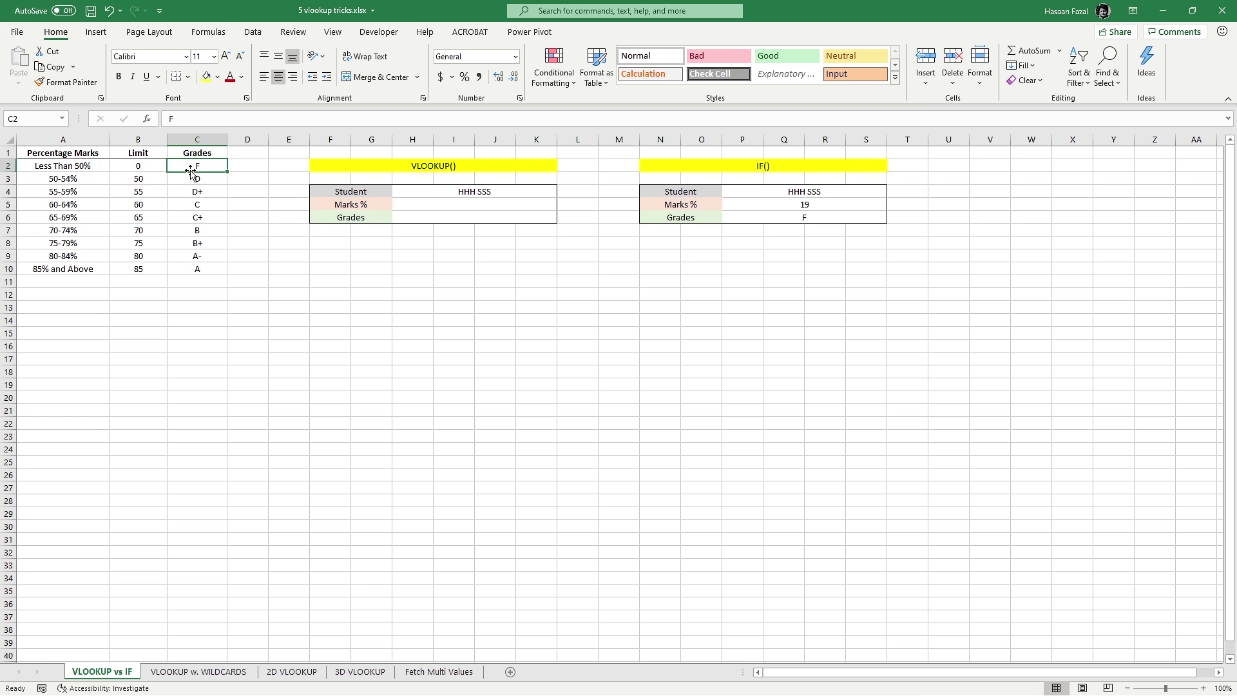
pyautogui.moveTo(153, 176); pyautogui.dragTo(156, 191)
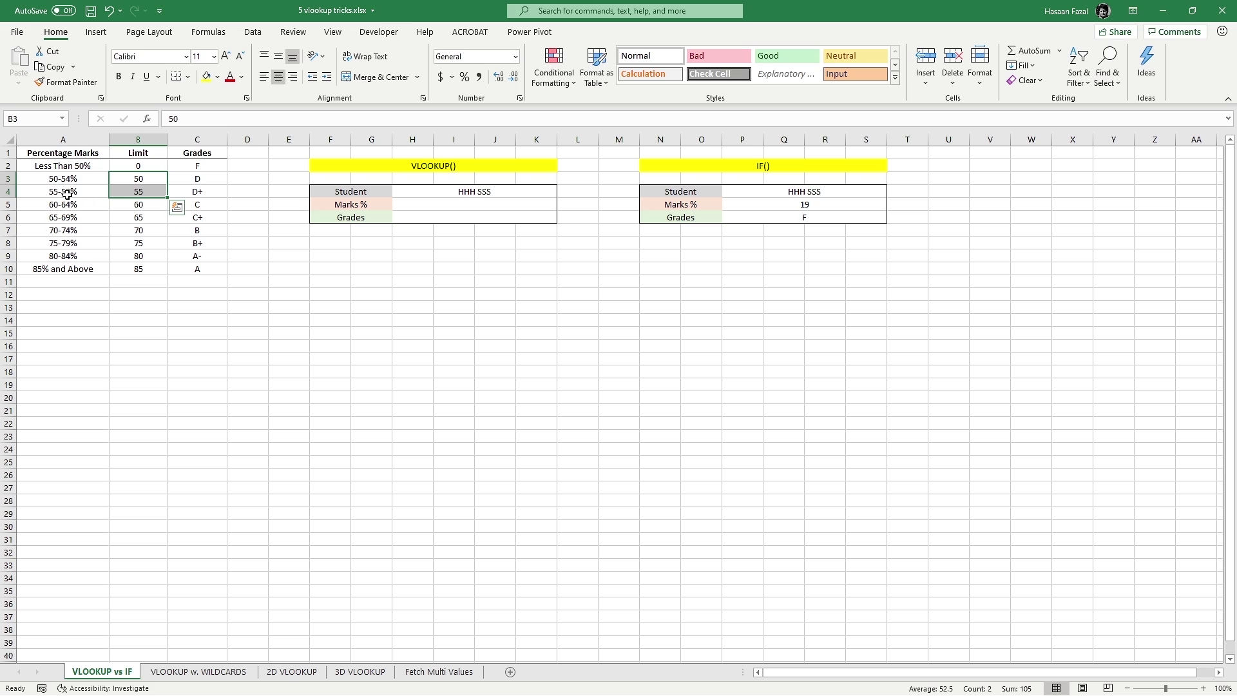
pyautogui.click(206, 181)
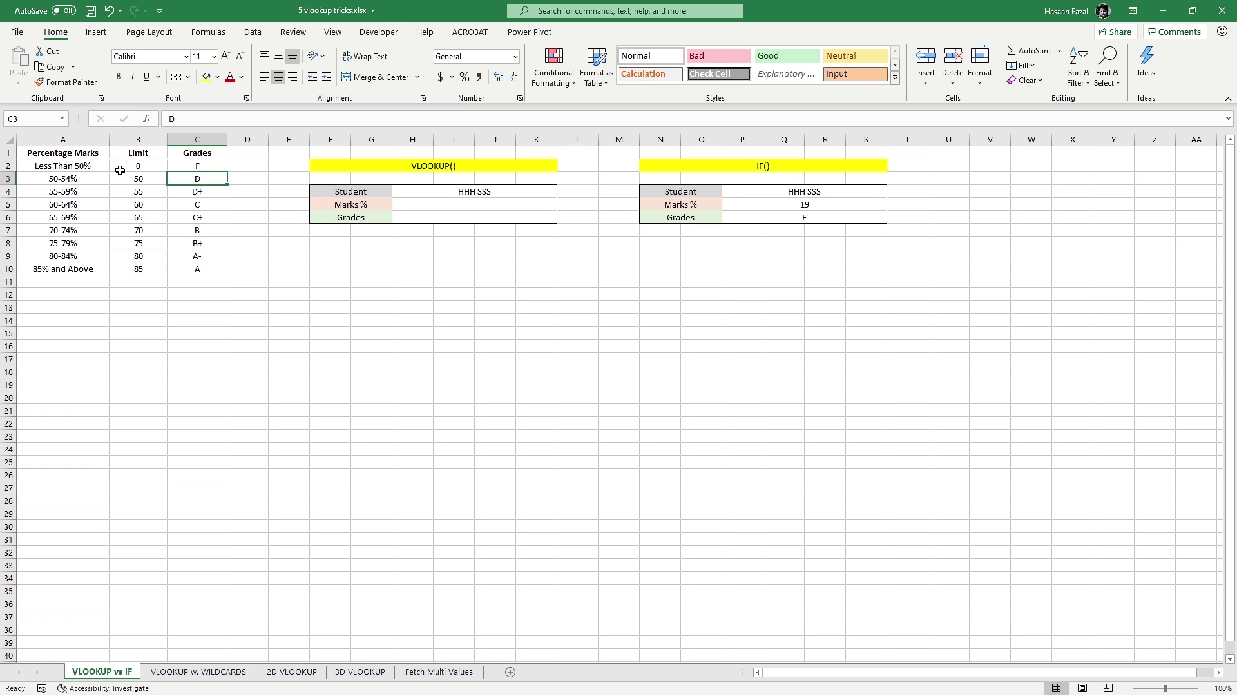
# Highlight the percentage band labels, stepping through the 50-54%, 55-59% and 60-64% bands
pyautogui.moveTo(85, 166); pyautogui.dragTo(87, 267)
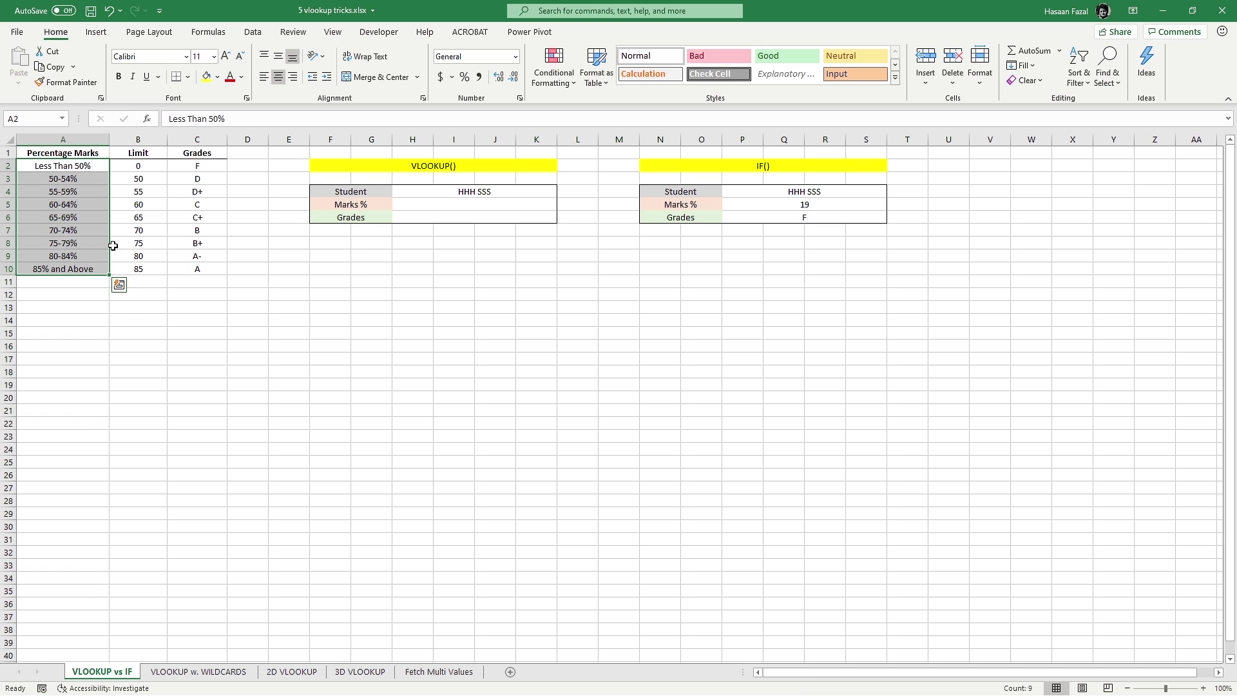
pyautogui.click(85, 166)
pyautogui.click(80, 183)
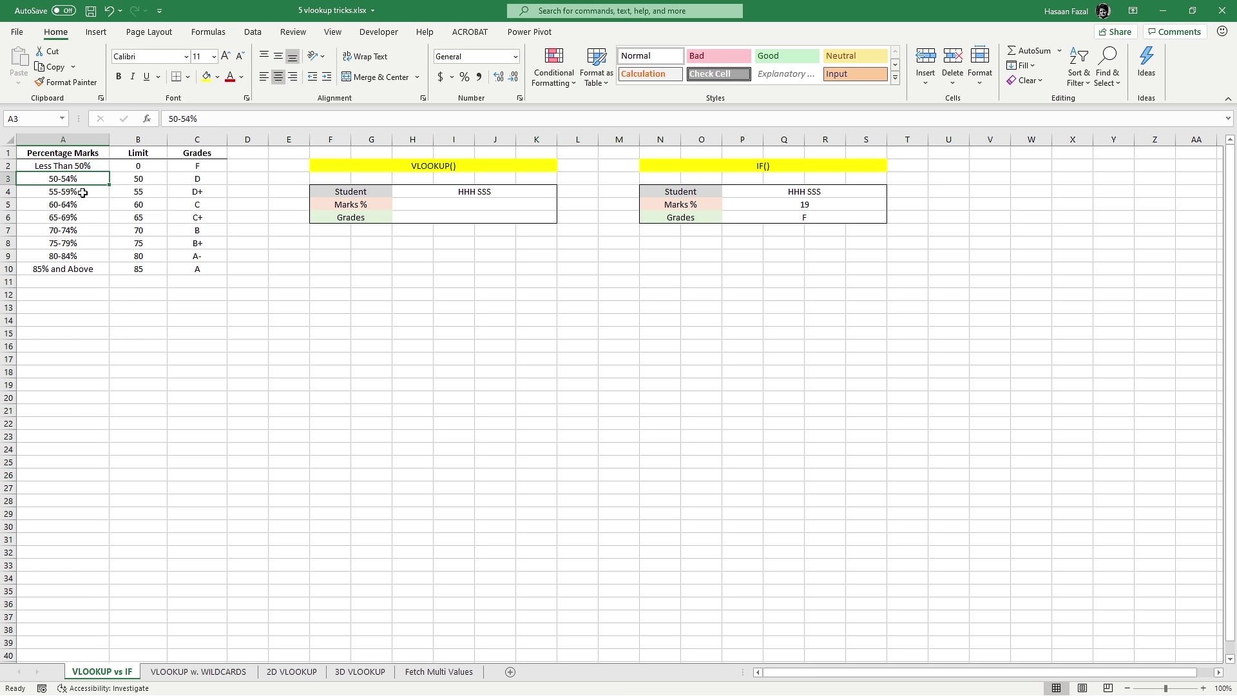
pyautogui.click(83, 192)
pyautogui.click(91, 205)
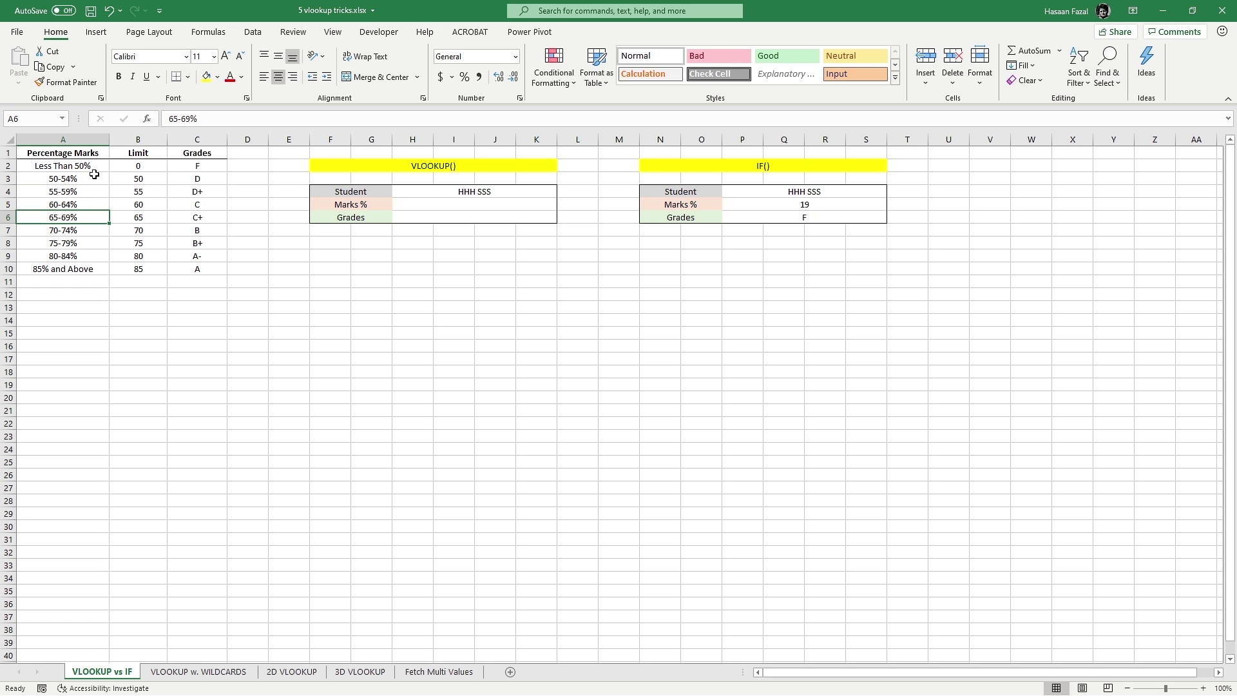
pyautogui.moveTo(91, 167); pyautogui.dragTo(91, 267)
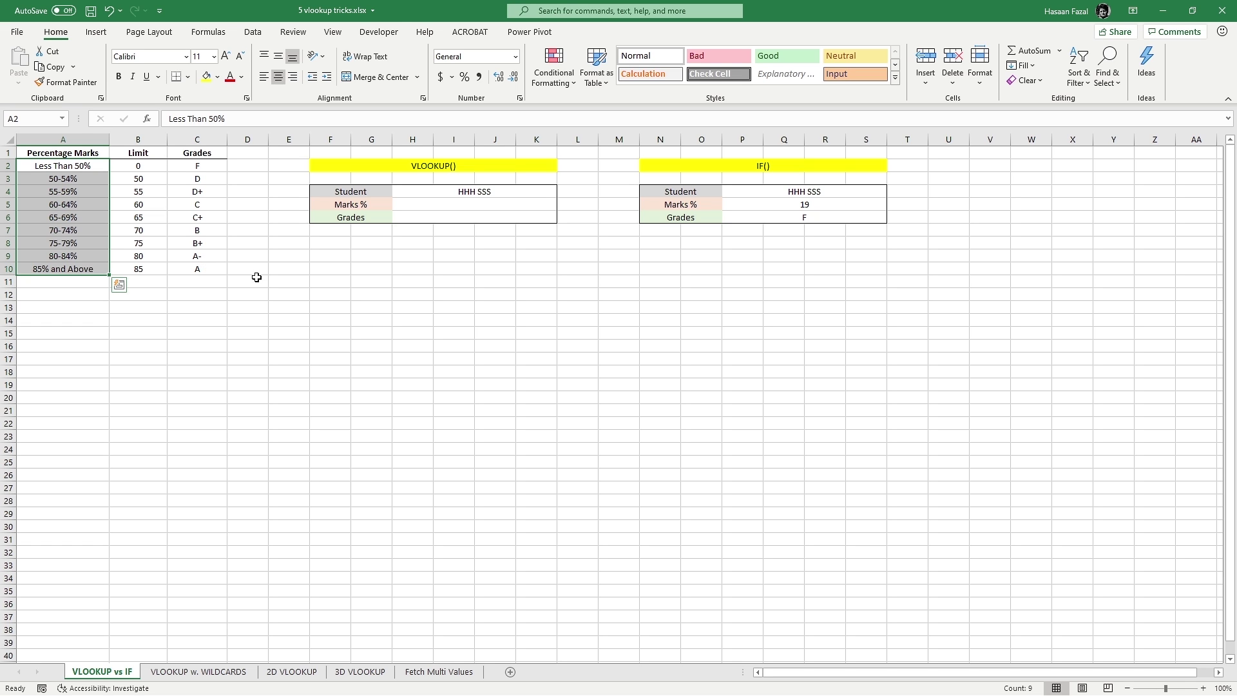
# Inspect the multi-line nested IF grade formula and keep it unchanged, still giving F
pyautogui.click(822, 220)
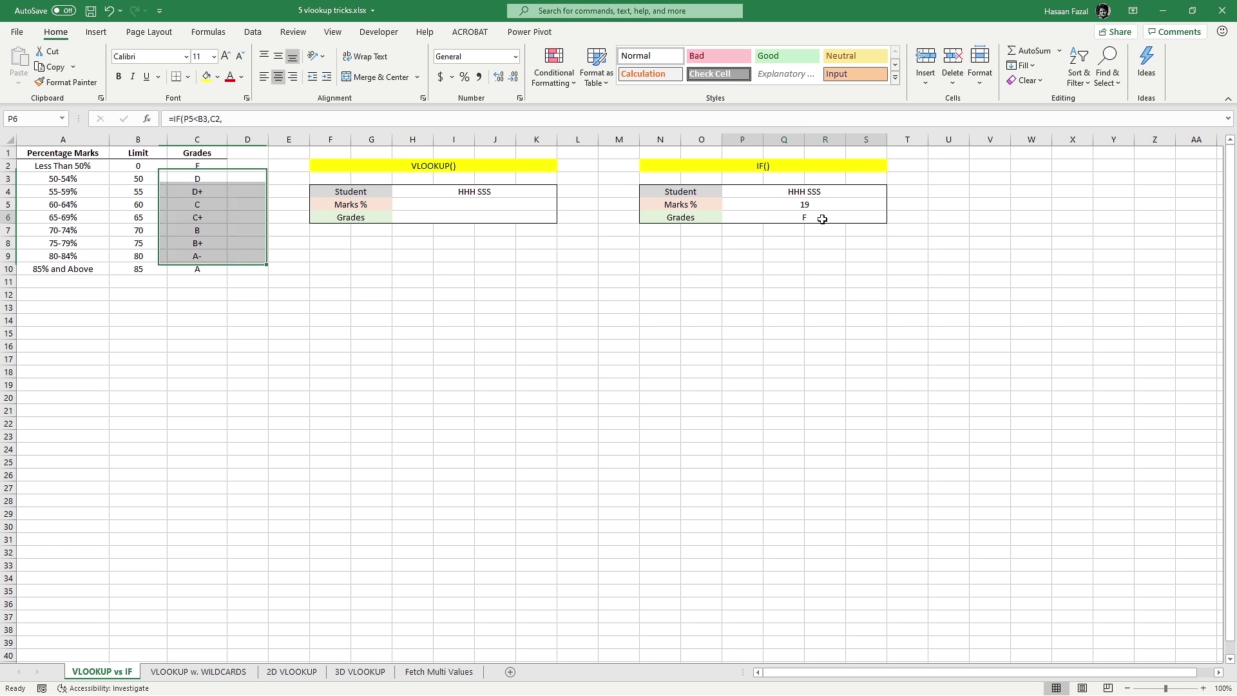
pyautogui.click(1228, 119)
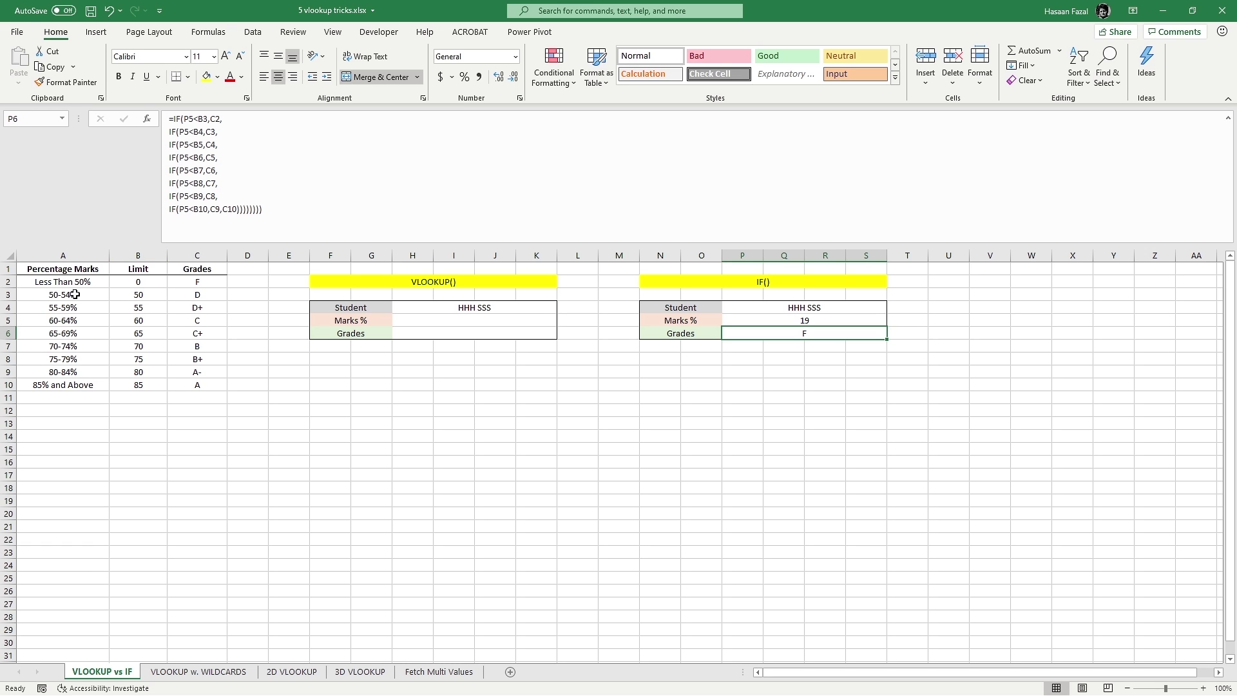
pyautogui.click(230, 121)
pyautogui.press('Down')
pyautogui.press('Down')
pyautogui.press('Down')
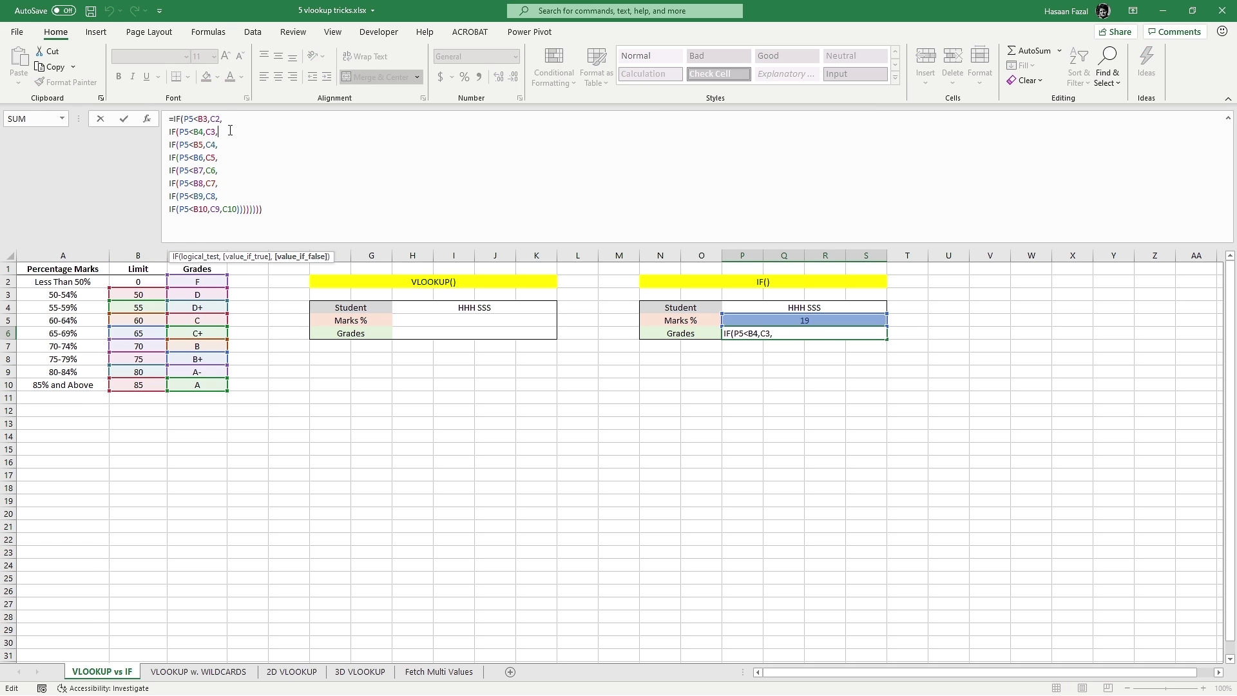
pyautogui.press('Down')
pyautogui.press('Down')
pyautogui.press('Down')
pyautogui.press('Down')
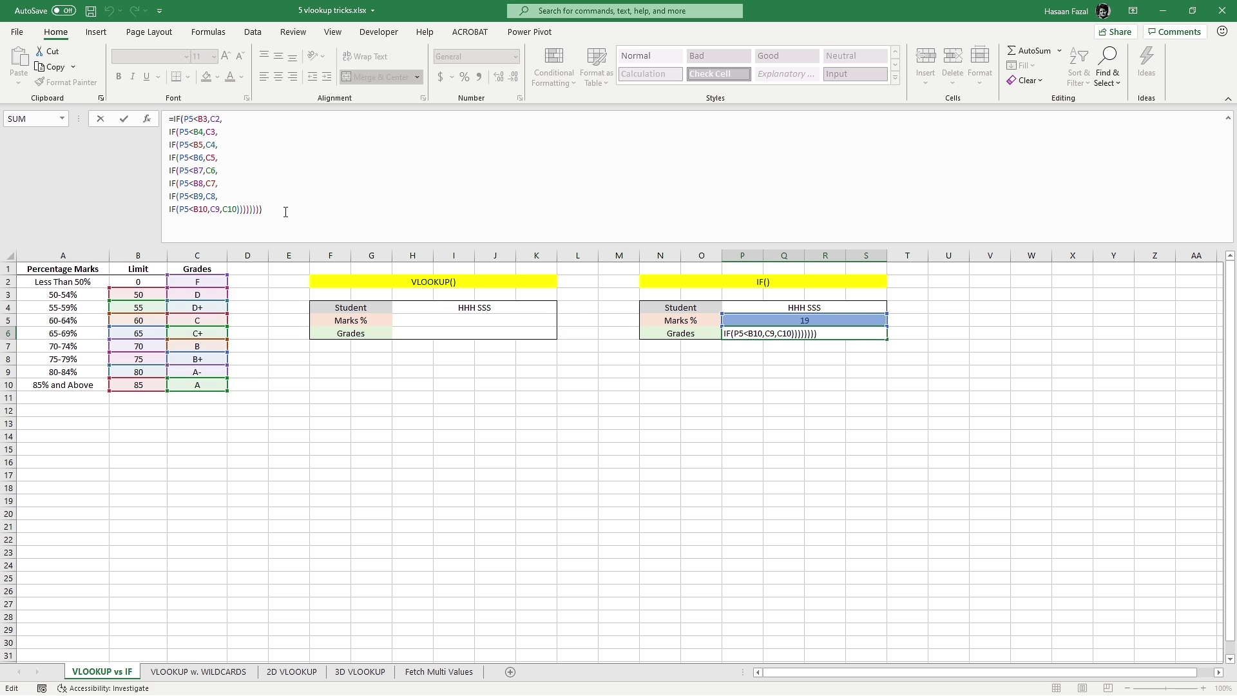
pyautogui.click(1228, 118)
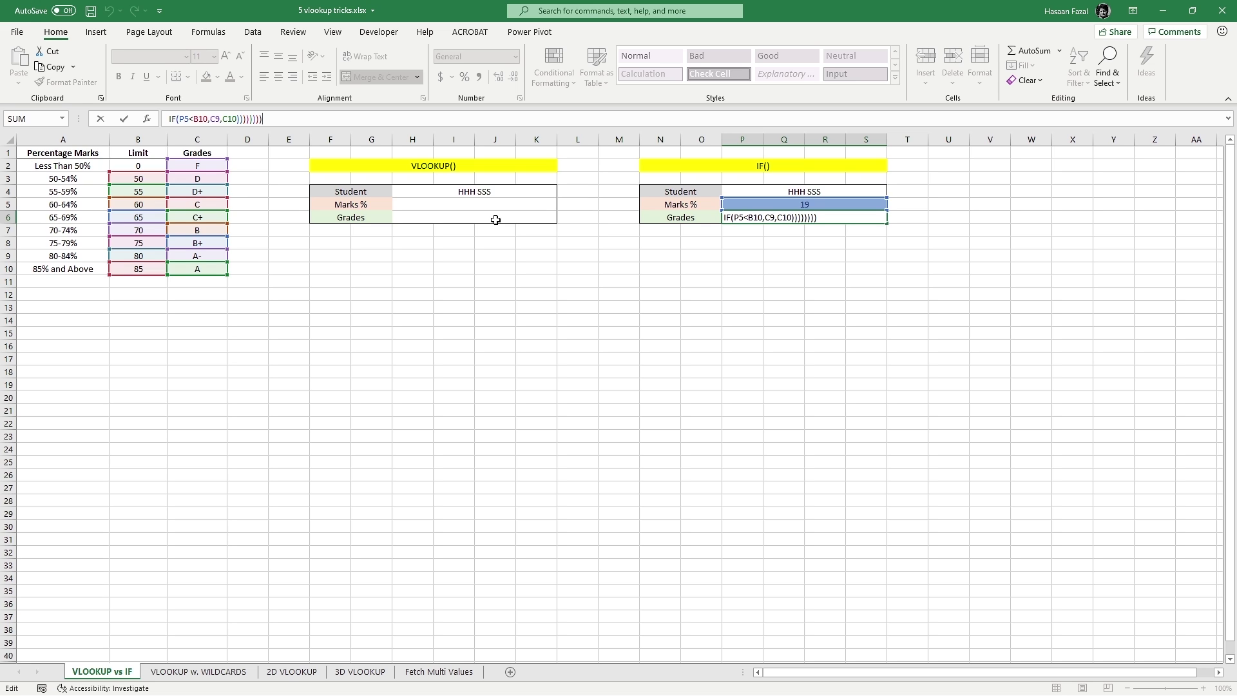
pyautogui.hotkey('ctrl', 'Return')
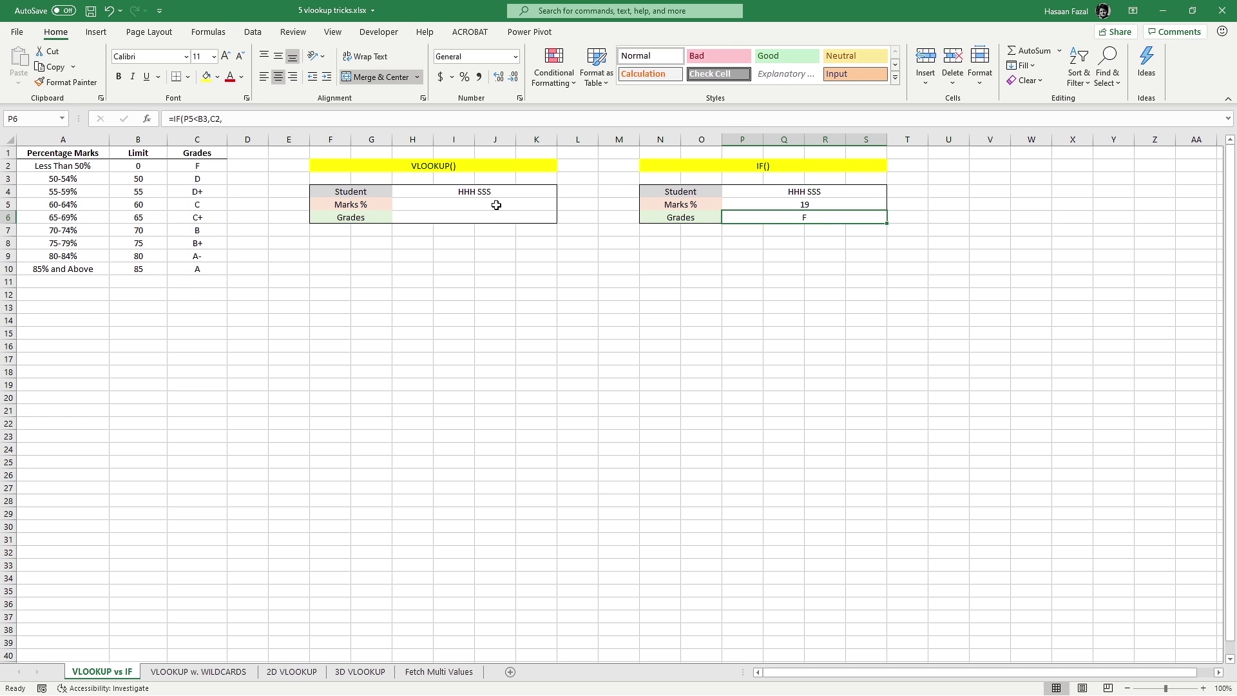
# Enter 61 in H5 and =VLOOKUP(H5,B2:C10,2,TRUE) in H6 for an approximate-match grade
pyautogui.click(497, 204)
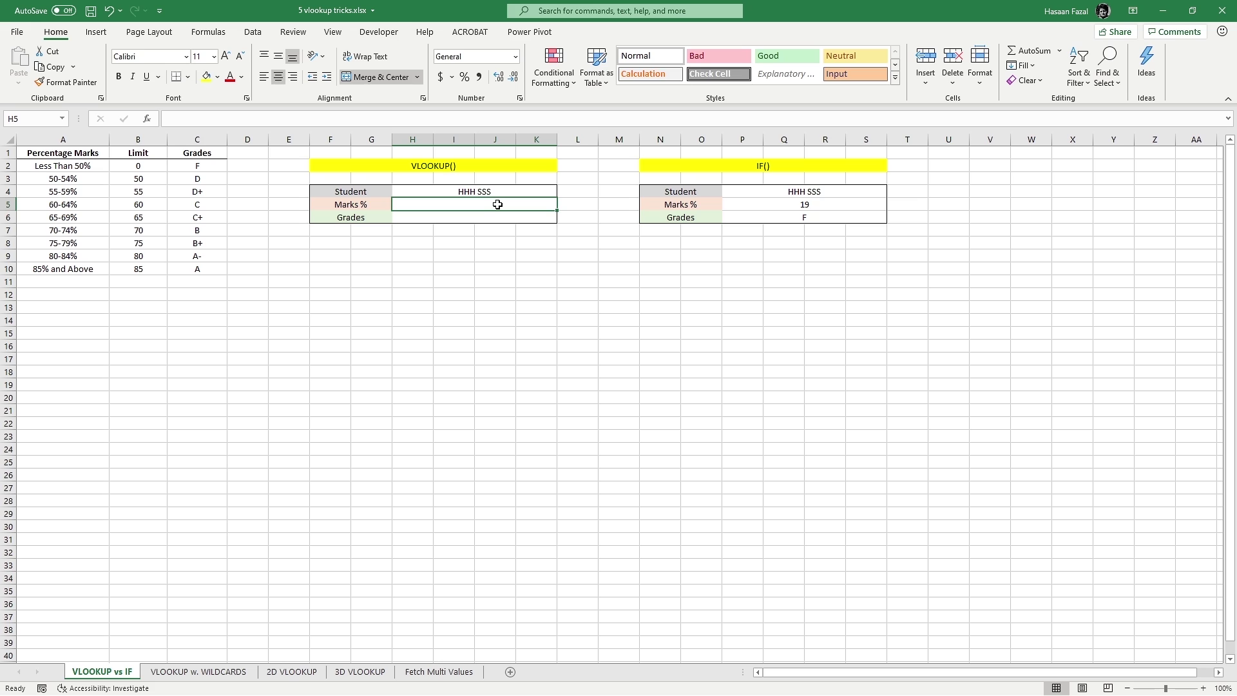
pyautogui.write('61')
pyautogui.press('Return')
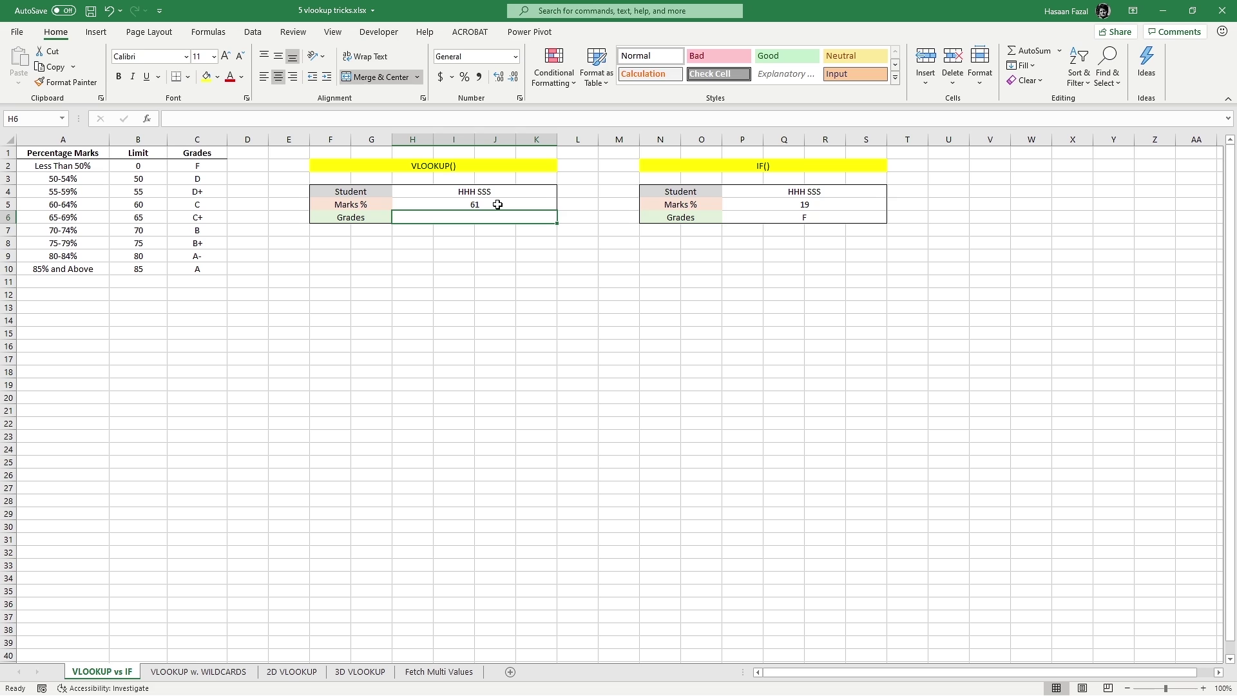
pyautogui.write('=VLOOKUP(')
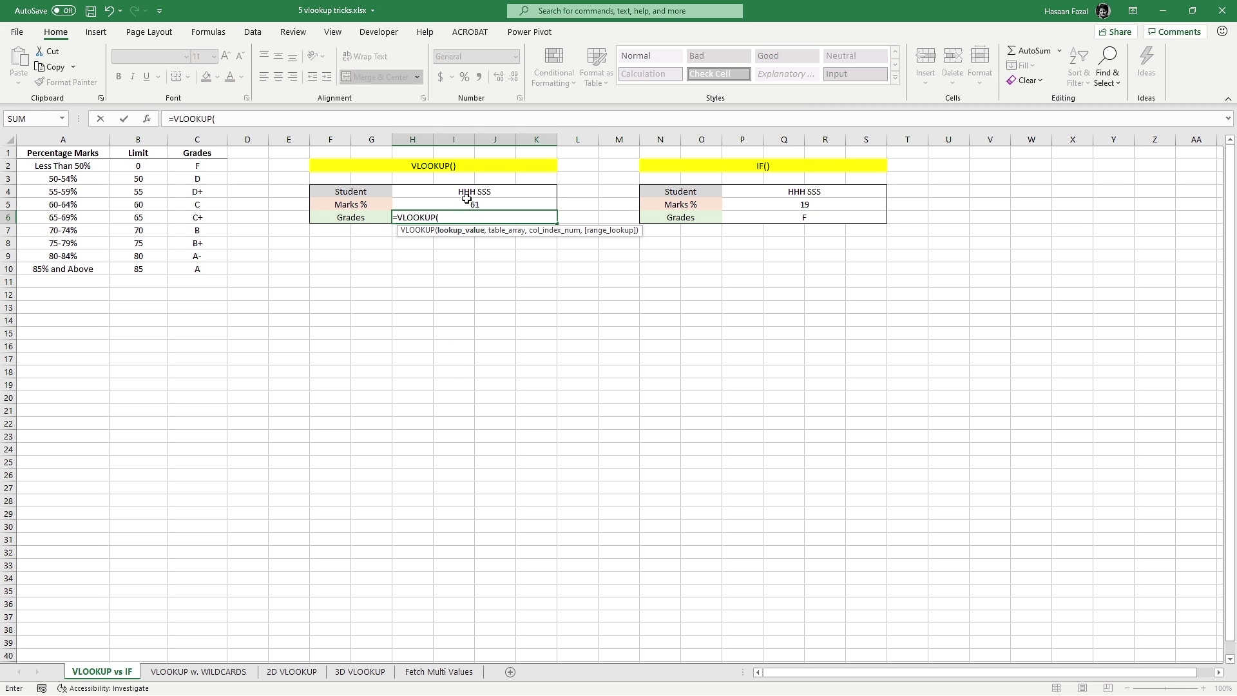
pyautogui.click(480, 204)
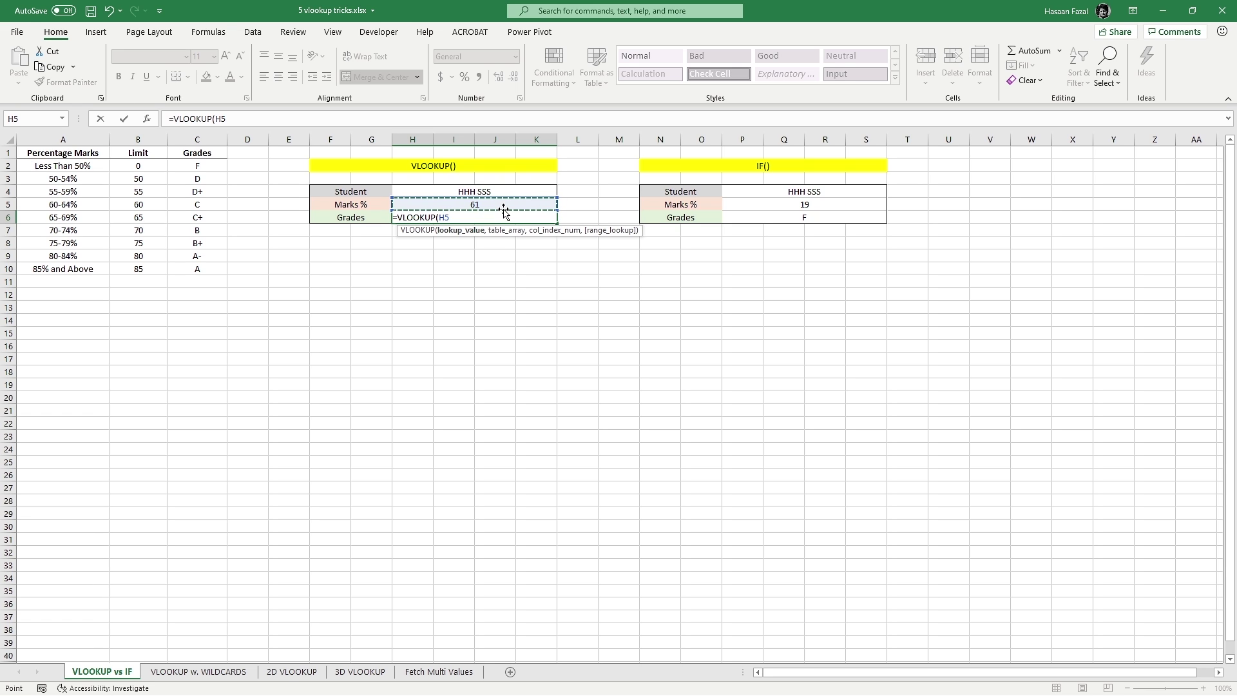
pyautogui.write(',')
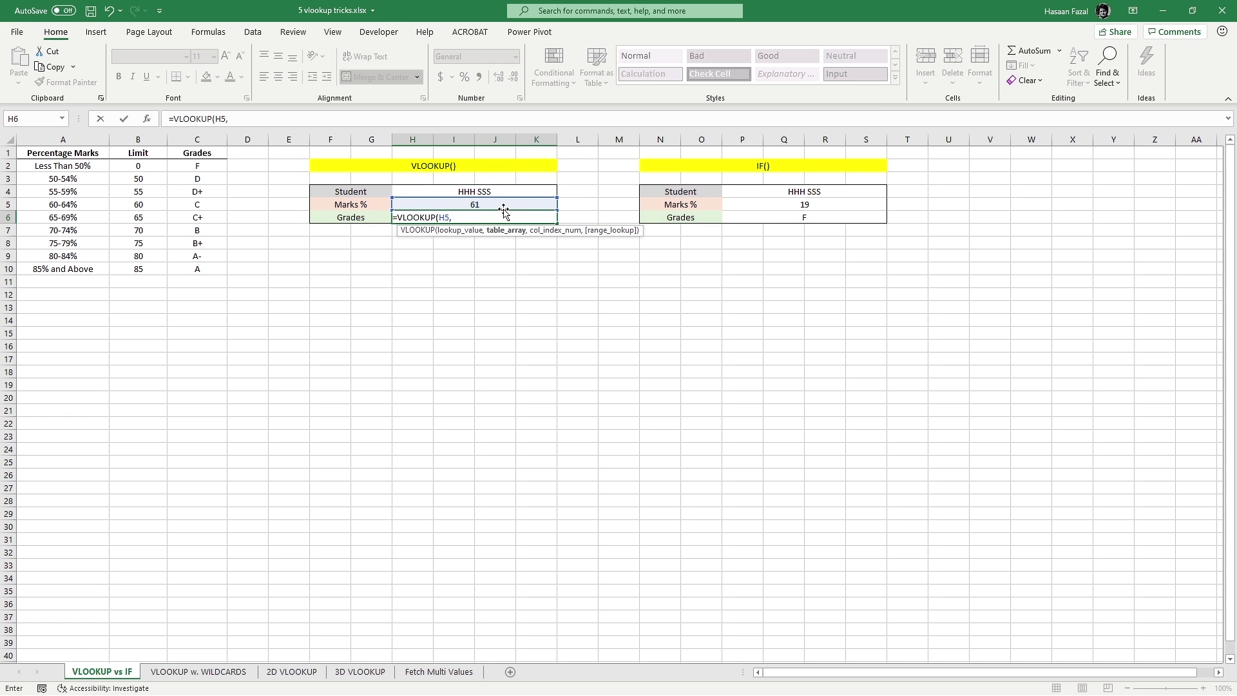
pyautogui.moveTo(152, 168); pyautogui.dragTo(204, 269)
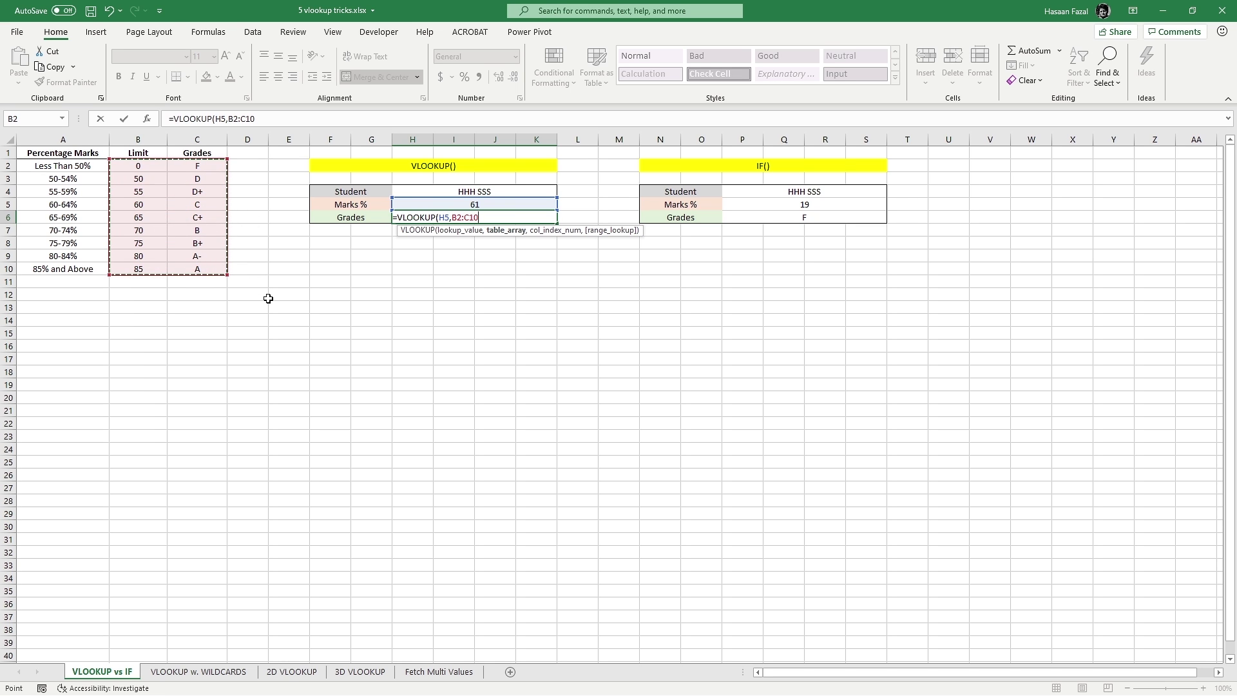
pyautogui.write(',')
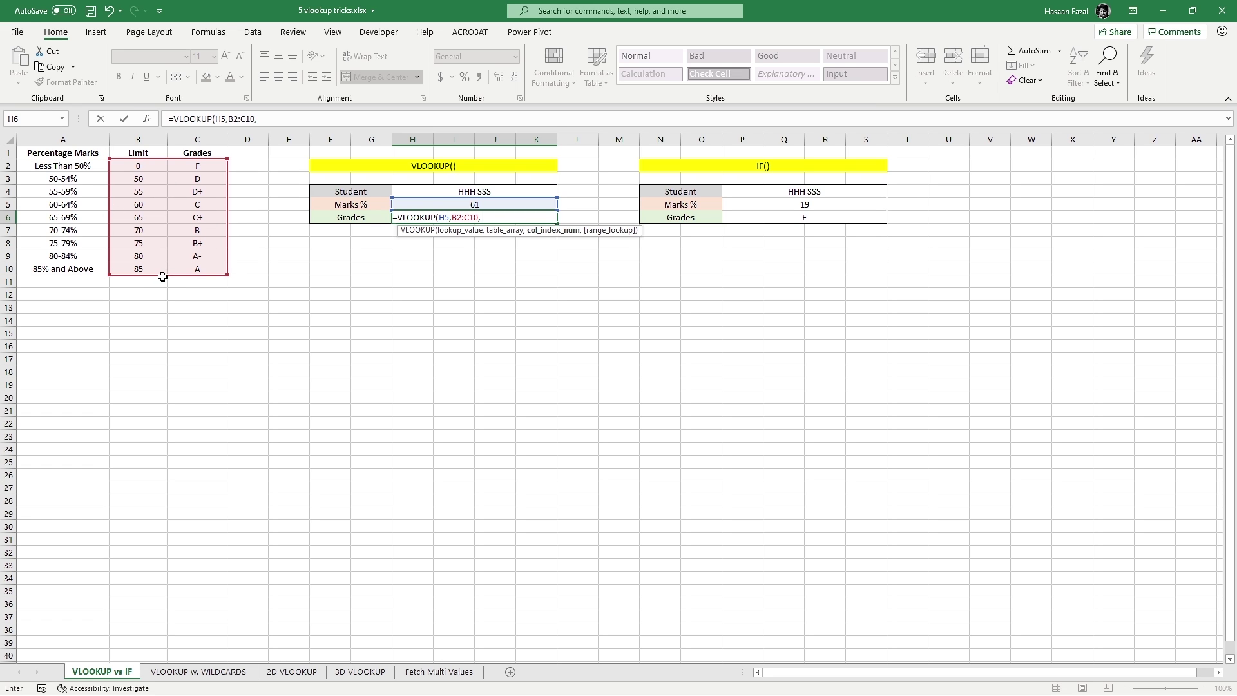
pyautogui.write('2,')
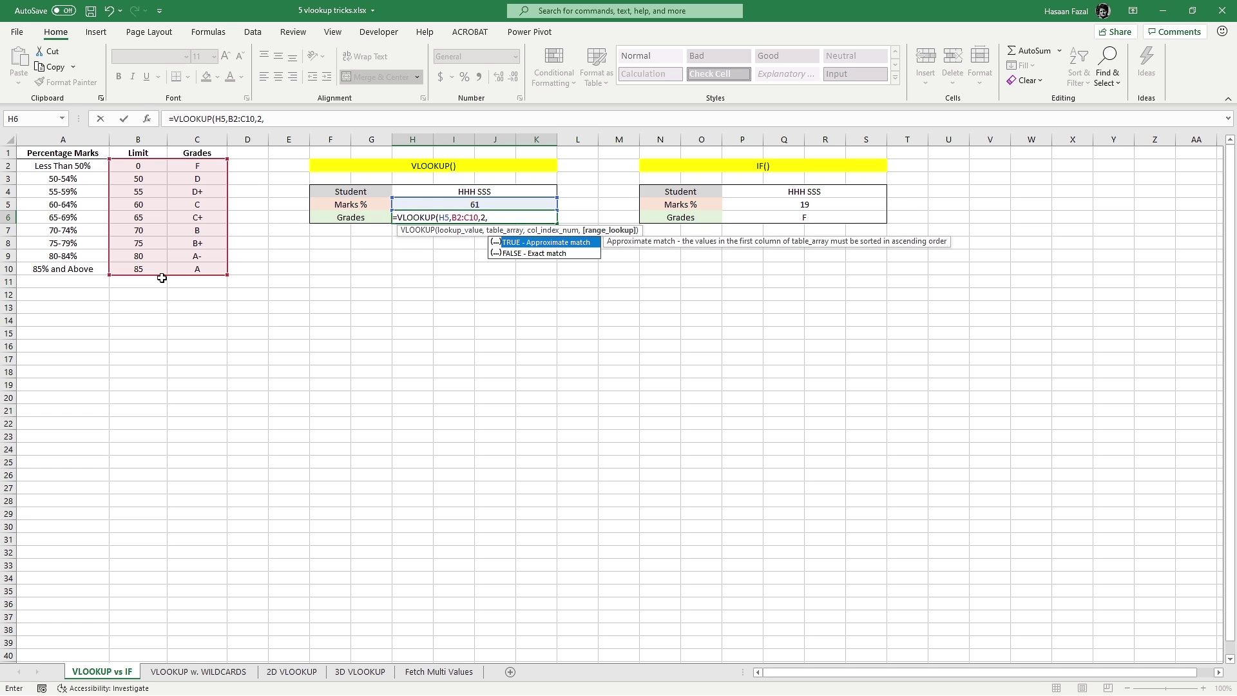
pyautogui.press('Tab')
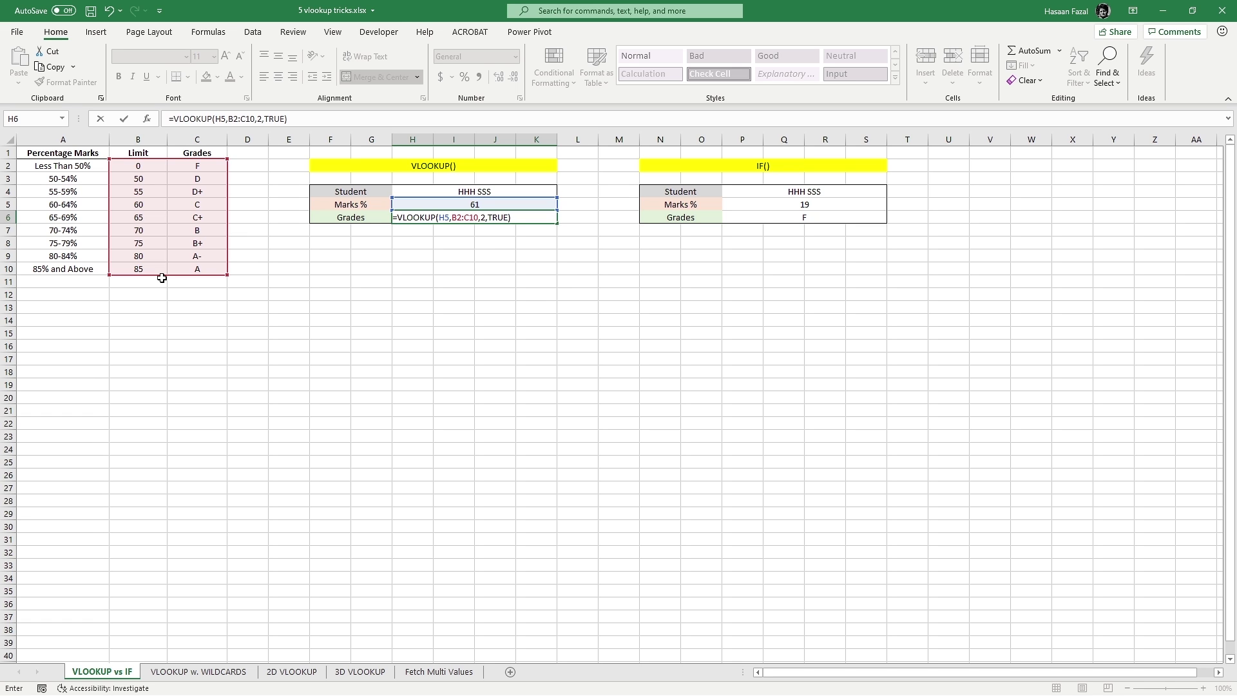
pyautogui.press('Return')
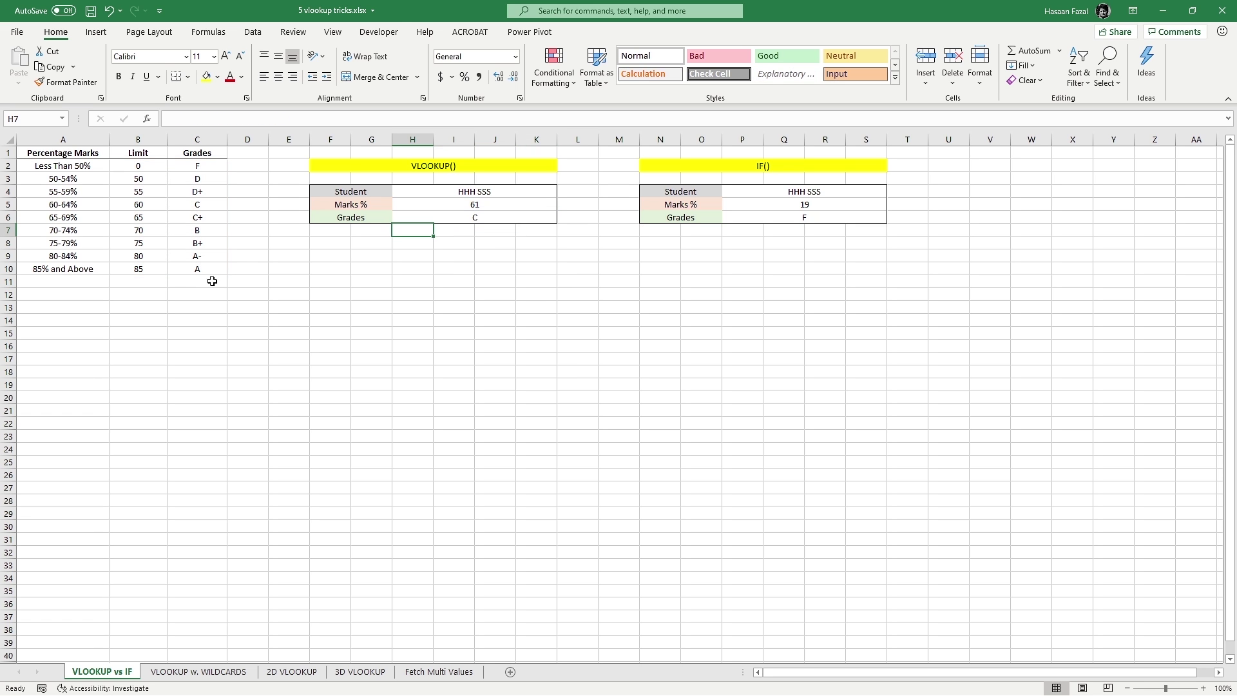
pyautogui.click(475, 227)
pyautogui.click(496, 218)
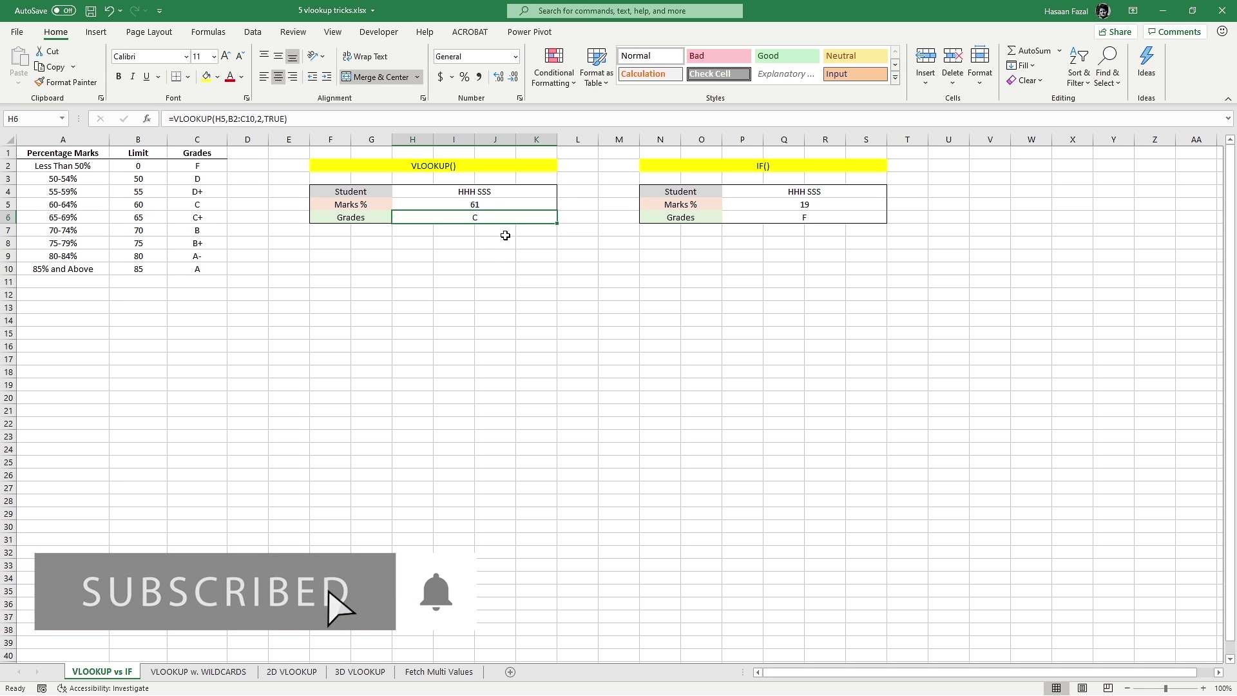
pyautogui.click(485, 204)
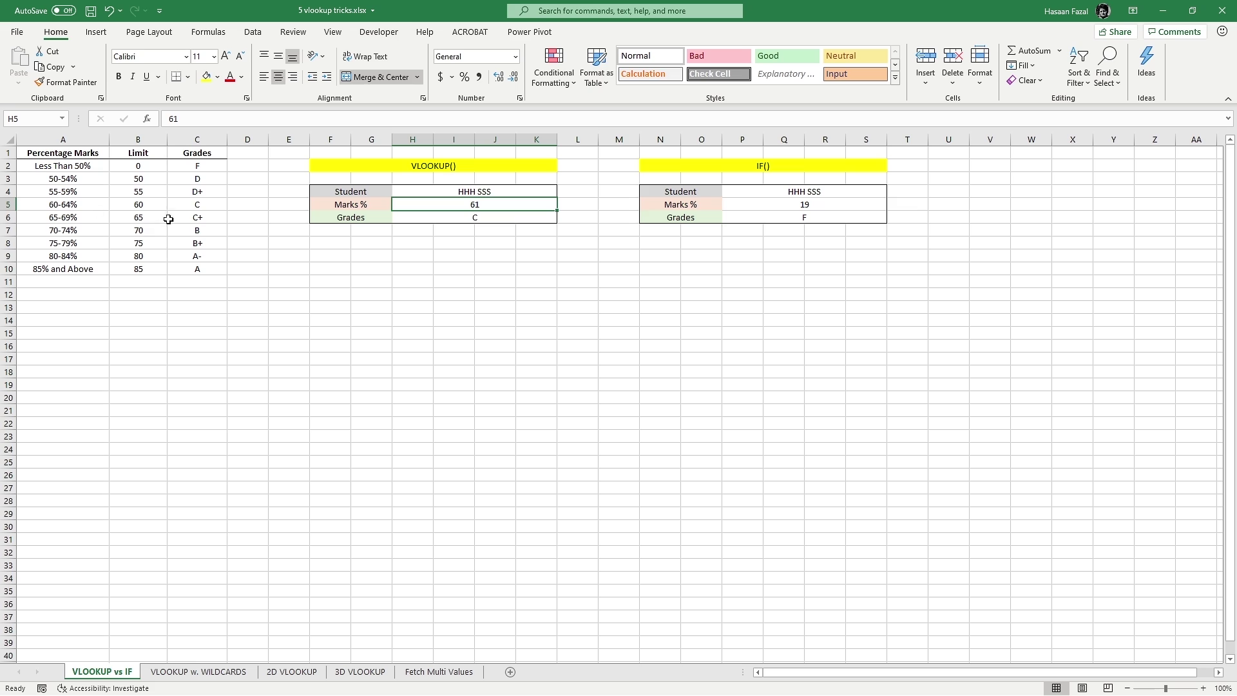
pyautogui.click(64, 204)
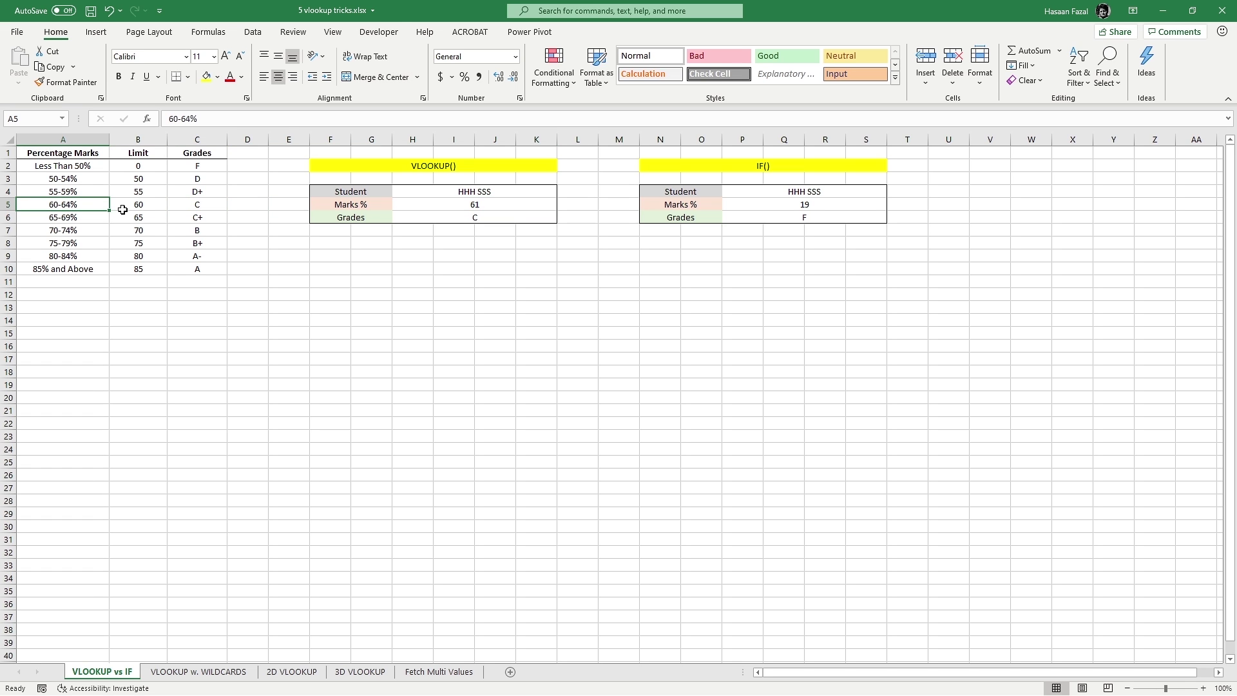
pyautogui.click(143, 204)
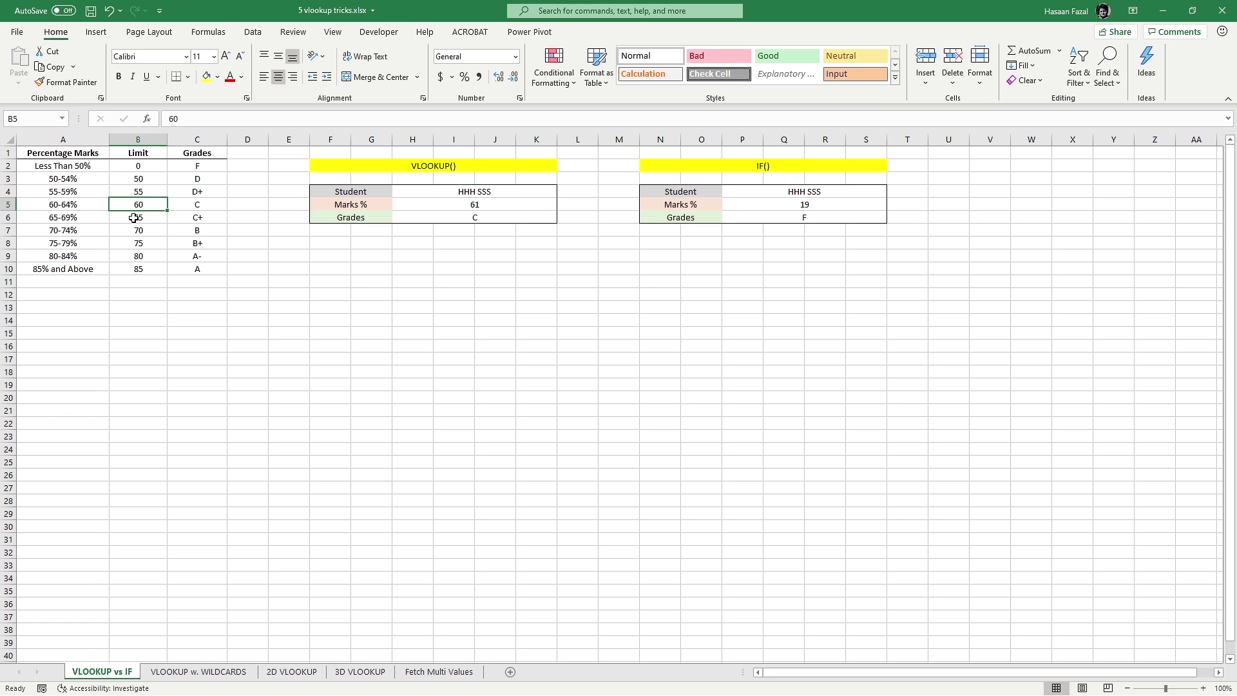
pyautogui.click(204, 207)
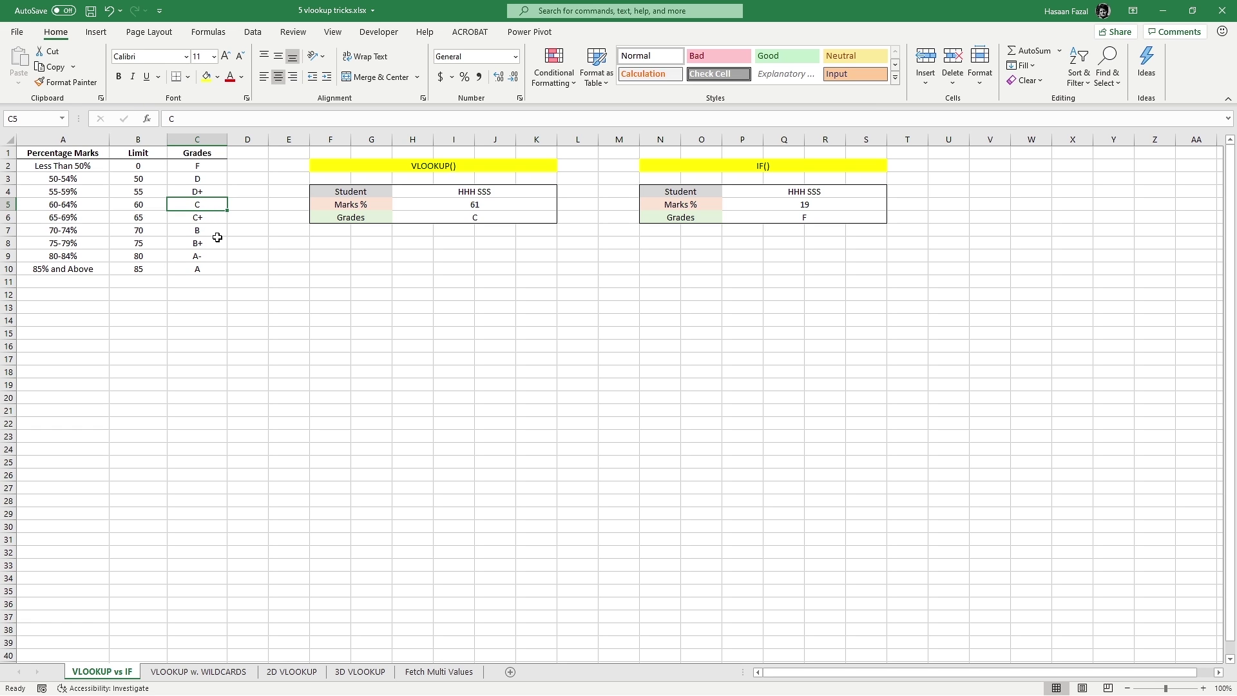
pyautogui.click(488, 217)
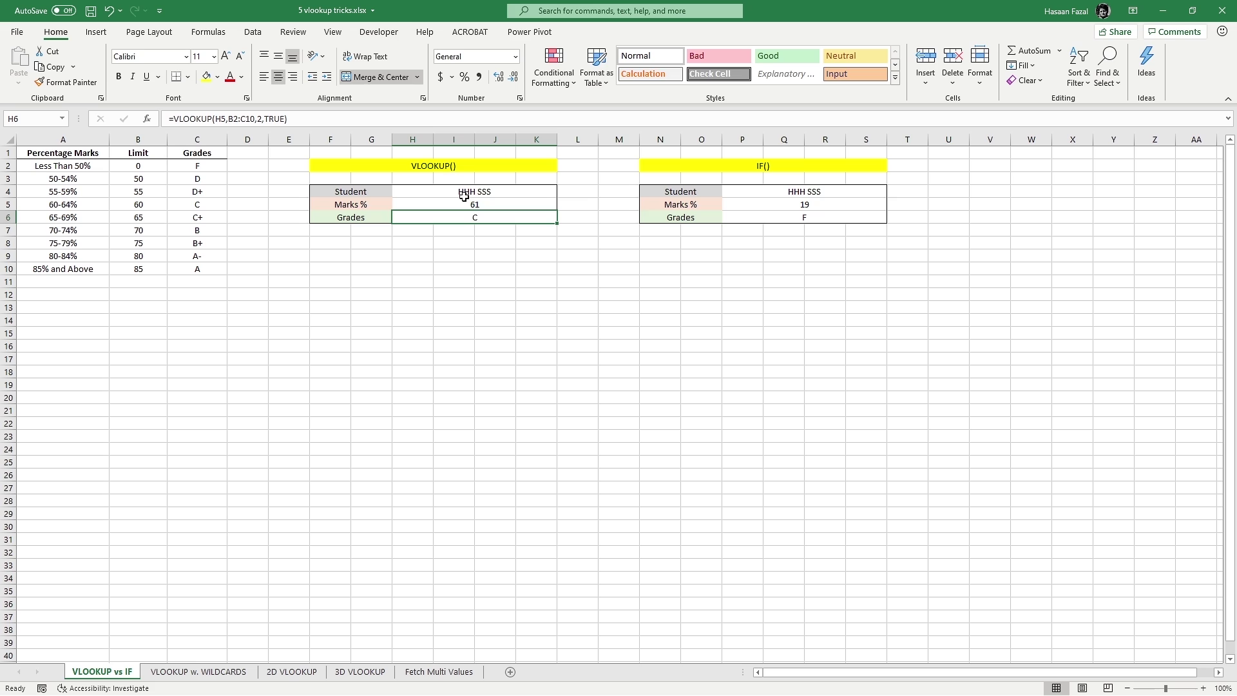
# Highlight the Limit values B2:B10, the 60 limit, the 60-64% band and grade C
pyautogui.moveTo(145, 166); pyautogui.dragTo(145, 266)
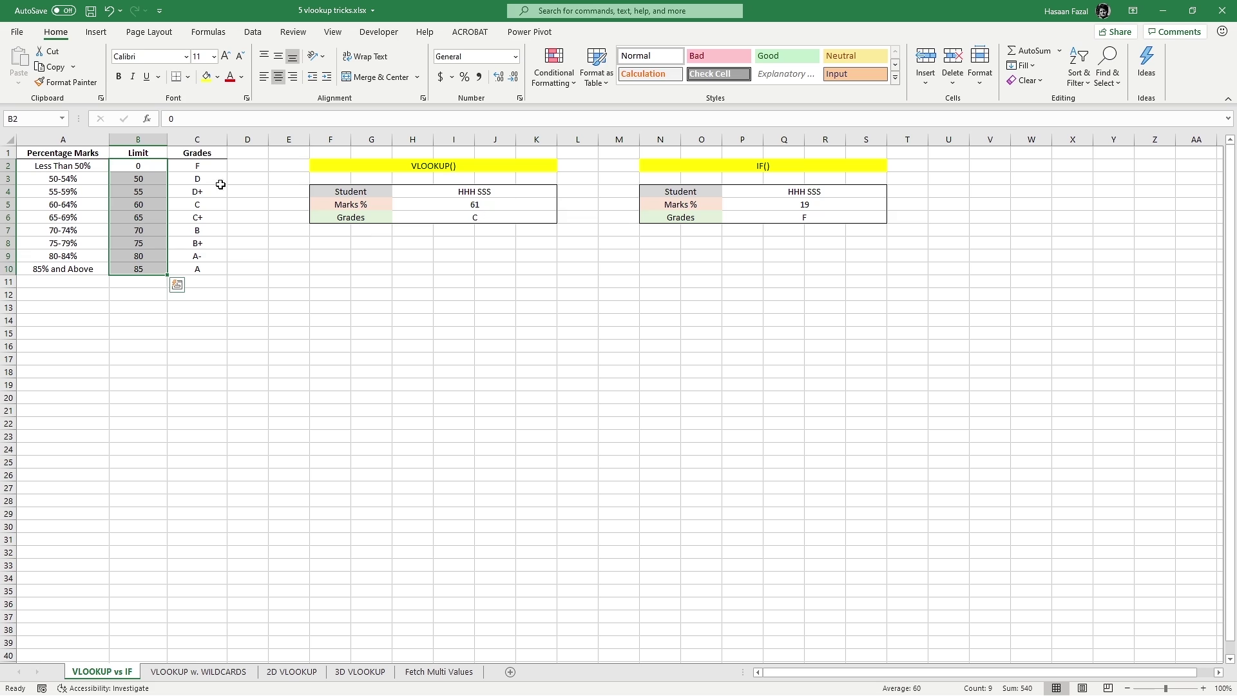
pyautogui.moveTo(149, 205); pyautogui.dragTo(147, 219)
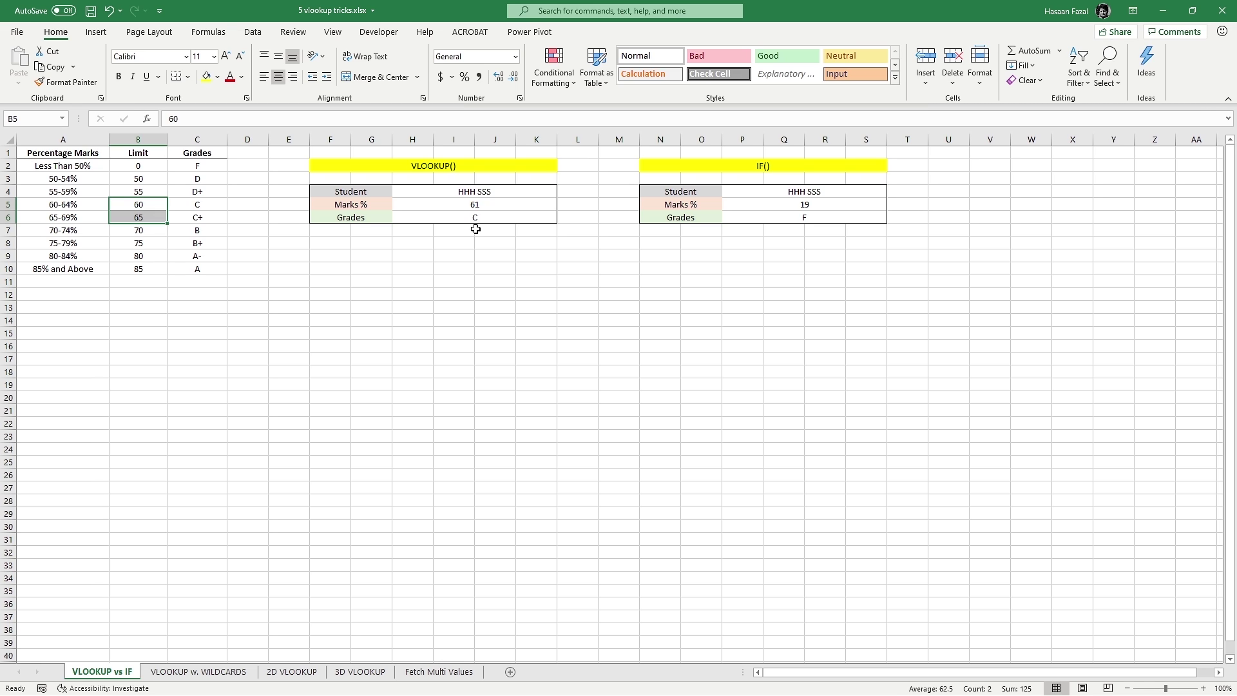
pyautogui.click(143, 202)
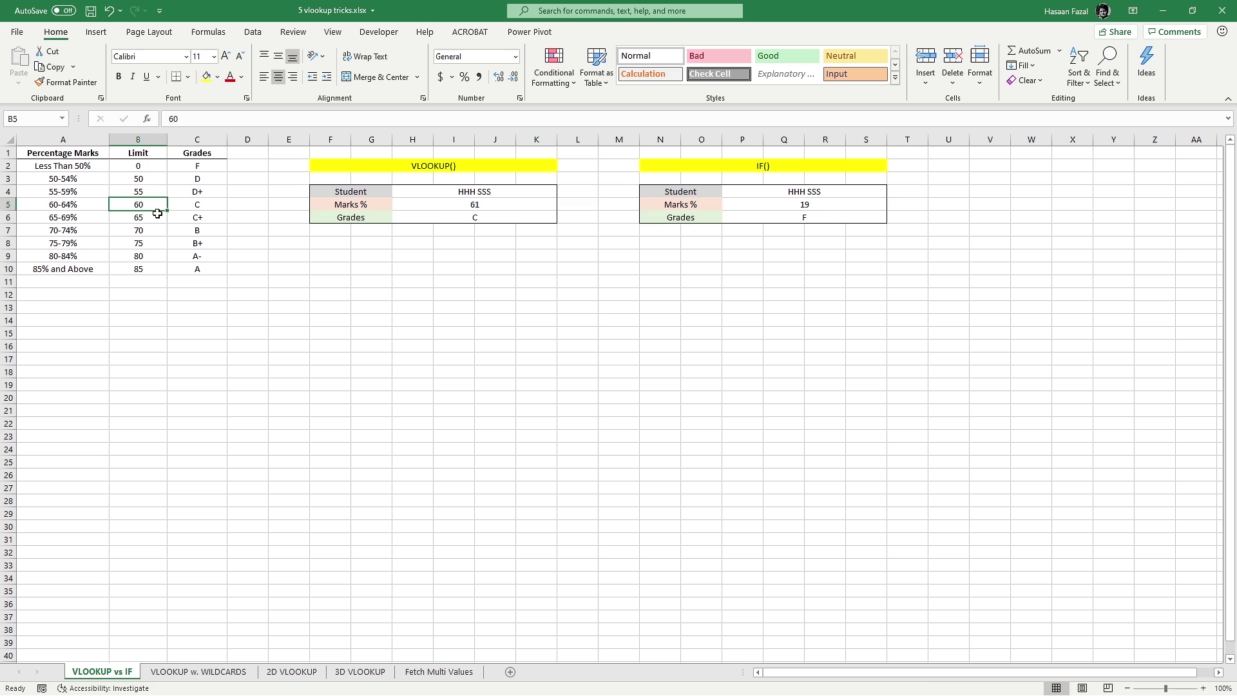
pyautogui.click(200, 206)
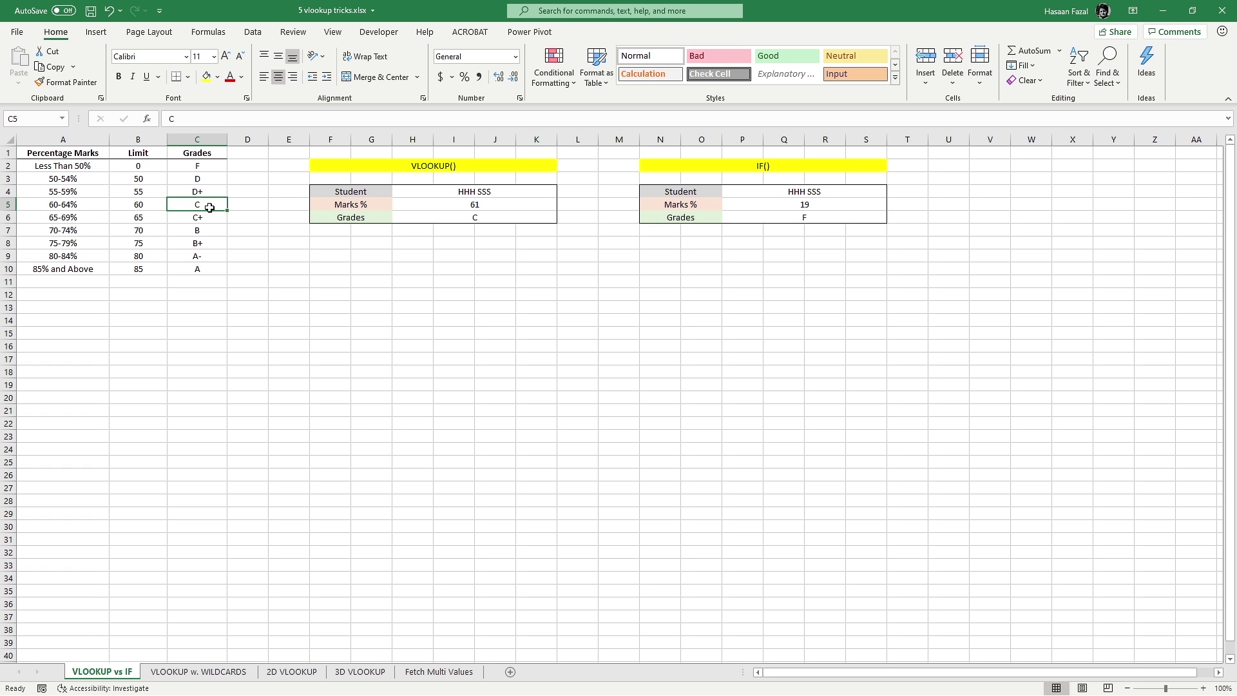
pyautogui.click(478, 219)
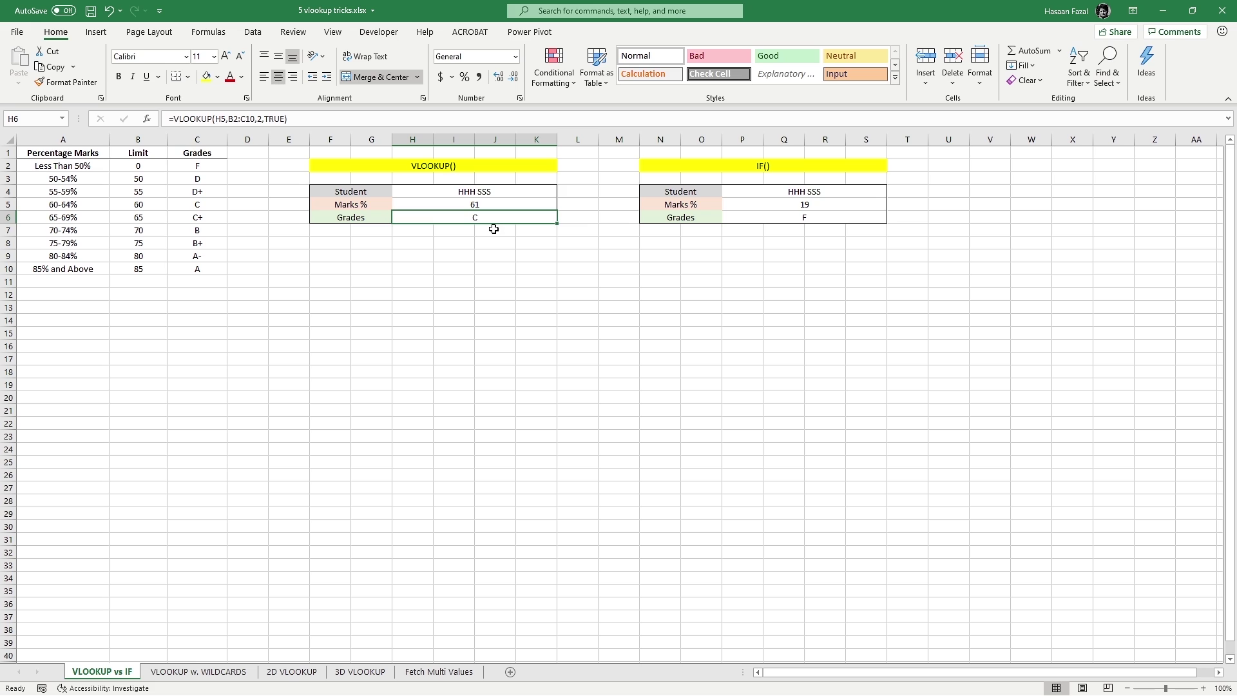
pyautogui.press('F5')
pyautogui.press('Return')
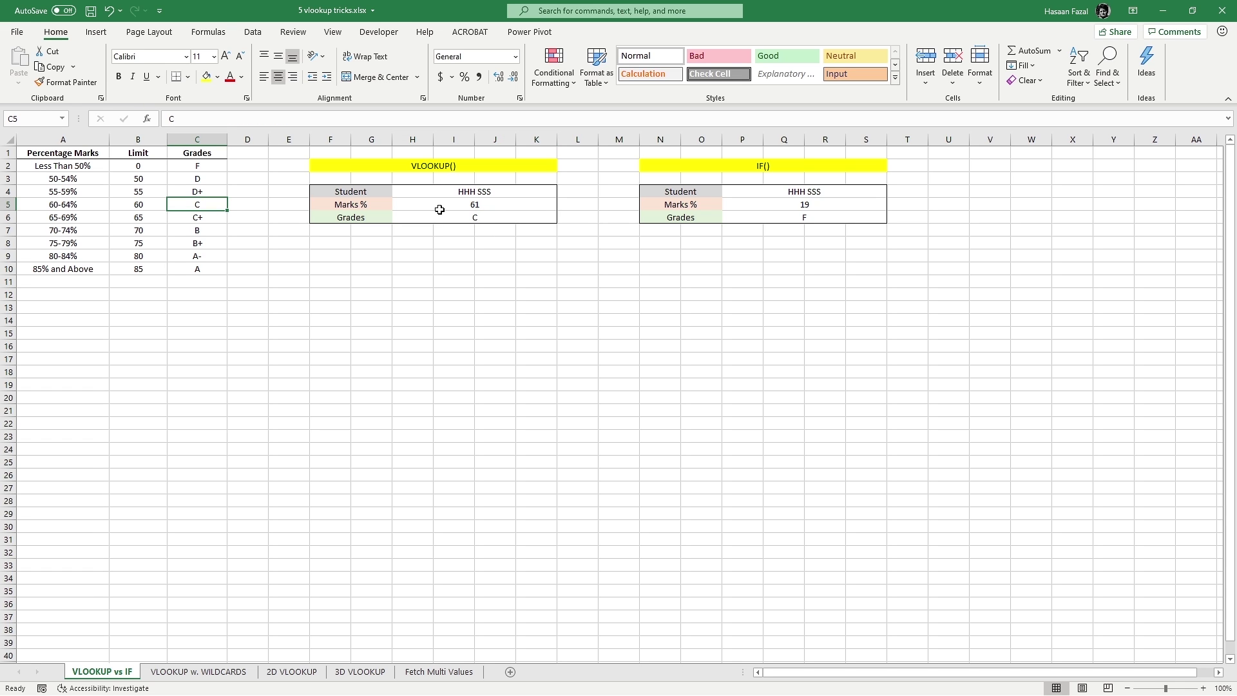
pyautogui.click(79, 206)
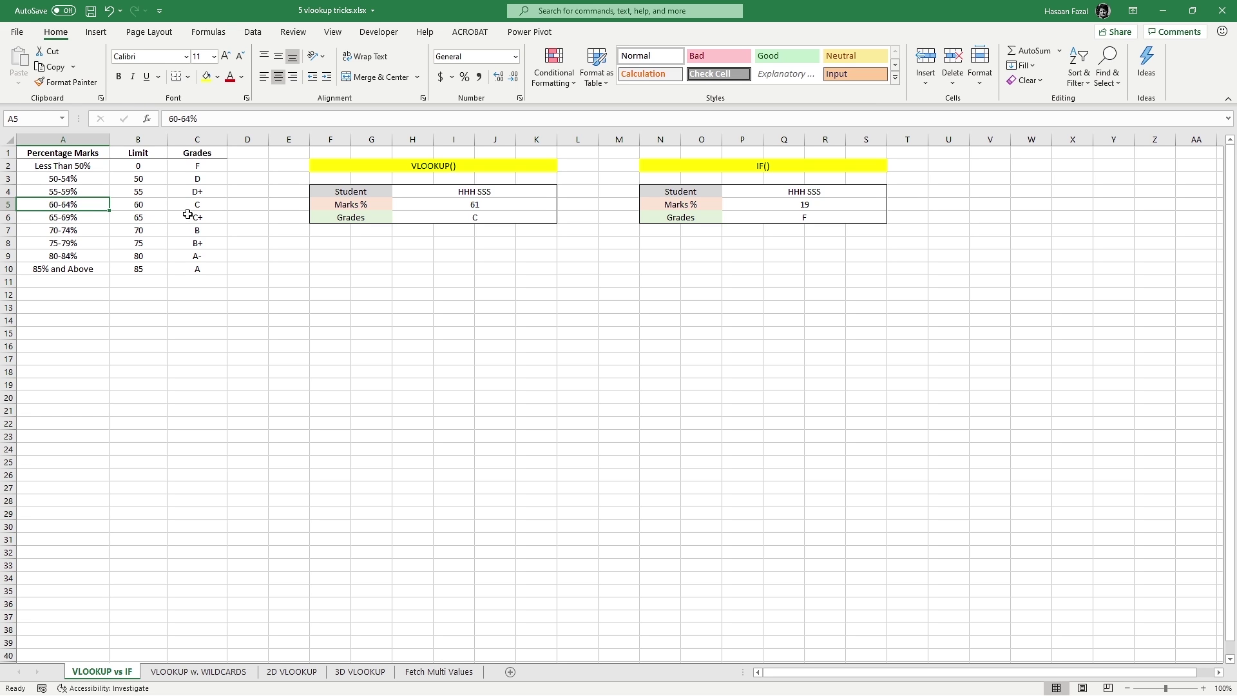
pyautogui.click(215, 206)
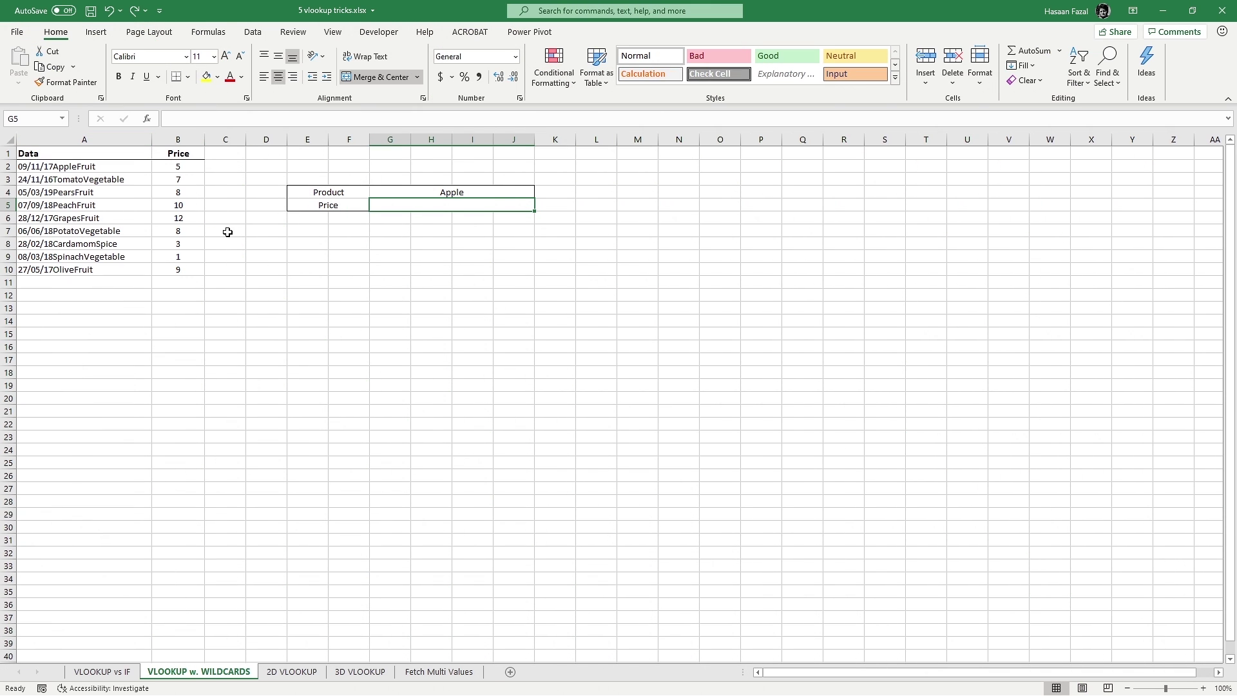
pyautogui.click(464, 188)
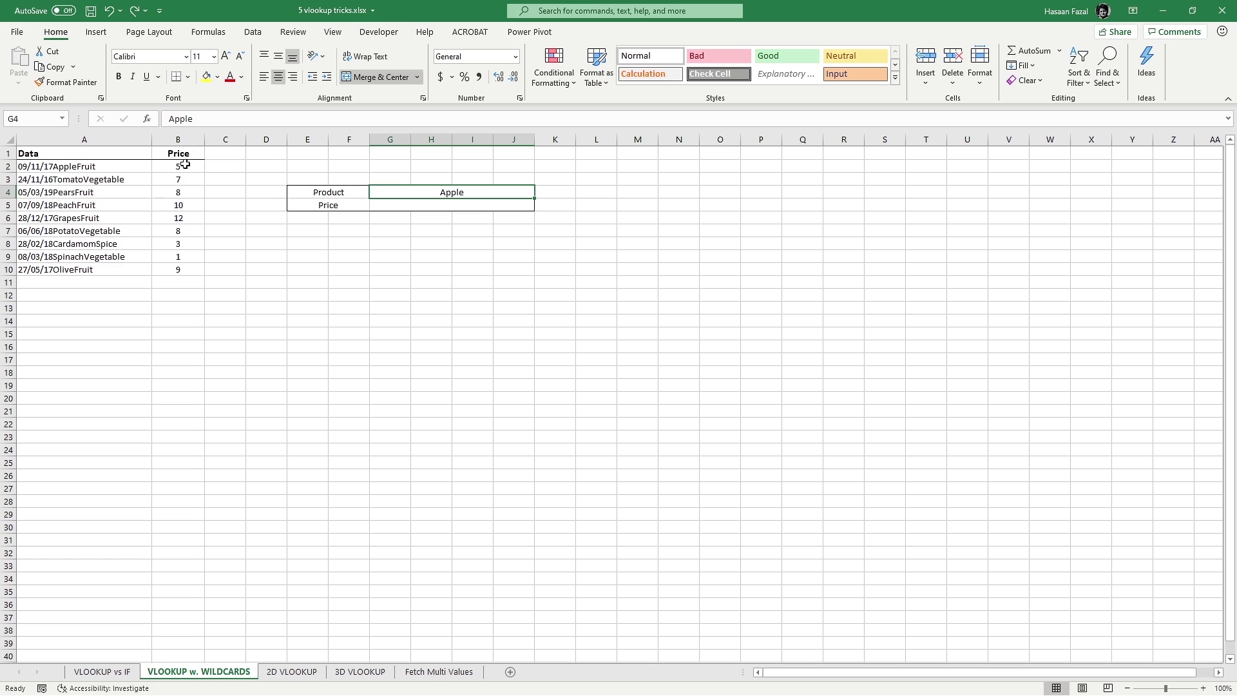
pyautogui.click(463, 206)
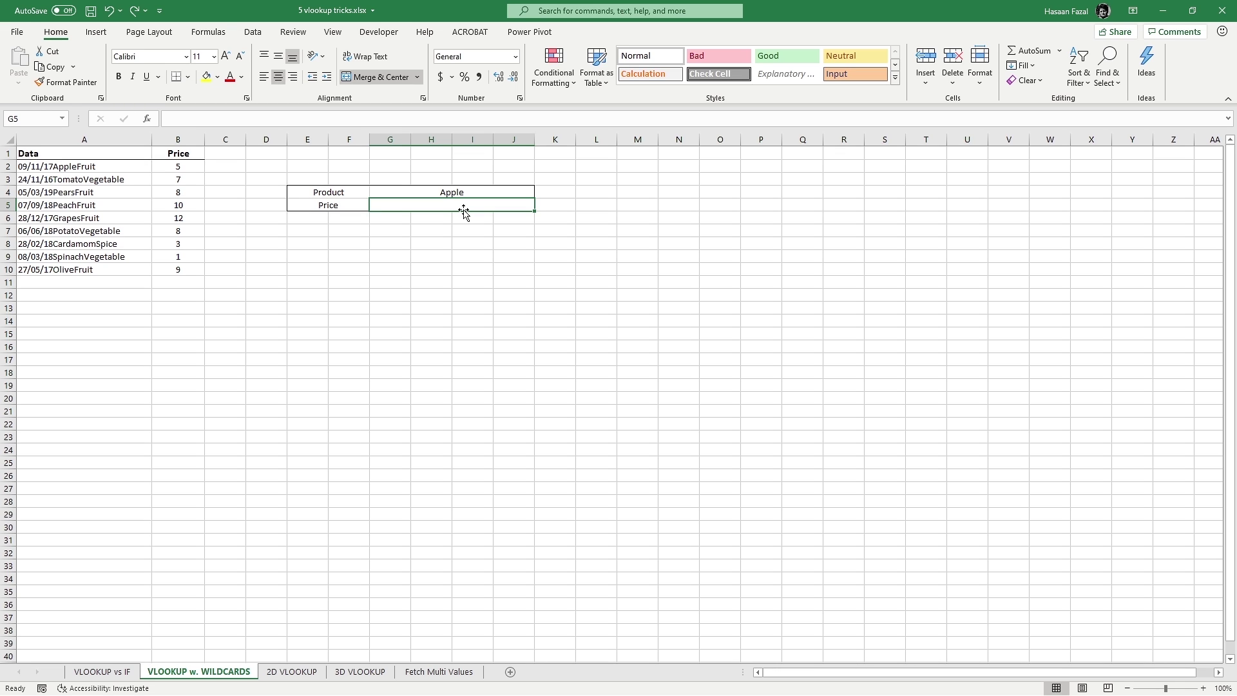
# Type =VLOOKUP("*"&G4&"*" in G5, wrapping the product in G4 in wildcards
pyautogui.write('=vl')
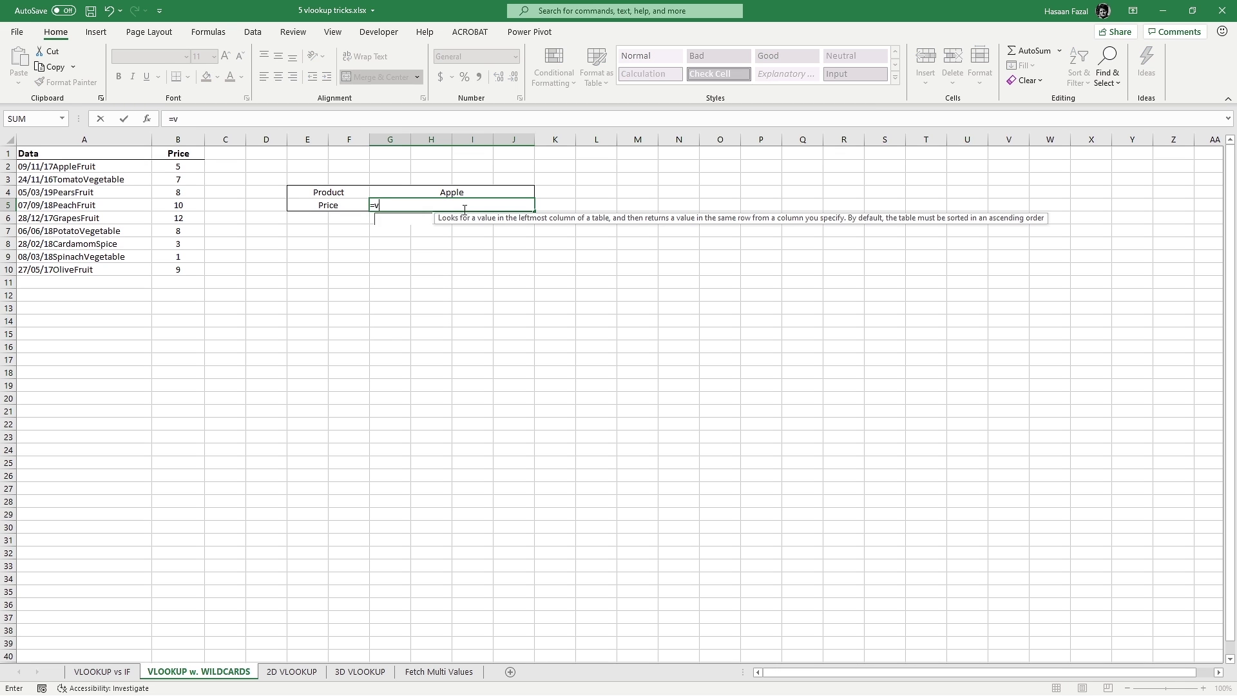
pyautogui.press('Tab')
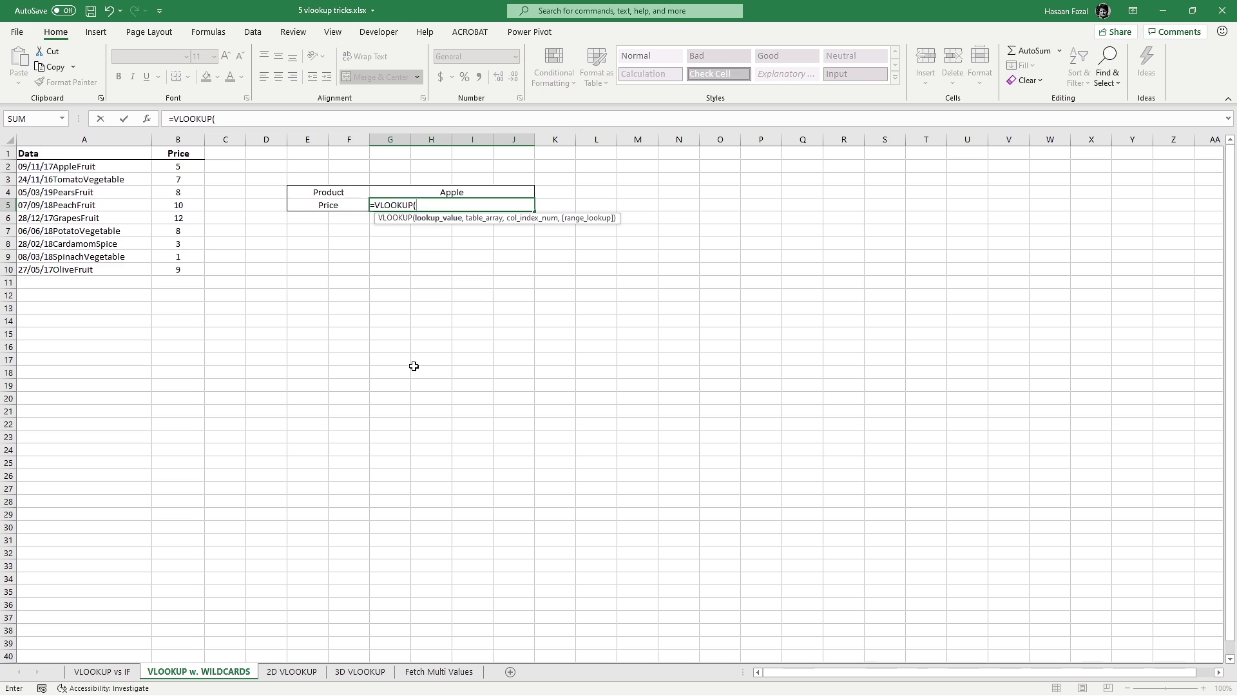
pyautogui.press('Up')
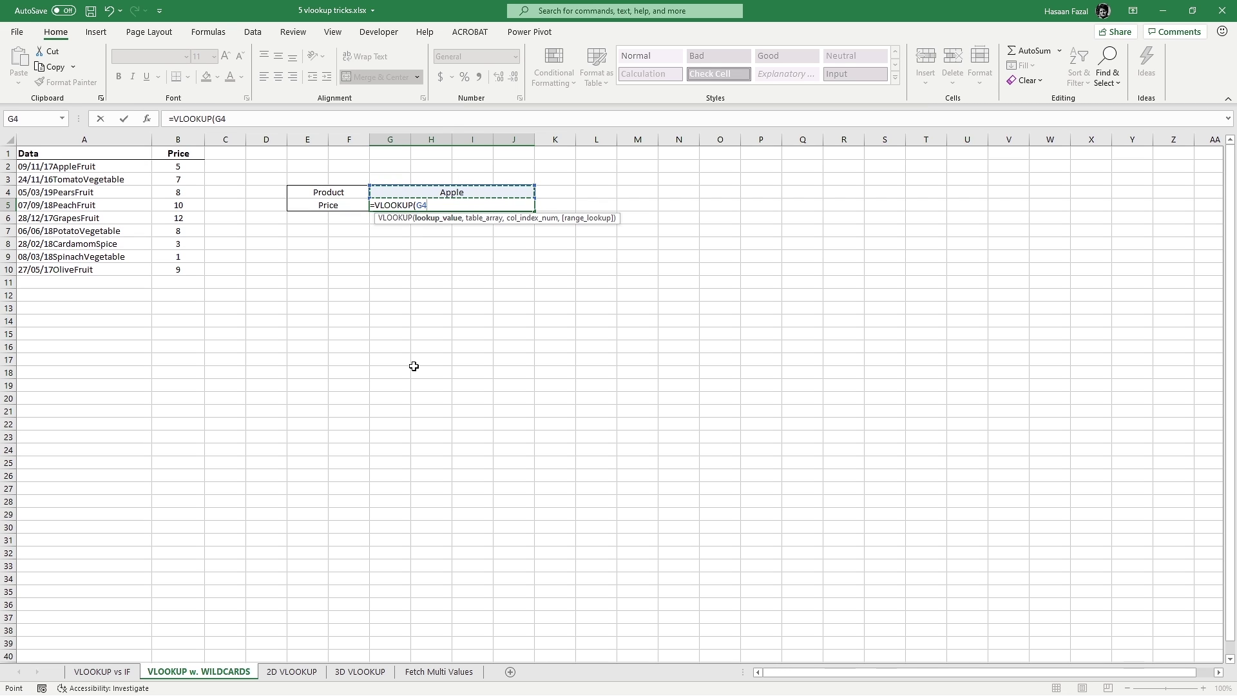
pyautogui.press('F2')
pyautogui.write('"')
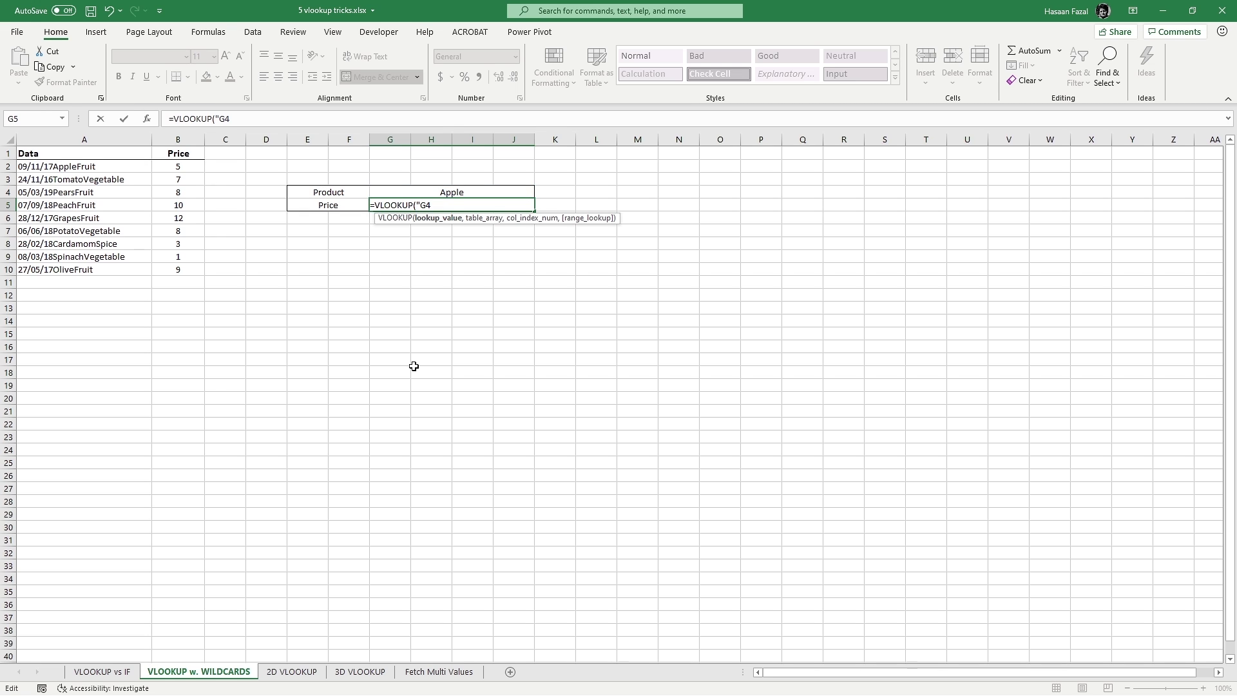
pyautogui.write('*"&G4')
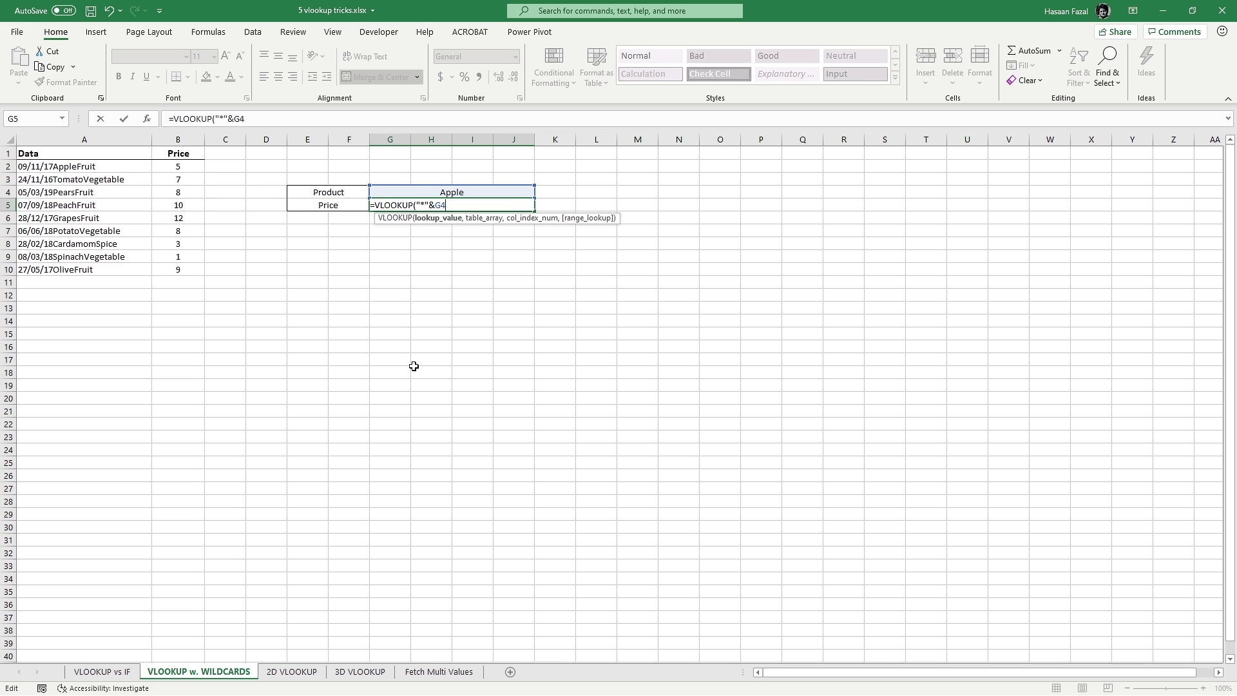
pyautogui.write('&')
pyautogui.write('"*"')
# Finish the wildcard lookup with table A2:B10, column 2 and FALSE, returning Apple's price 5
pyautogui.write(',')
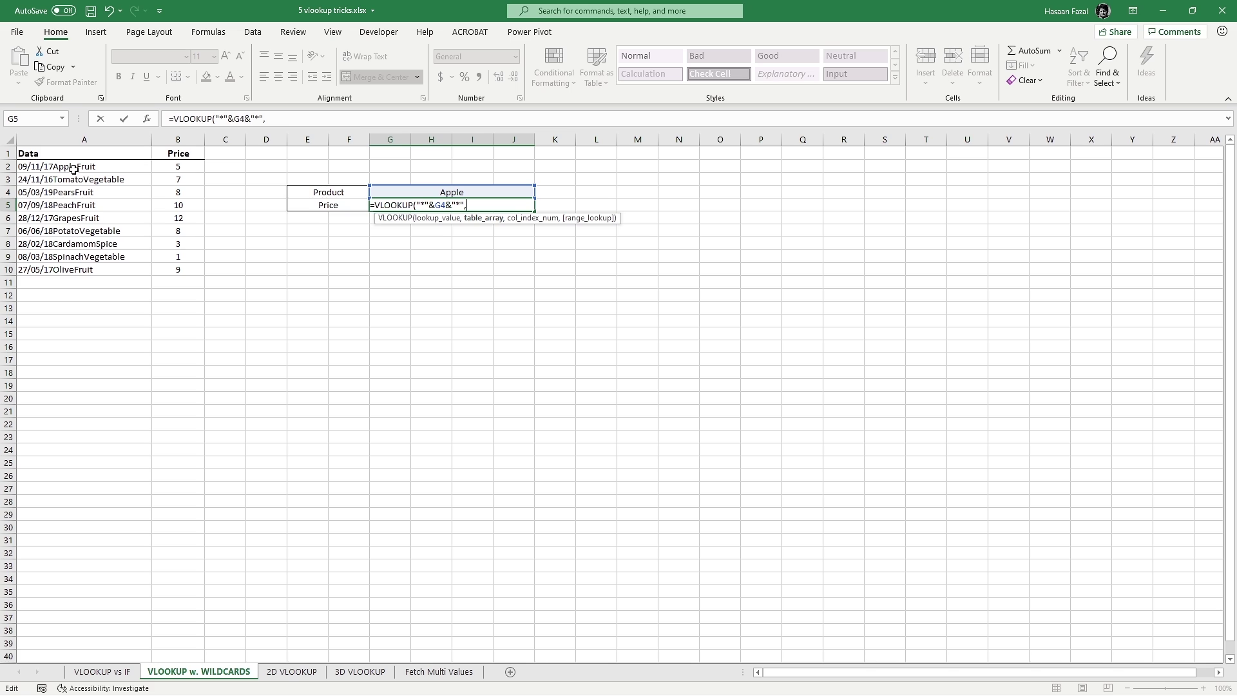
pyautogui.moveTo(74, 166); pyautogui.dragTo(165, 269)
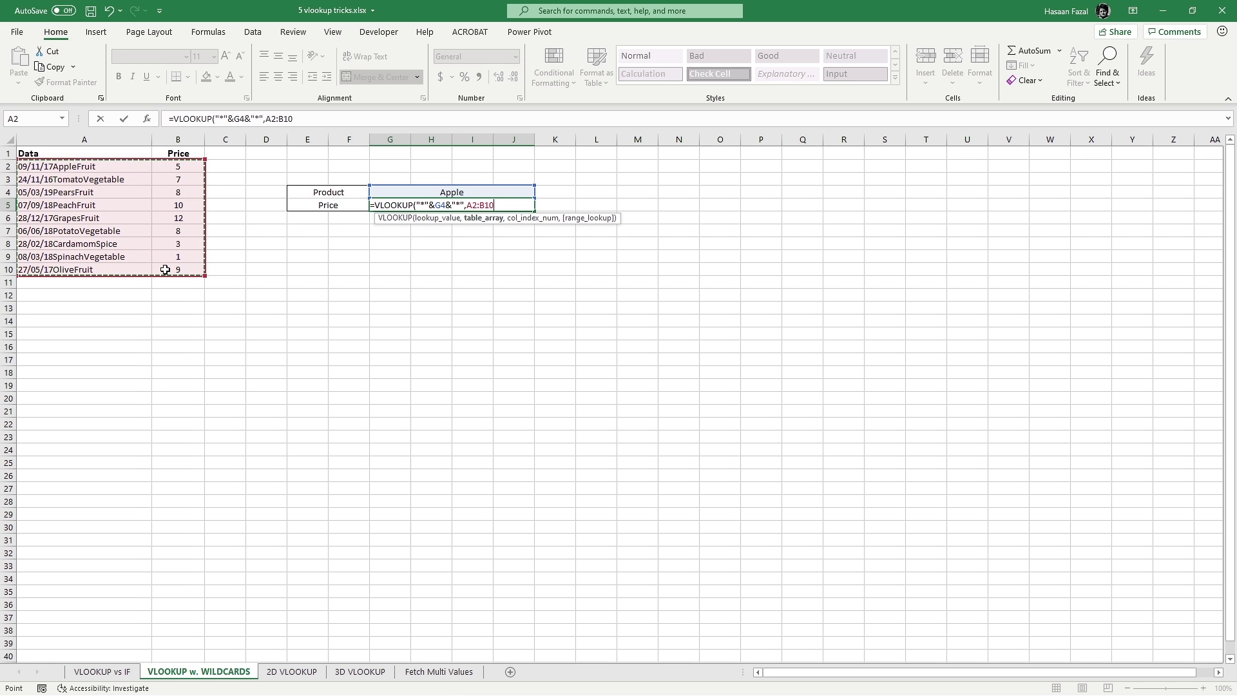
pyautogui.write(',')
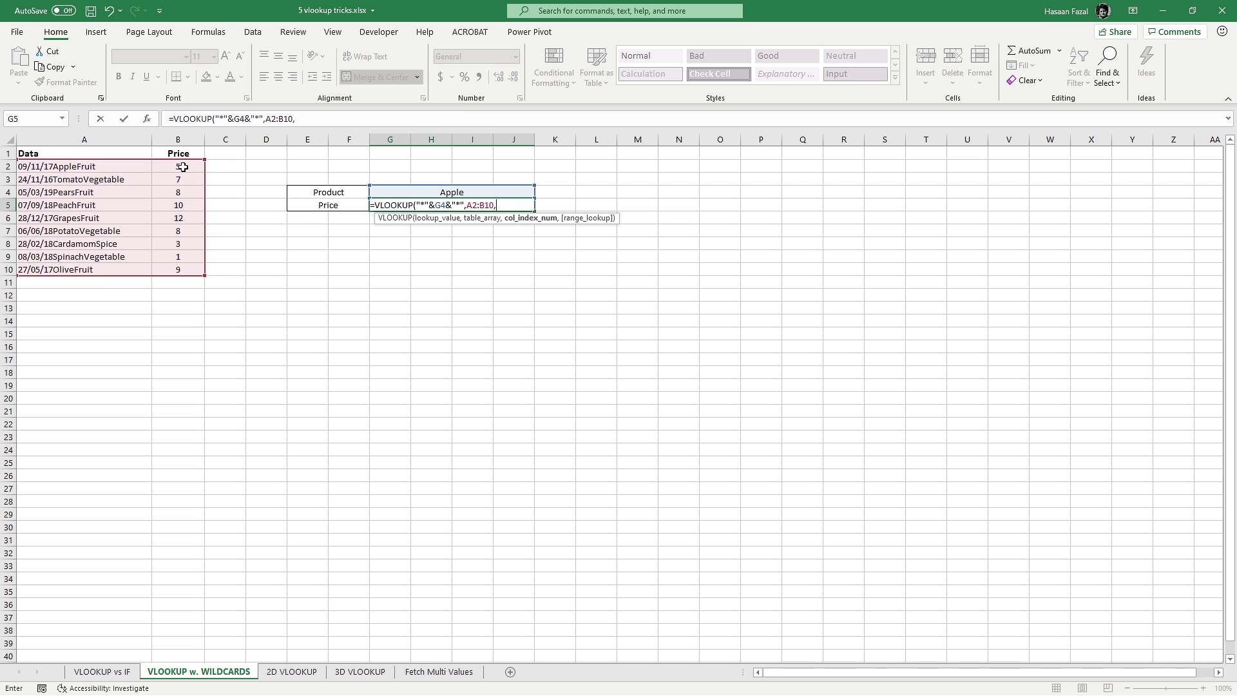
pyautogui.write('2,')
pyautogui.press('Down')
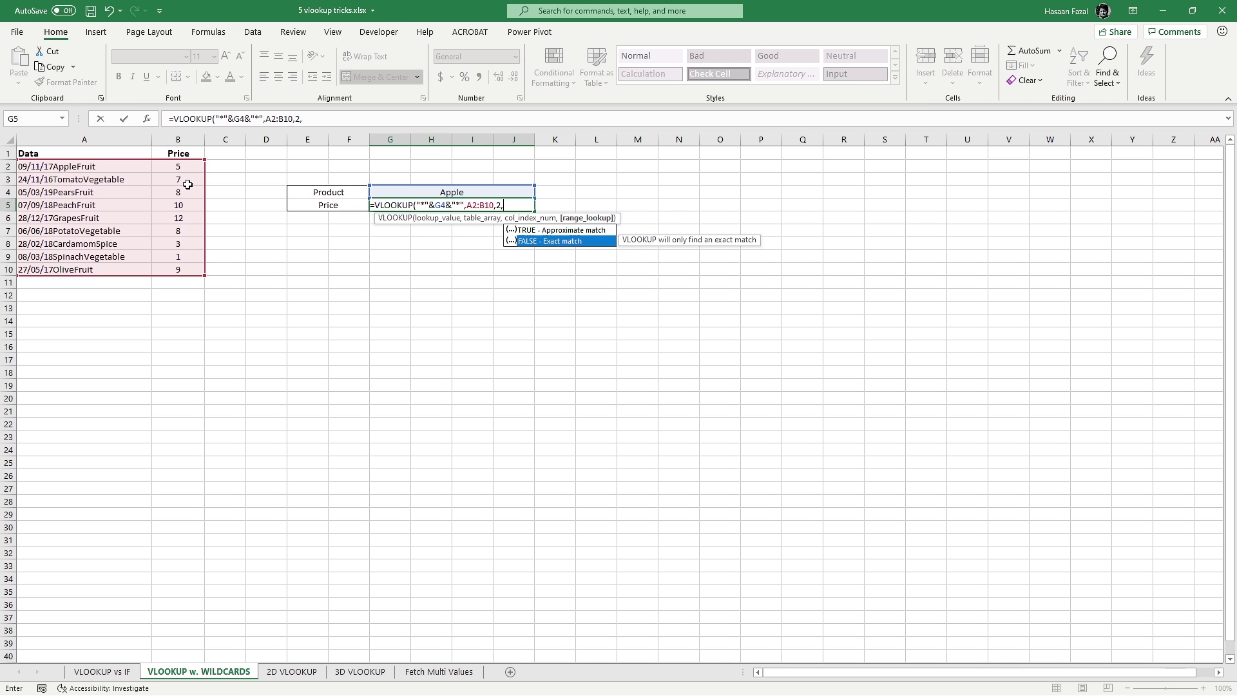
pyautogui.press('Tab')
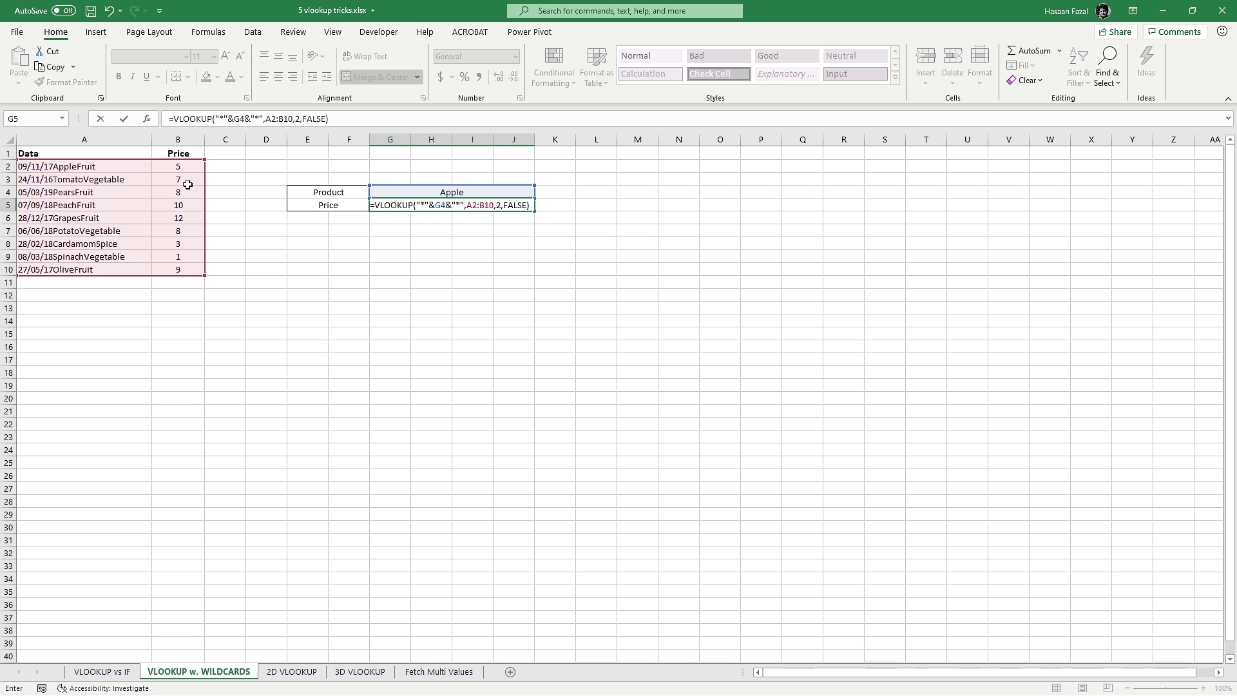
pyautogui.press('Return')
pyautogui.press('Up')
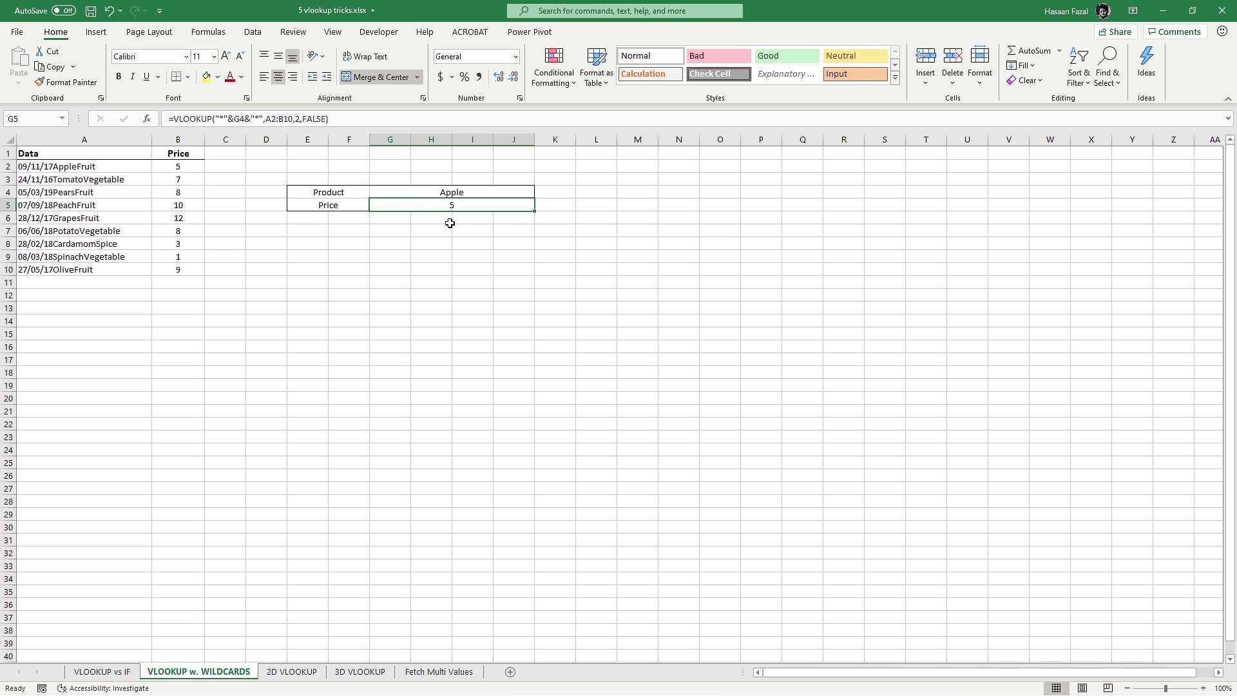
pyautogui.click(179, 167)
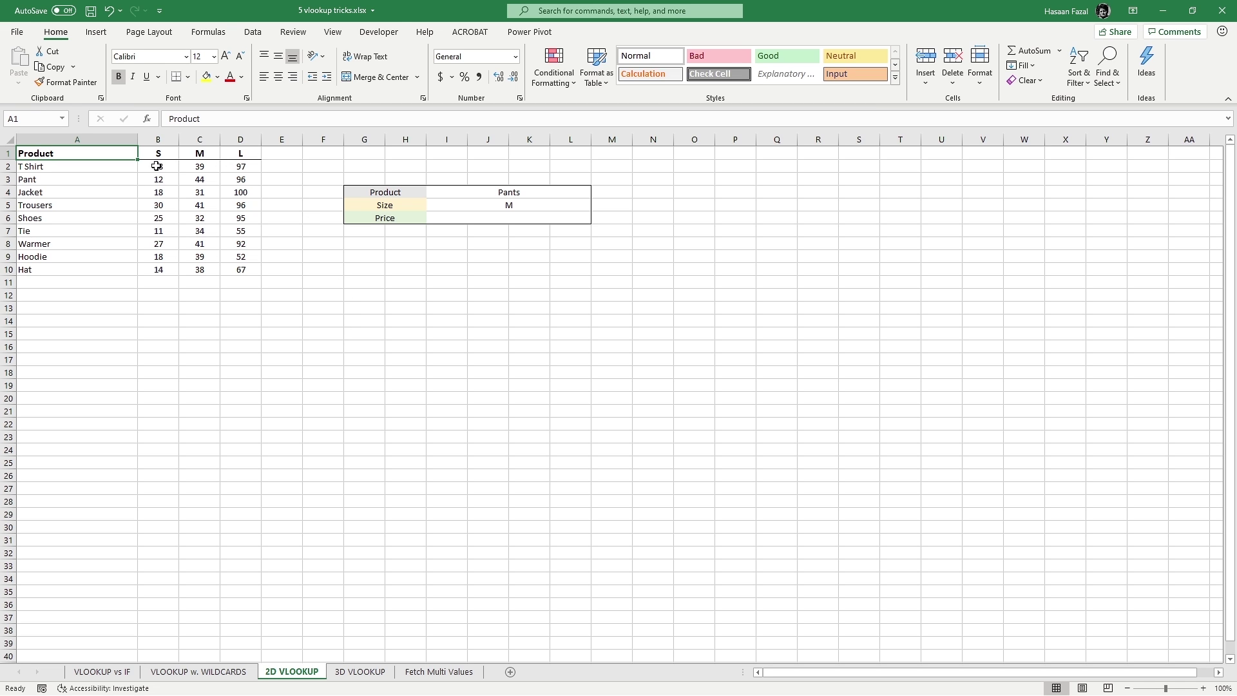
# Replace the product Pants in I4 with Pant
pyautogui.click(521, 194)
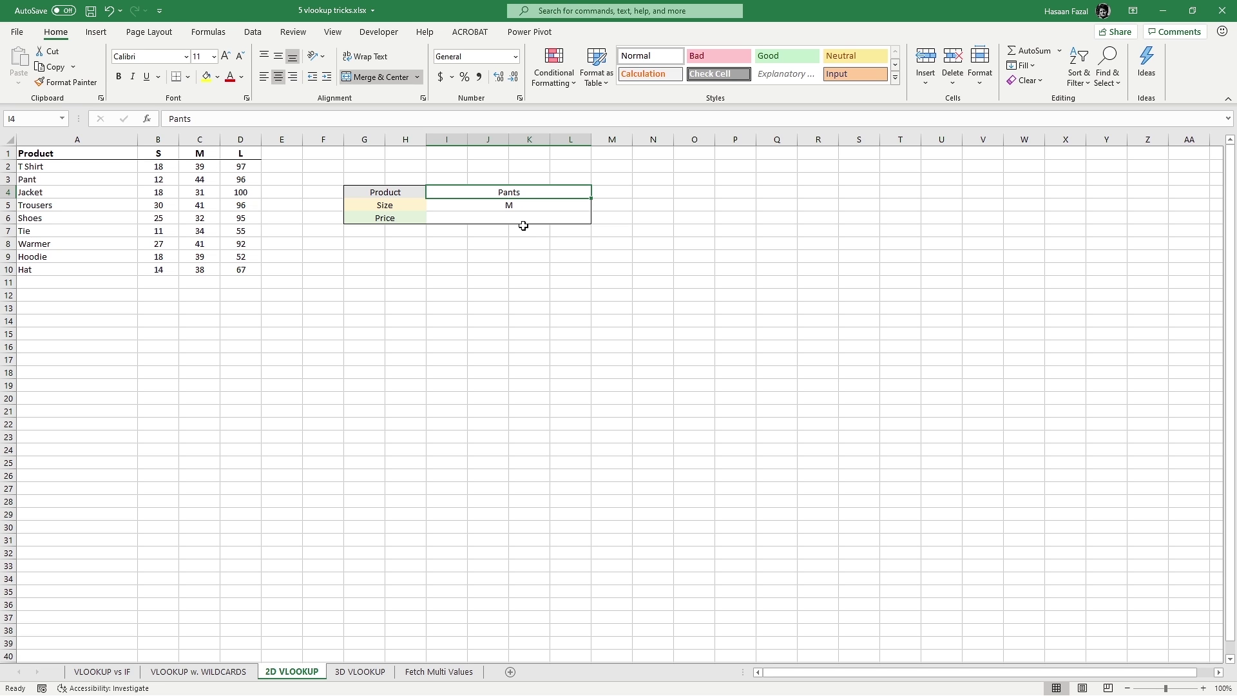
pyautogui.write('Pant')
pyautogui.click(518, 217)
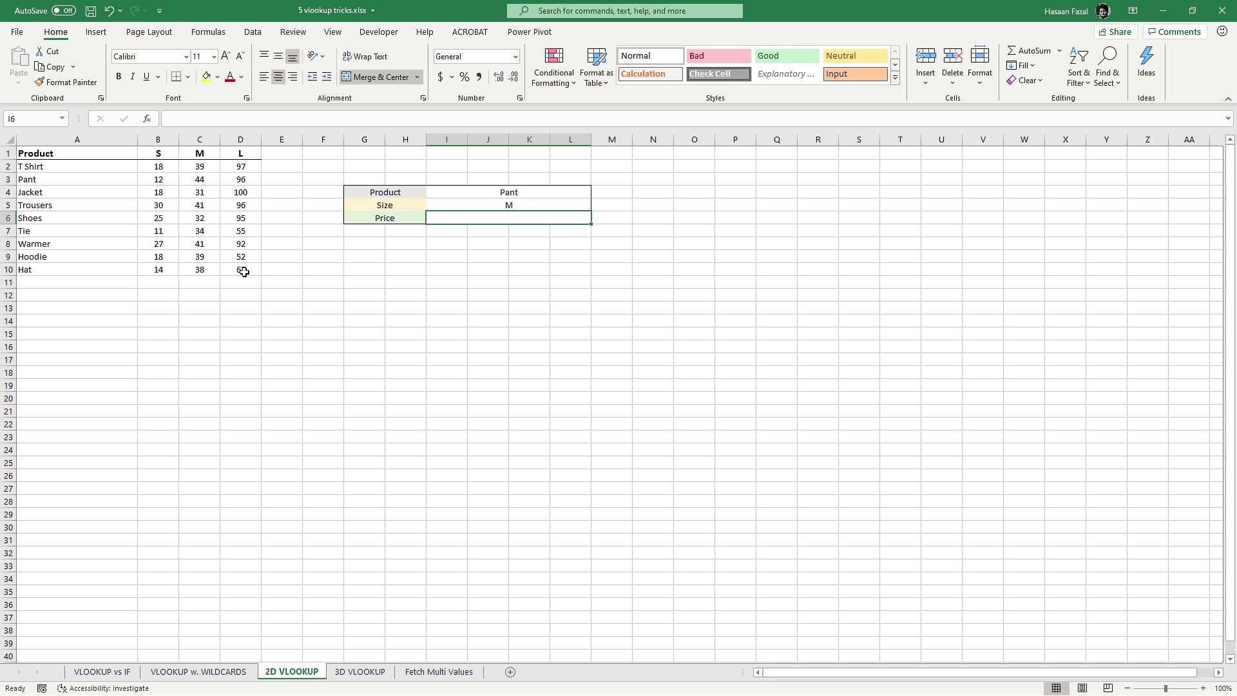
# Type =VLOOKUP(I4,A2:D10, in I6 and start a MATCH for the column index
pyautogui.write('=vlook')
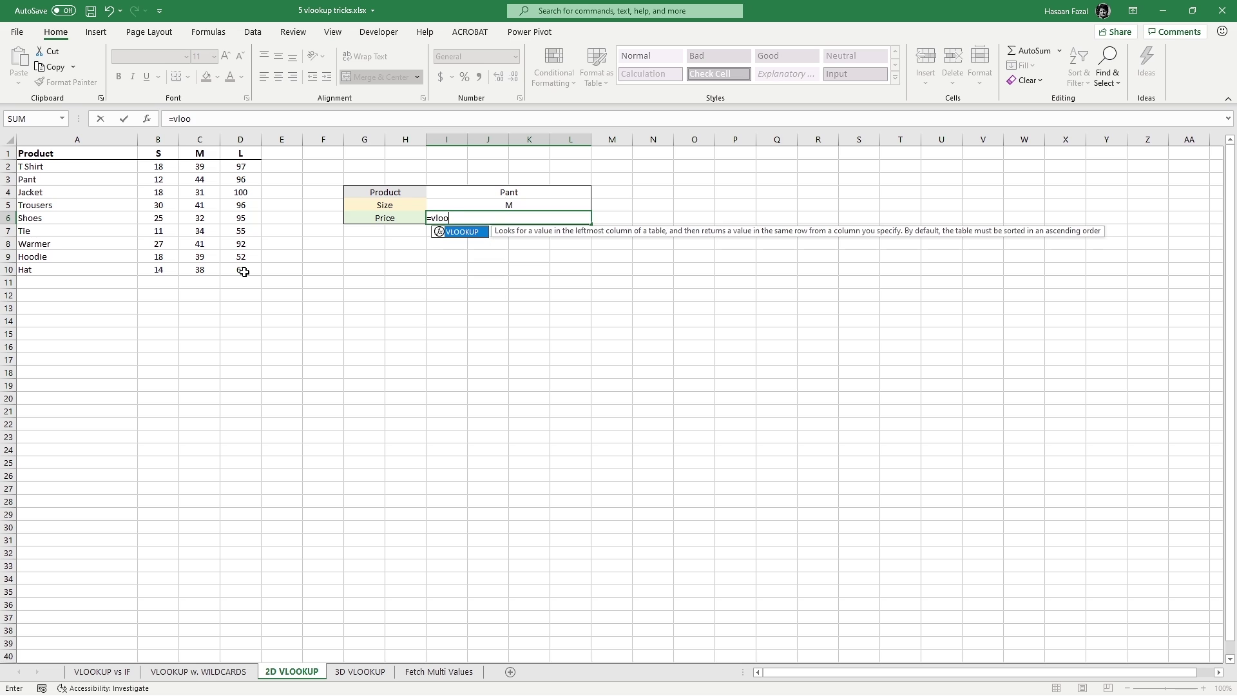
pyautogui.press('Tab')
pyautogui.press('Up')
pyautogui.press('Up')
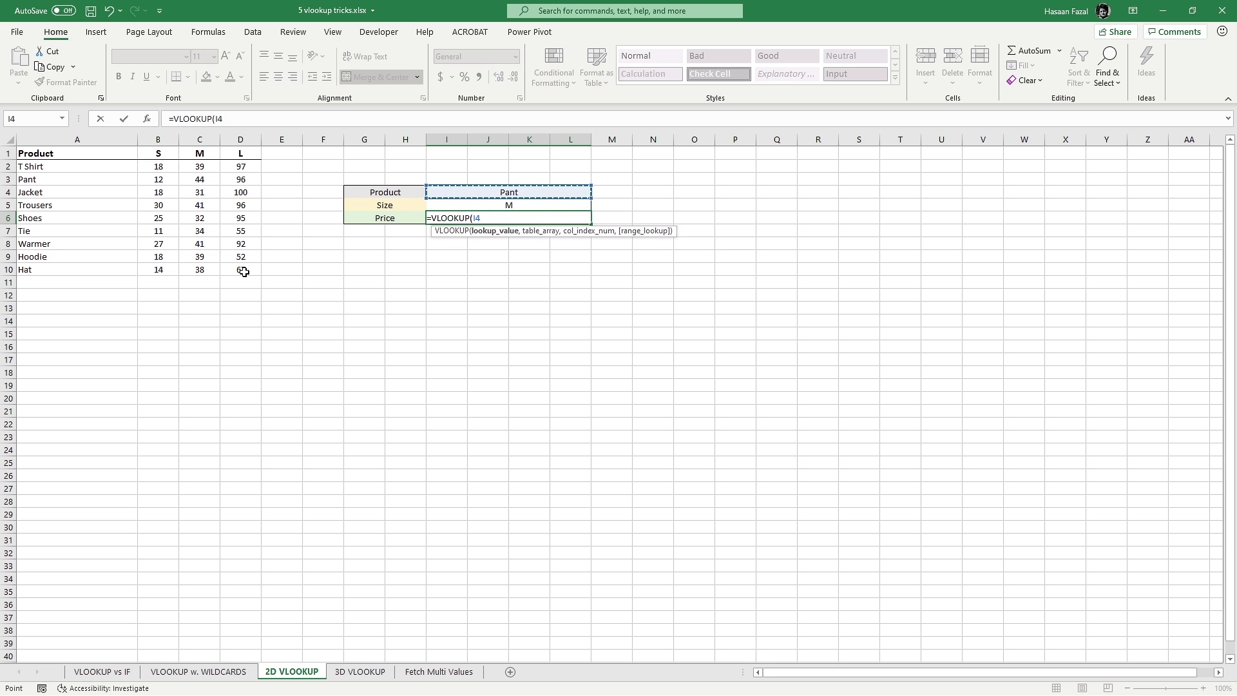
pyautogui.write(',')
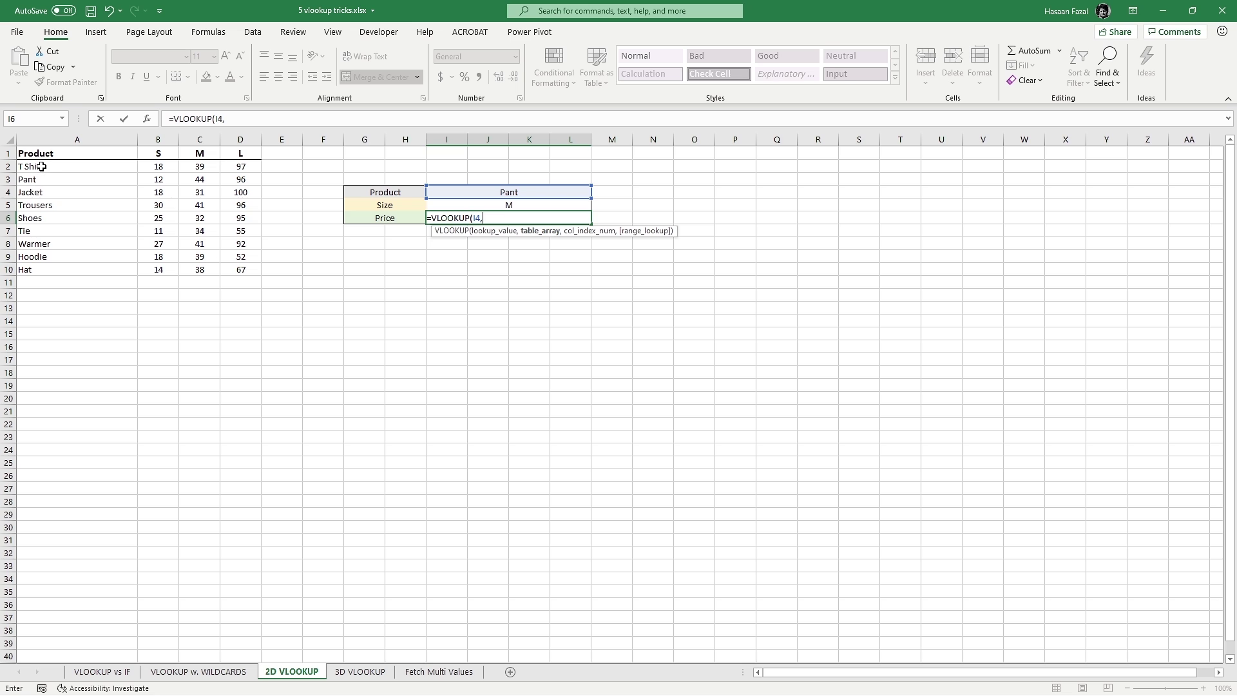
pyautogui.moveTo(41, 165); pyautogui.dragTo(243, 268)
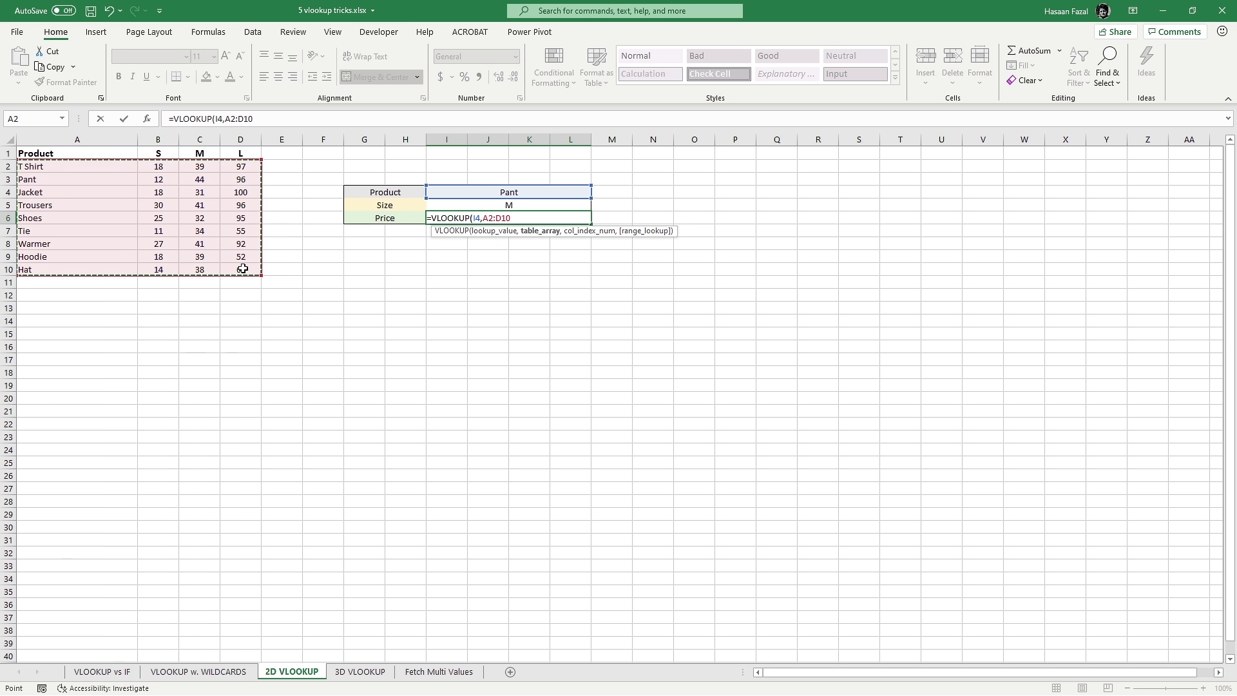
pyautogui.write(',')
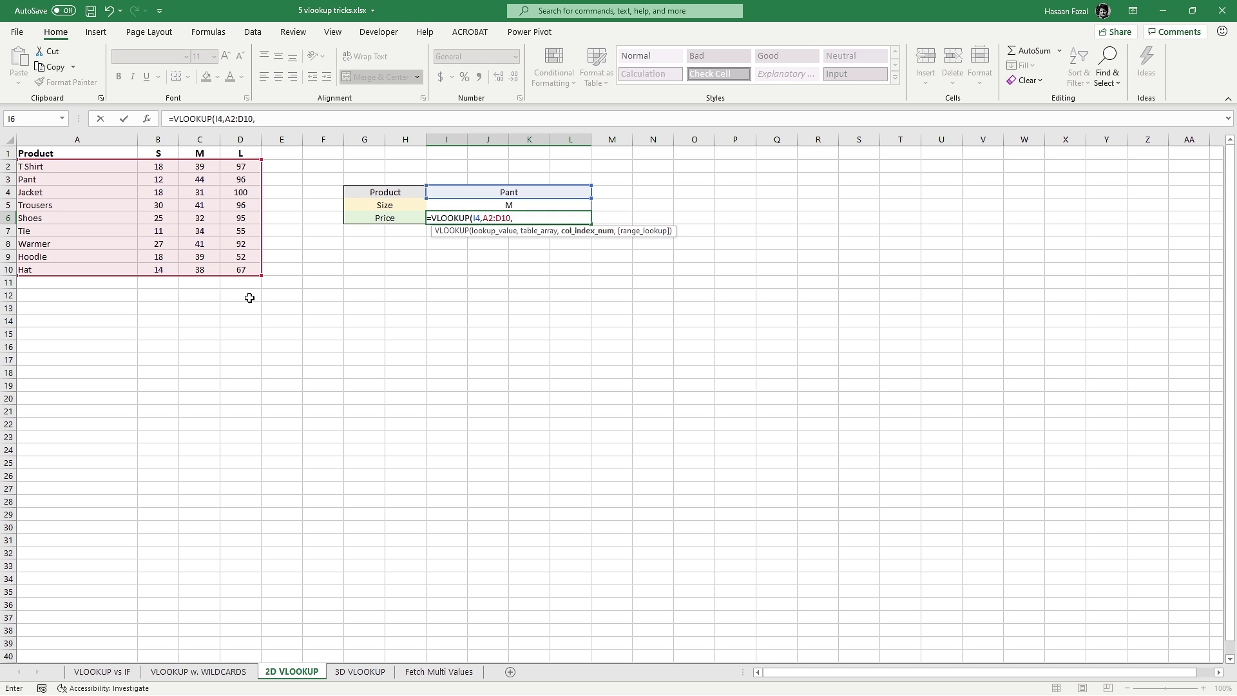
pyautogui.write('match')
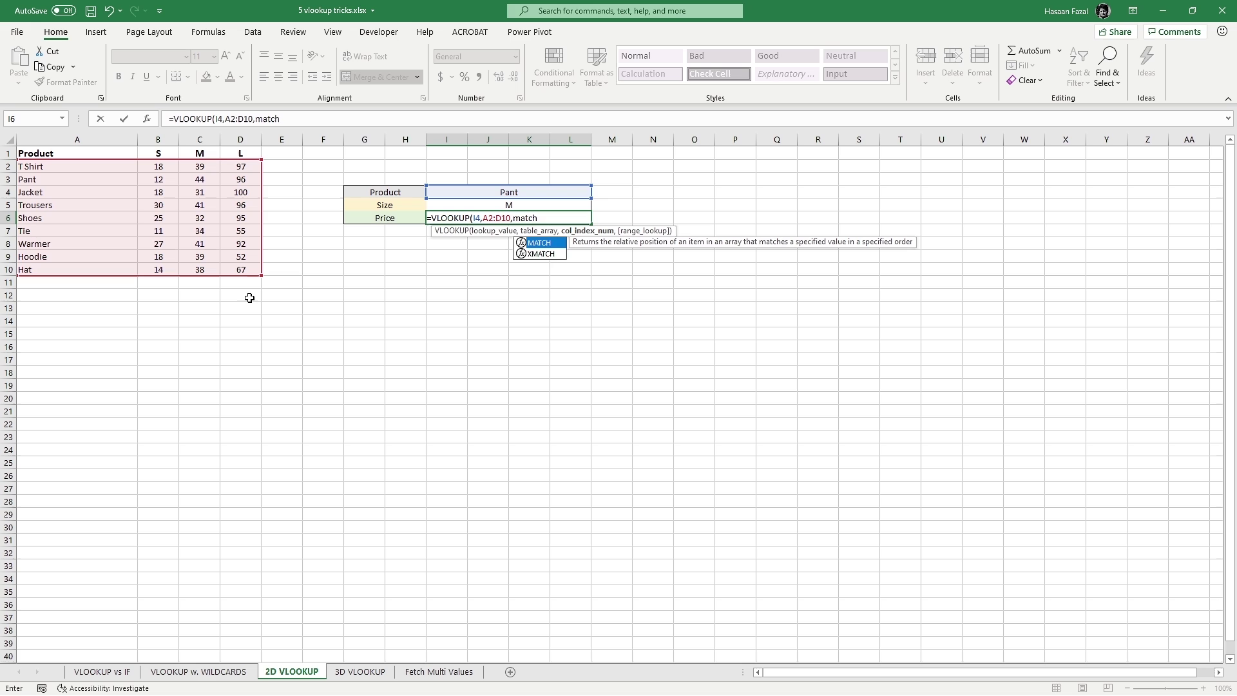
# Complete I6 as =VLOOKUP(I4,A2:D10,MATCH(I5,A1:D1,0),FALSE), returning 44 for Pant size M
pyautogui.press('Tab')
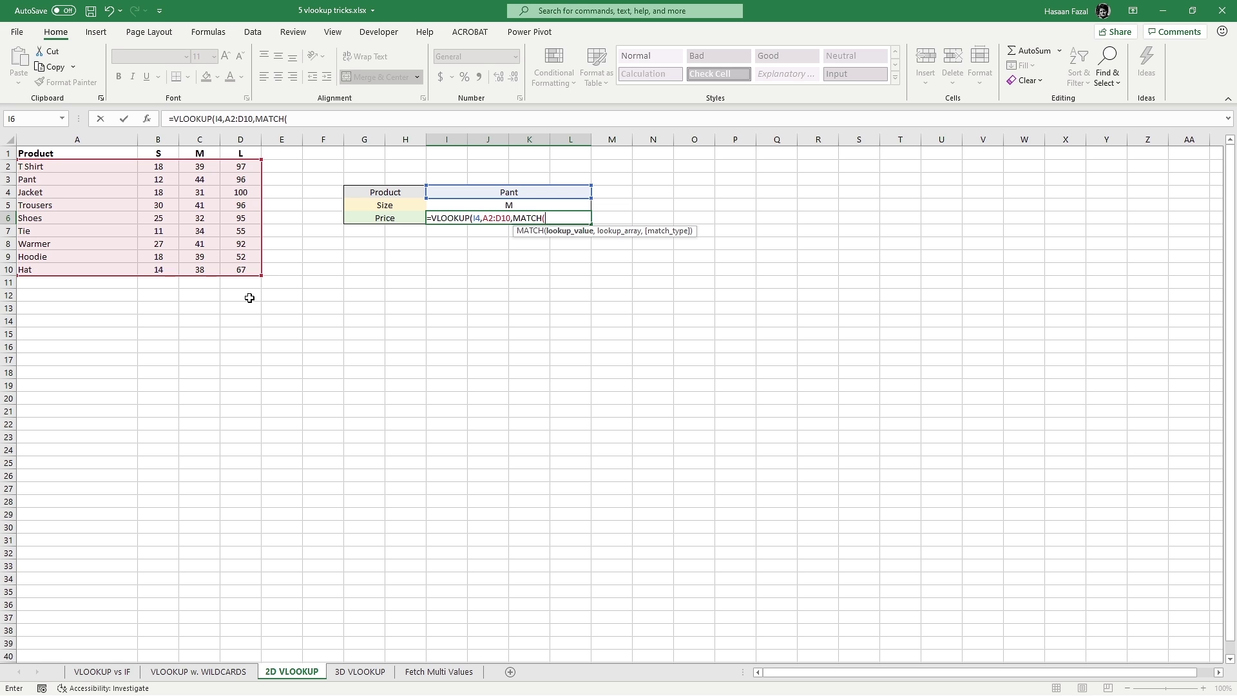
pyautogui.press('Up')
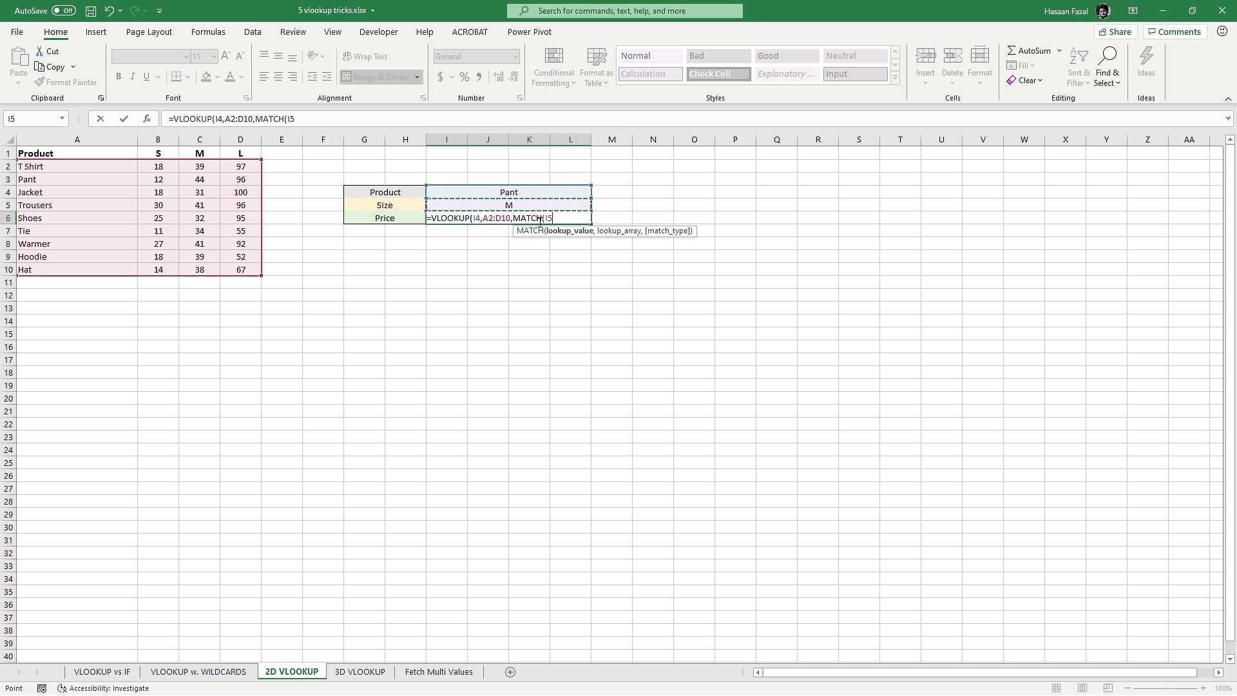
pyautogui.write(',')
pyautogui.moveTo(71, 154); pyautogui.dragTo(240, 157)
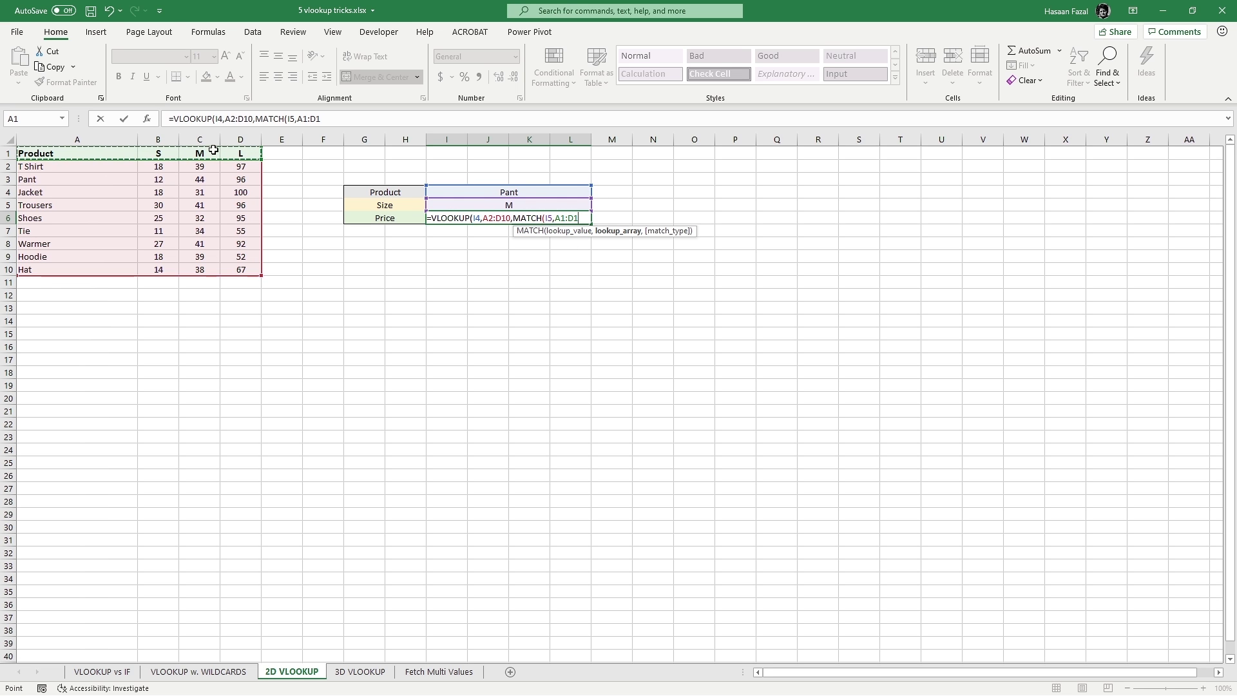
pyautogui.write(',')
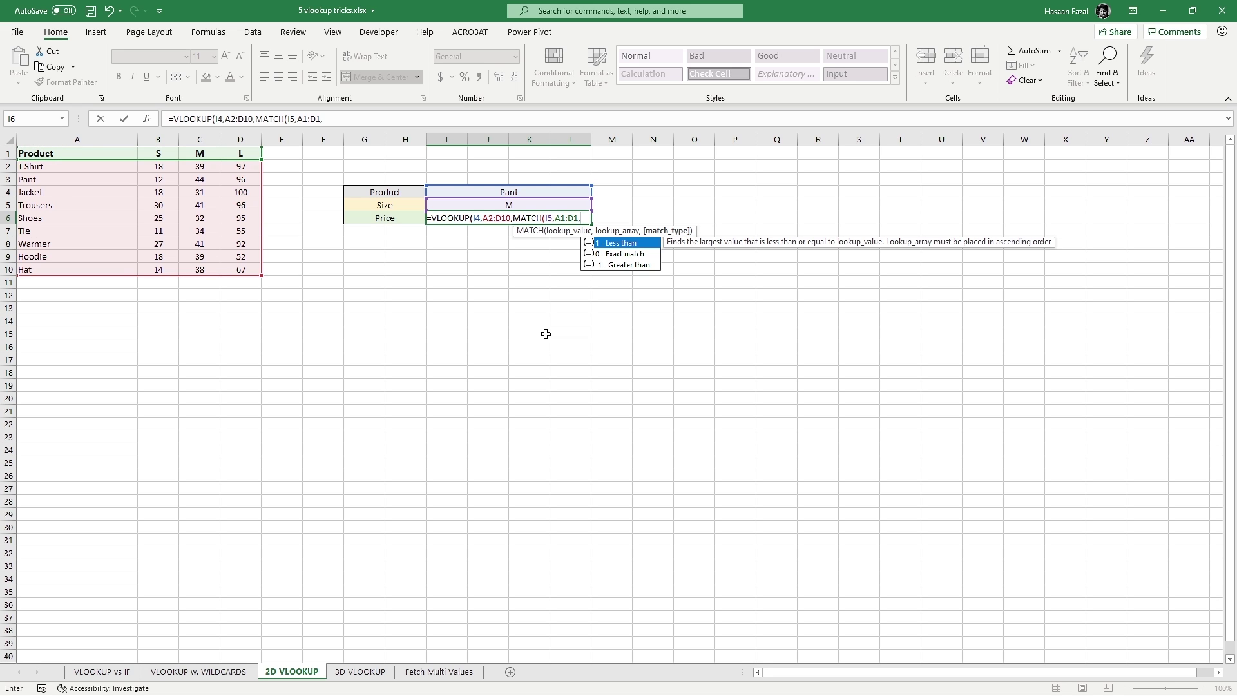
pyautogui.press('Down')
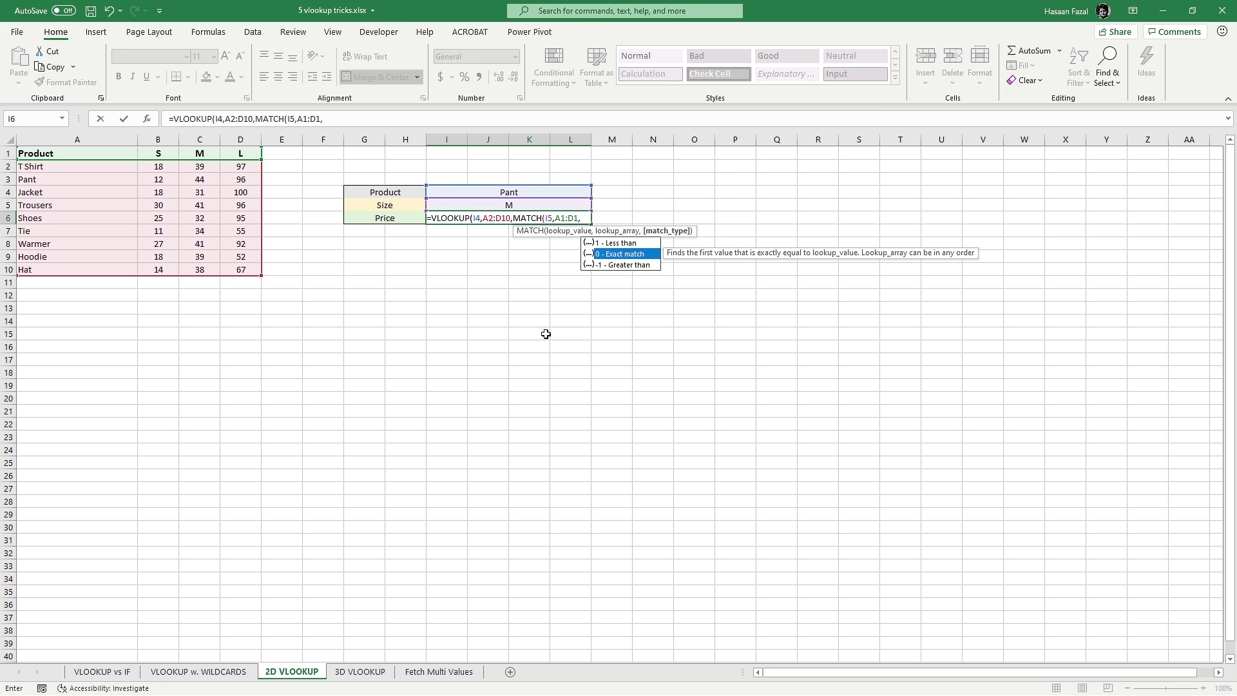
pyautogui.press('Tab')
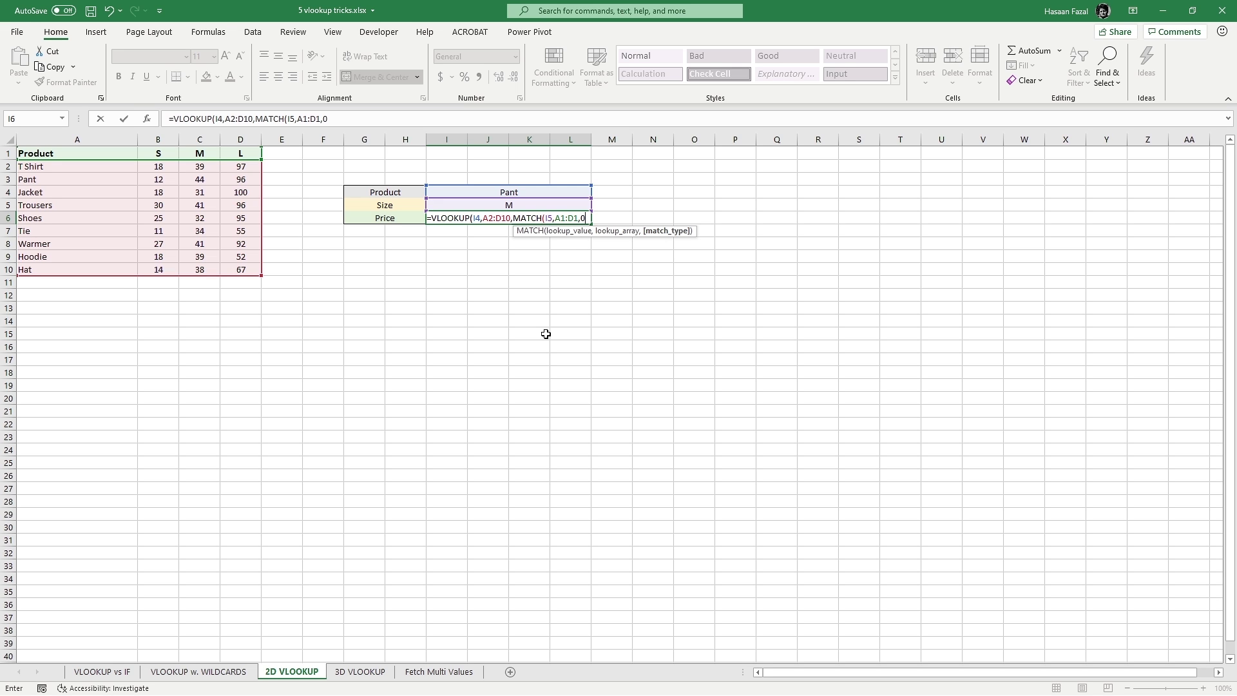
pyautogui.write(')')
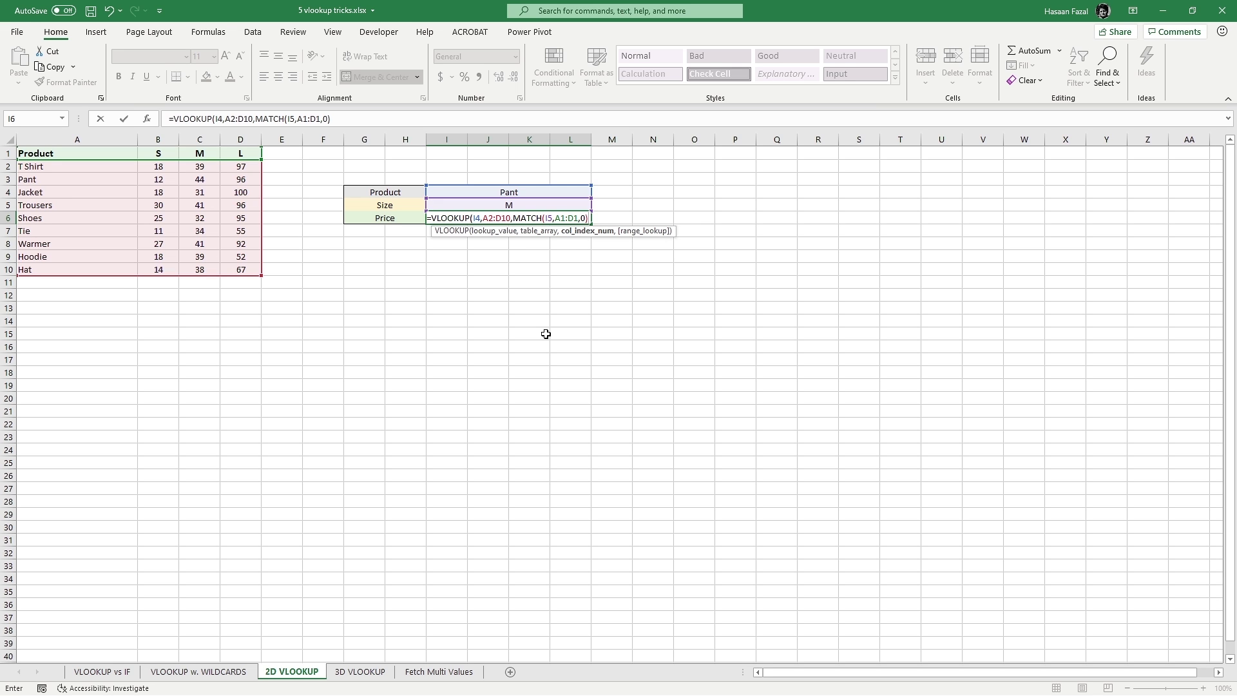
pyautogui.write(',')
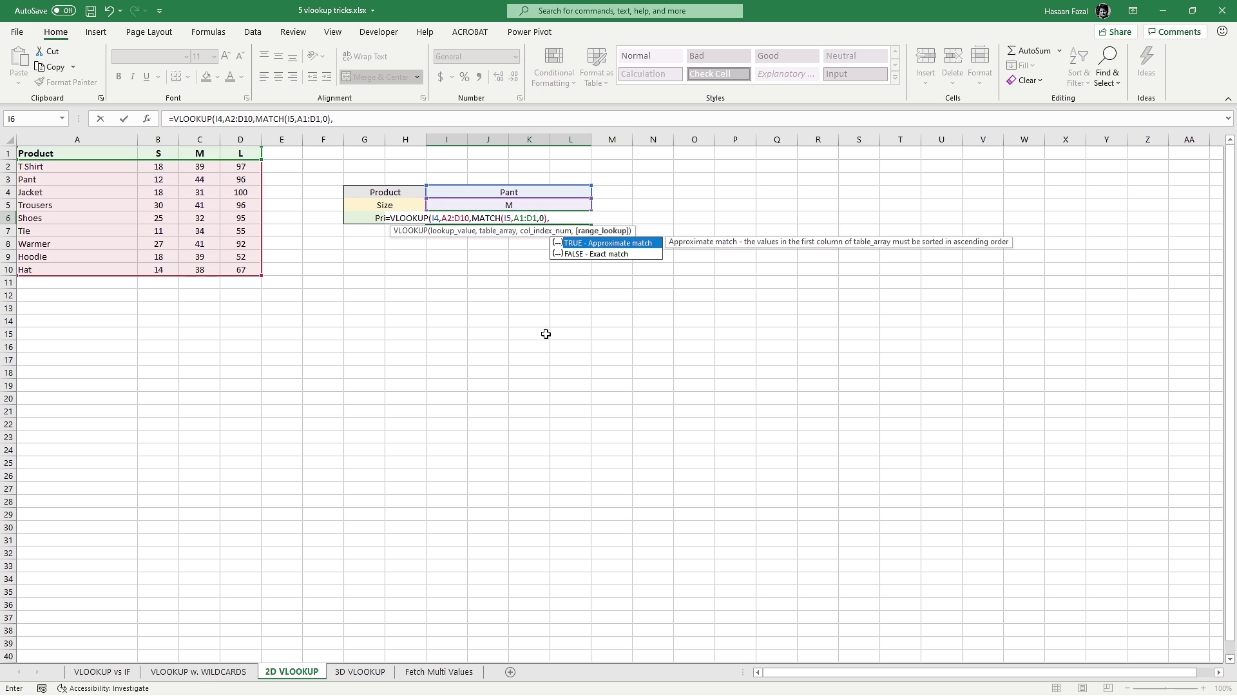
pyautogui.press('Down')
pyautogui.press('Tab')
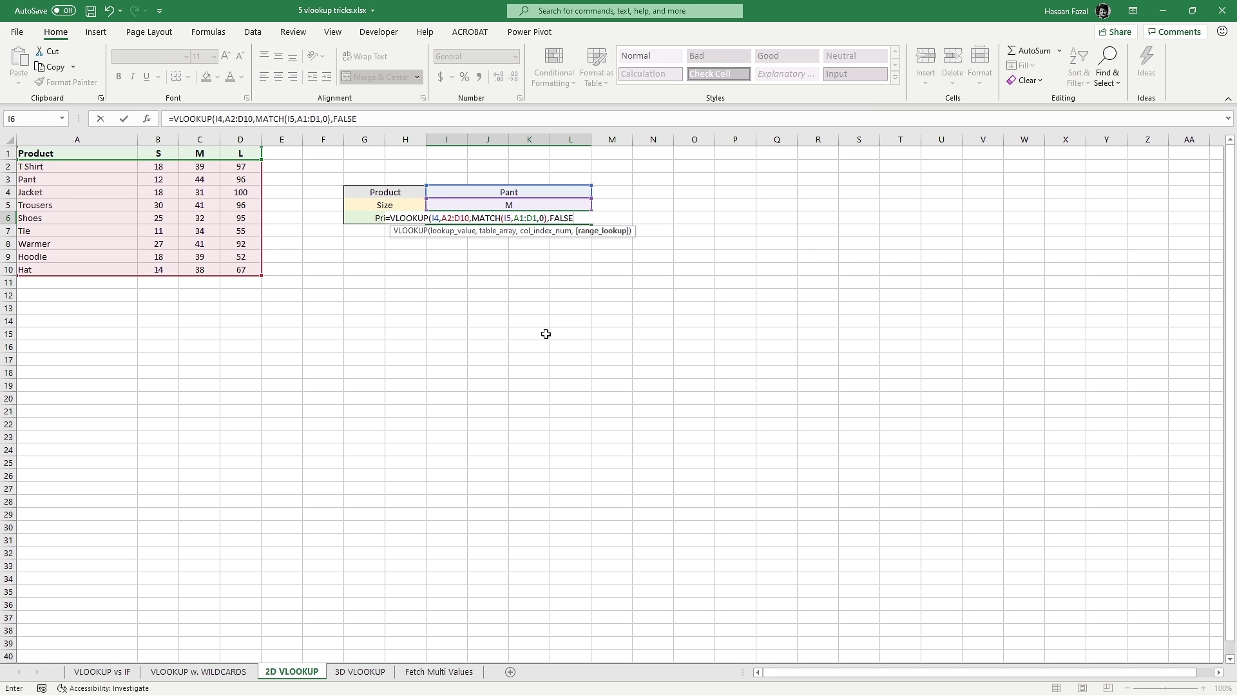
pyautogui.write(')')
pyautogui.press('Return')
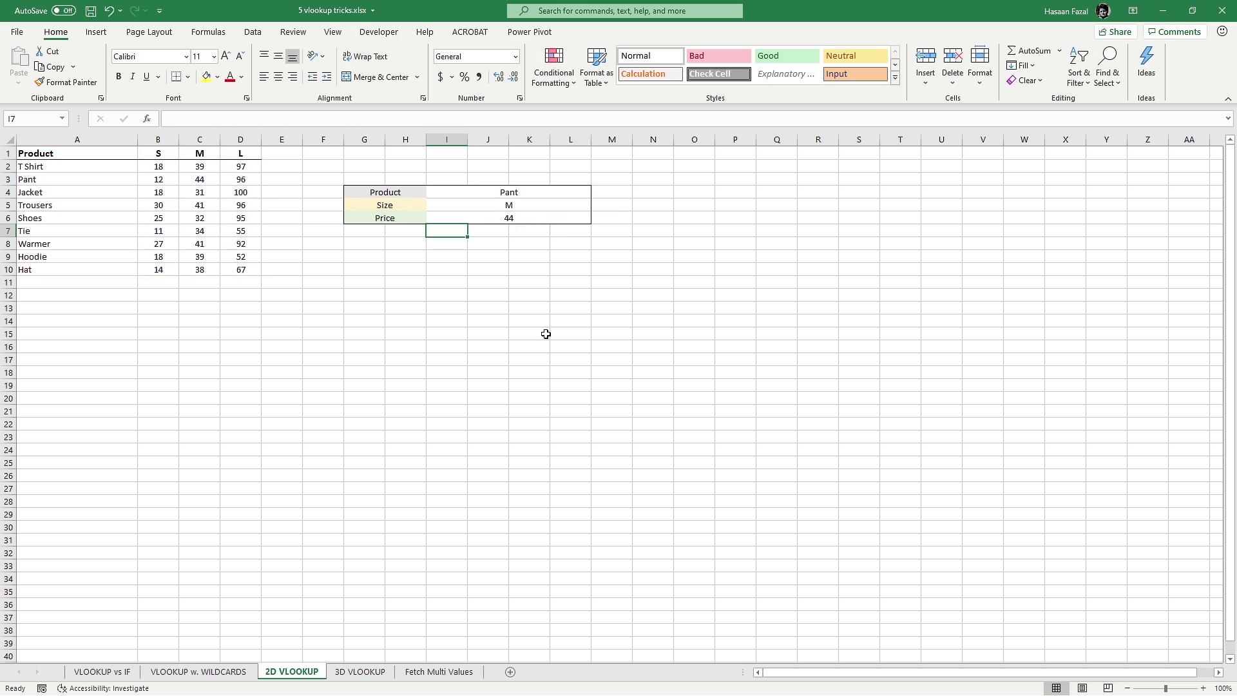
# Verify the Price formula's 44 against Pant's M price in the table
pyautogui.click(512, 218)
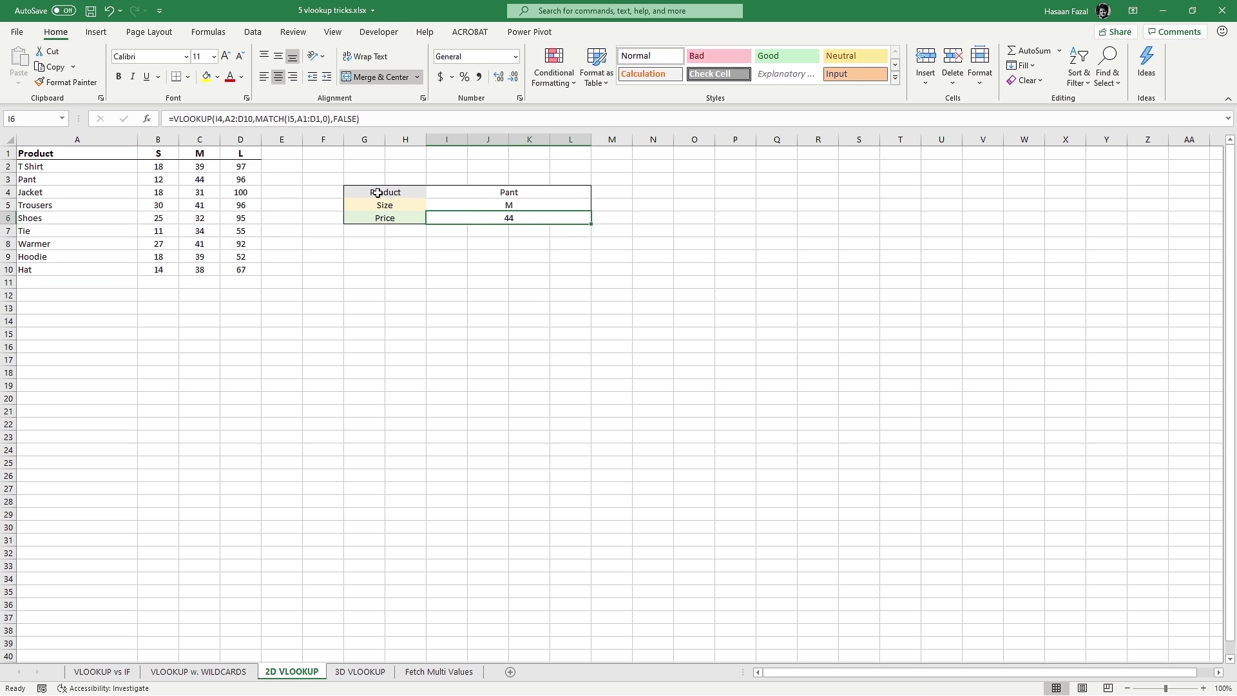
pyautogui.click(84, 183)
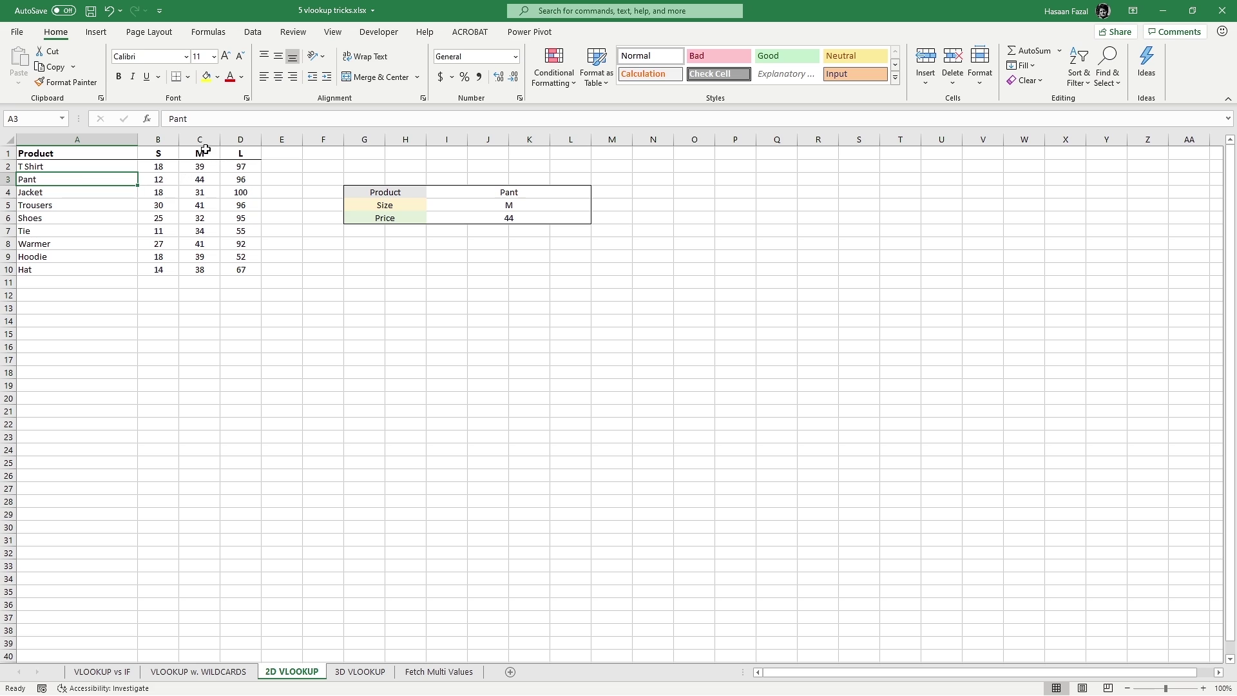
pyautogui.click(203, 183)
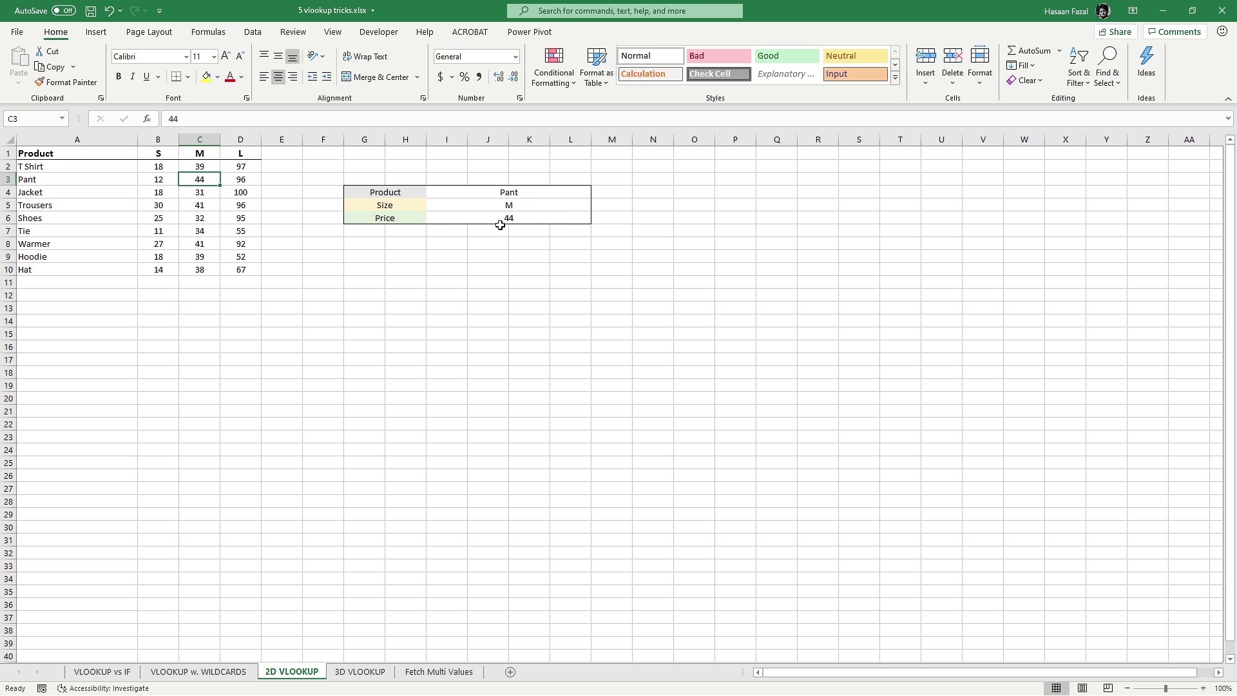
# Change the lookup inputs to product Tie and size L
pyautogui.click(522, 197)
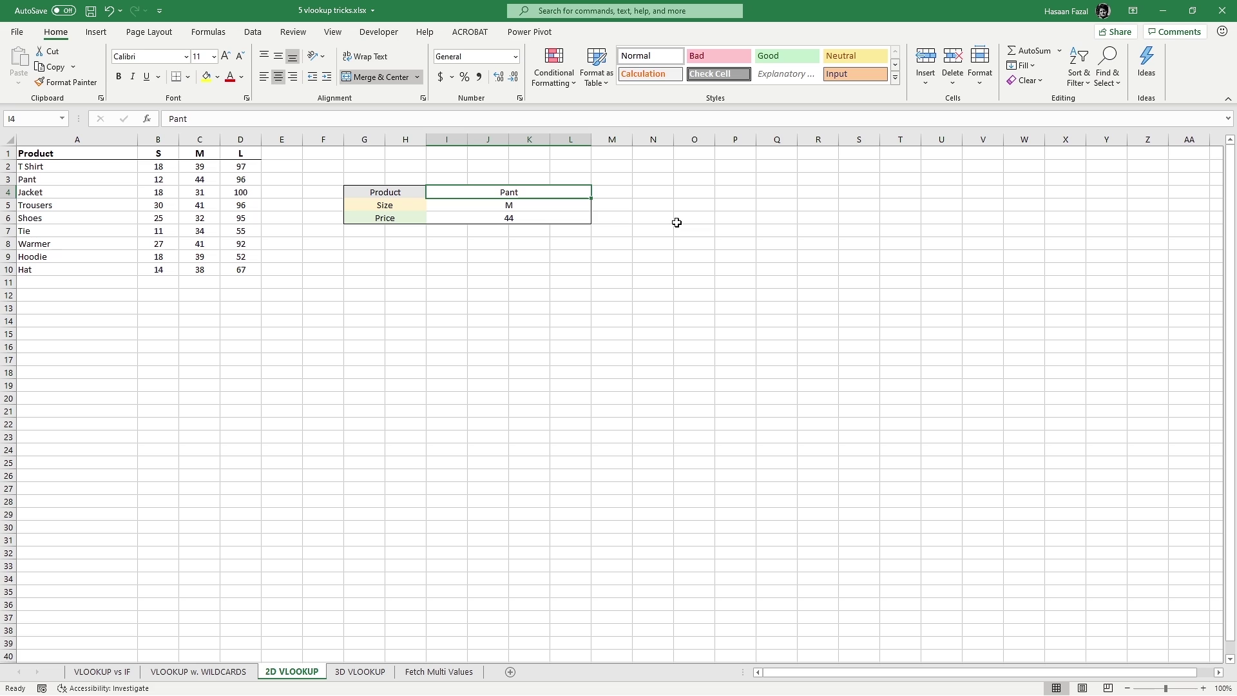
pyautogui.write('Tie')
pyautogui.press('Return')
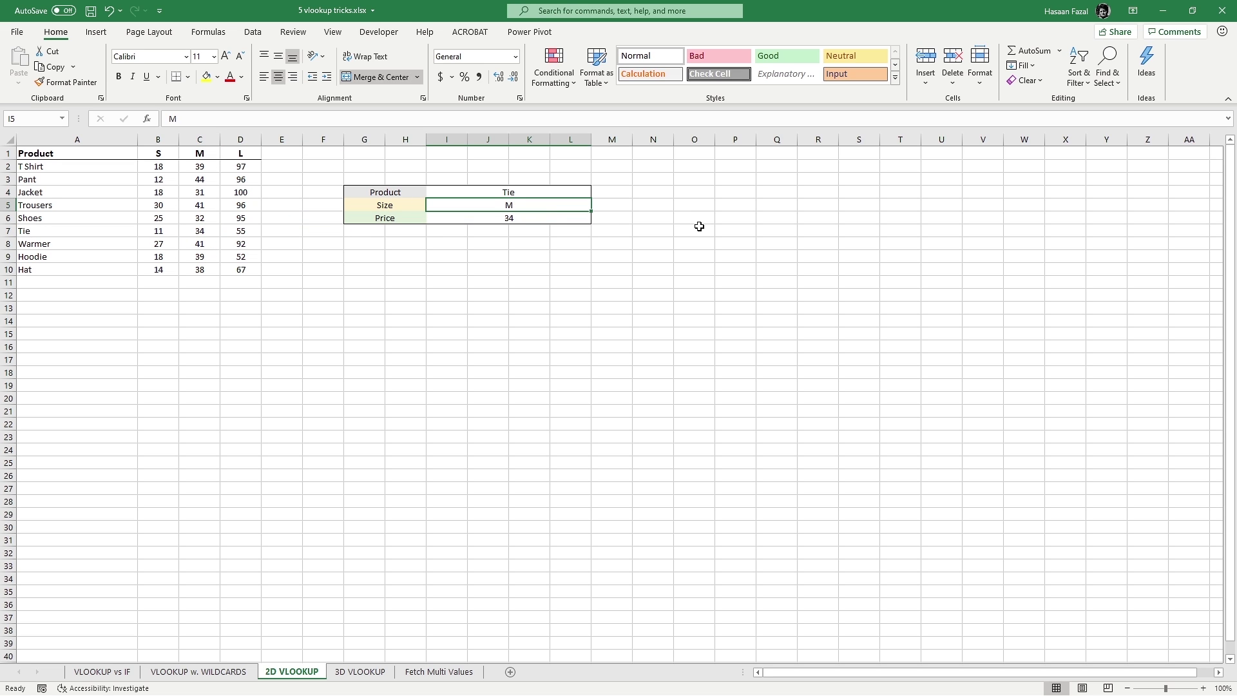
pyautogui.write('L')
pyautogui.press('Return')
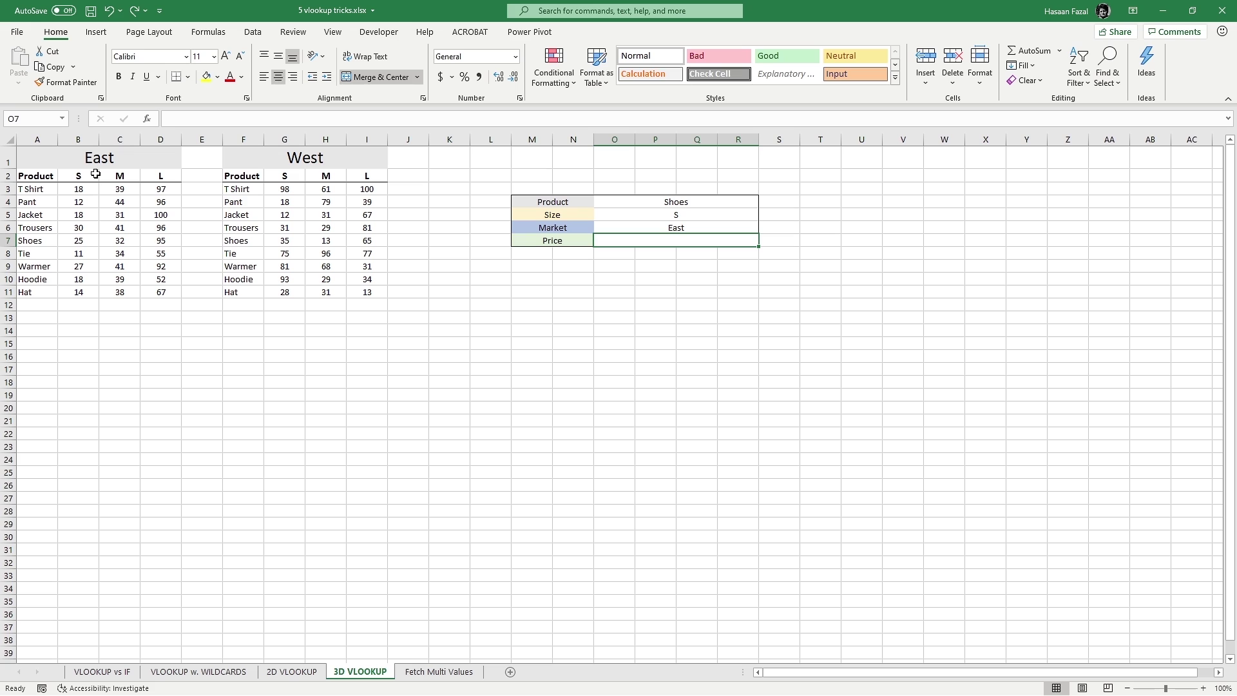
pyautogui.moveTo(28, 181); pyautogui.dragTo(27, 289)
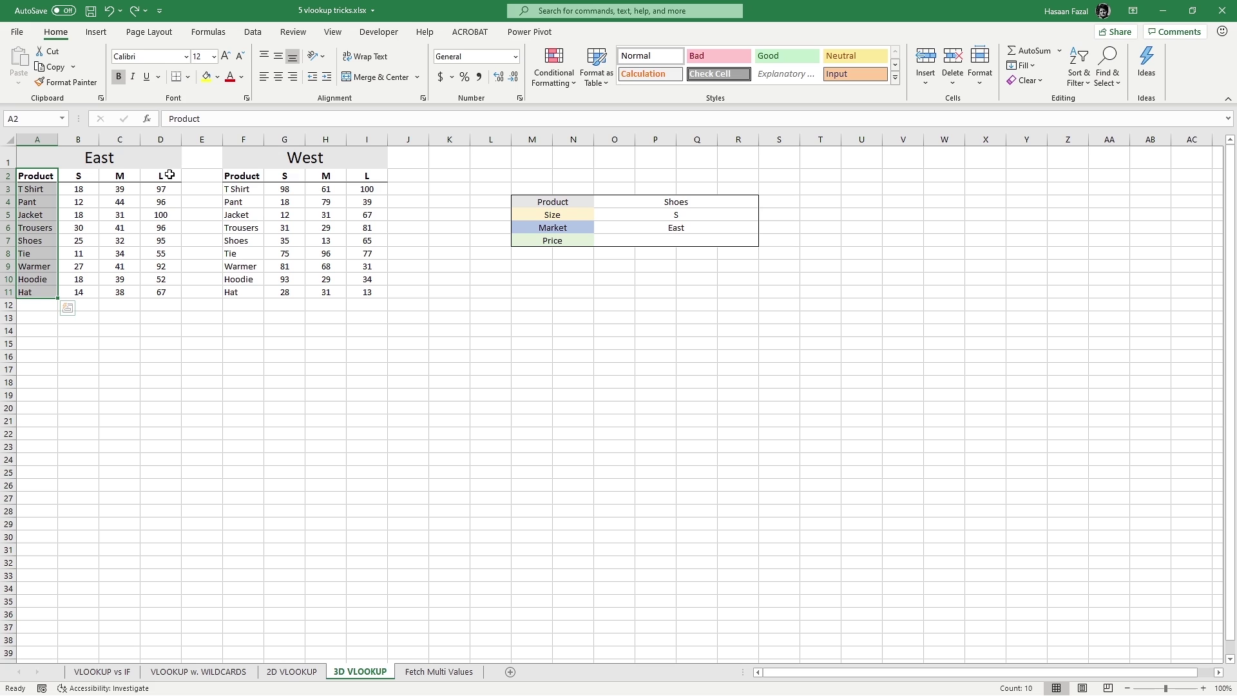
pyautogui.click(679, 235)
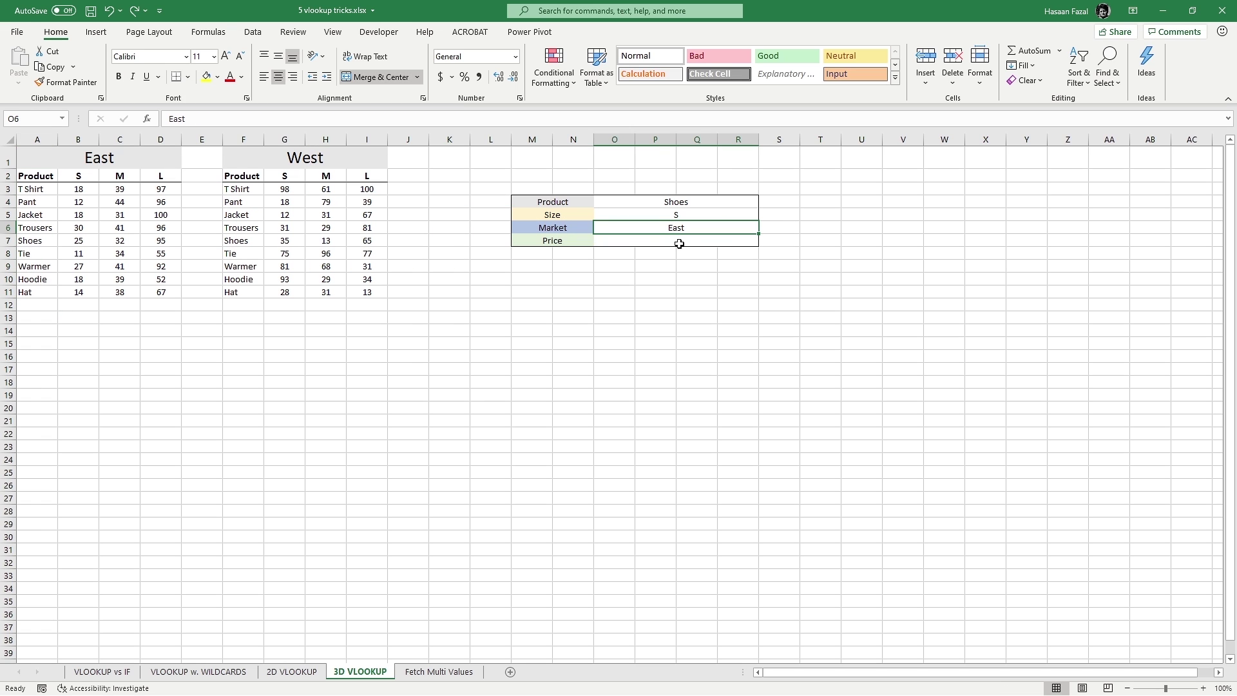
pyautogui.click(676, 242)
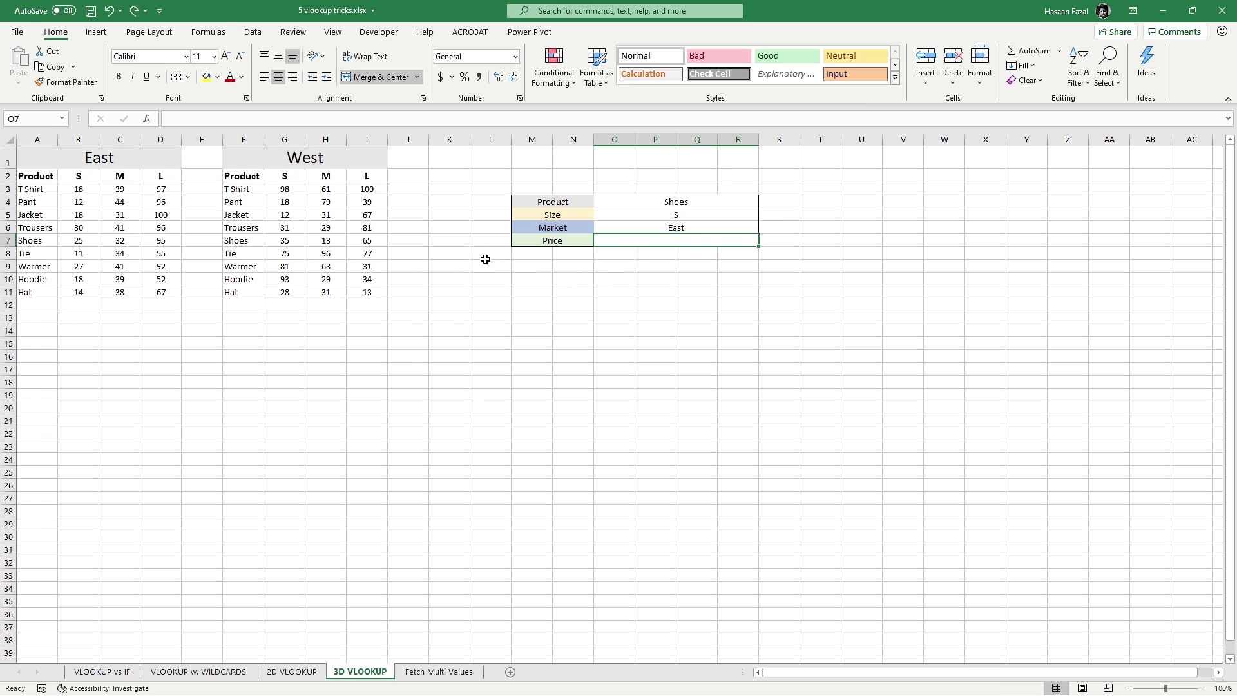
pyautogui.click(674, 199)
pyautogui.click(683, 213)
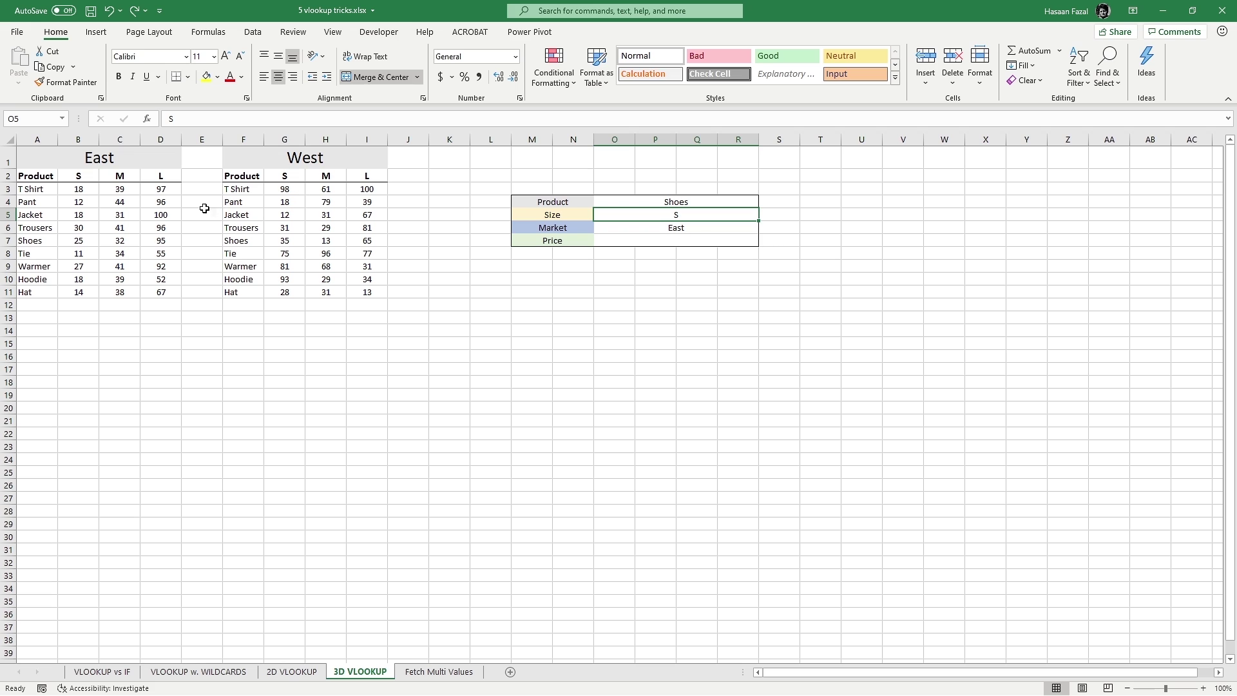
# Name the East price table range east via the Name Box
pyautogui.moveTo(42, 172); pyautogui.dragTo(161, 292)
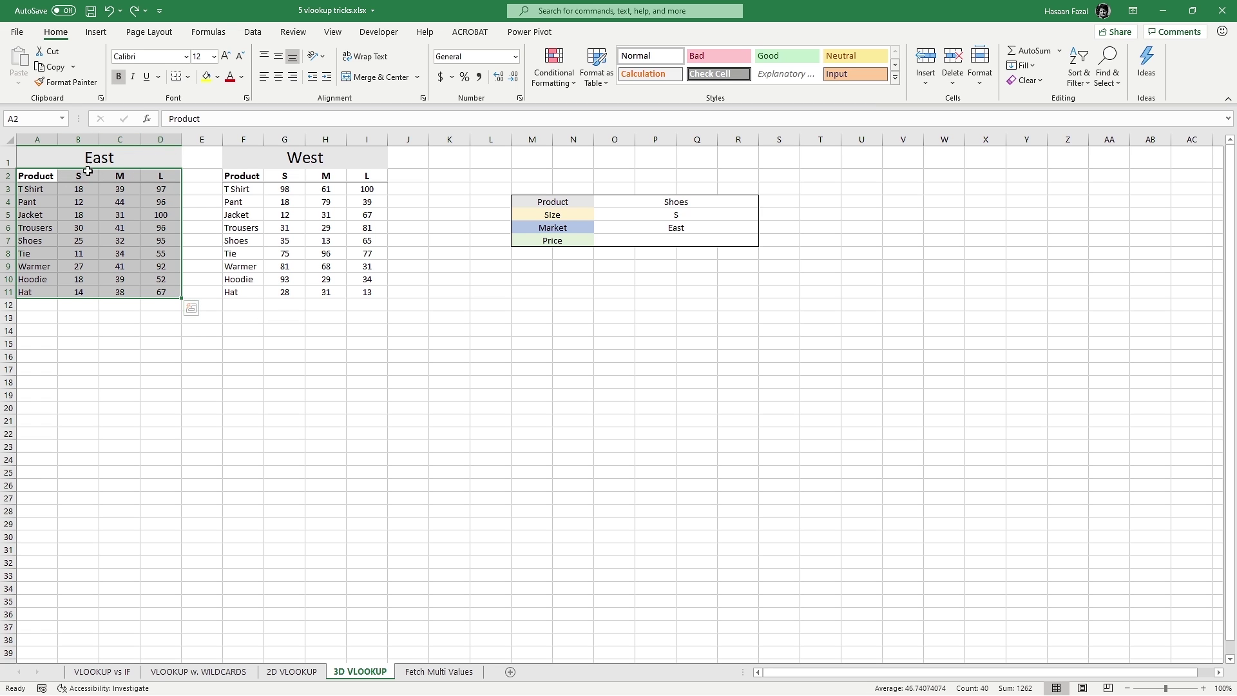
pyautogui.click(44, 121)
pyautogui.write('east')
pyautogui.press('Return')
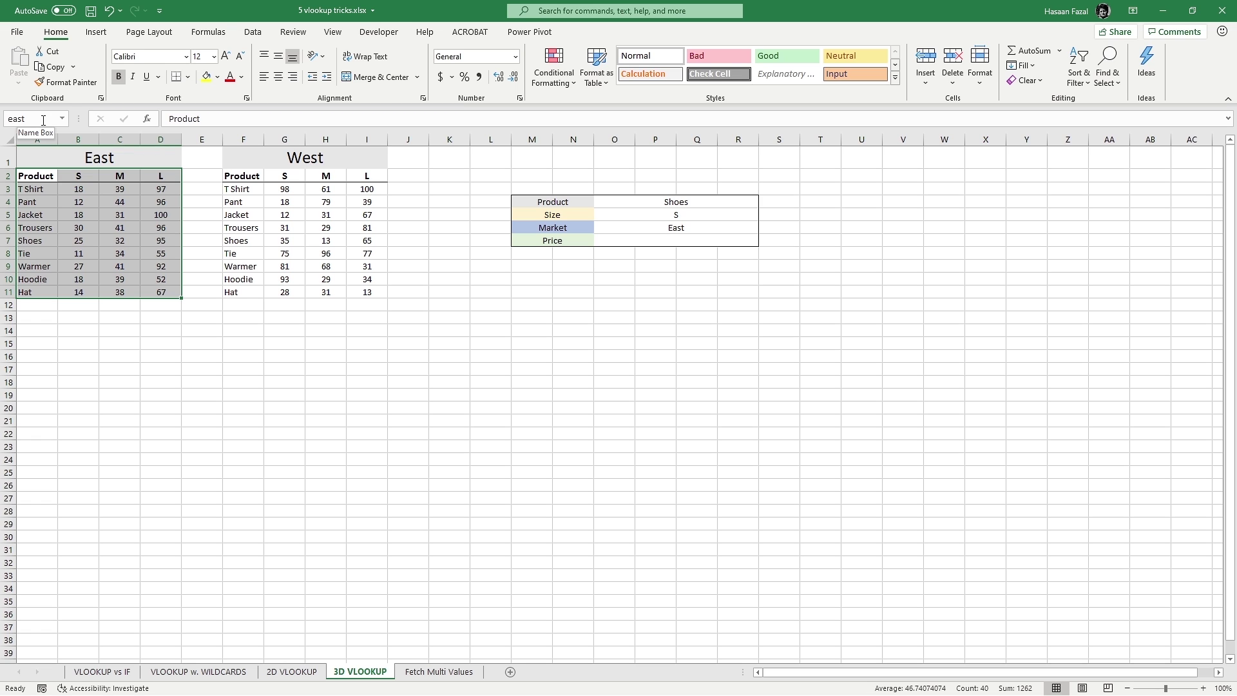
# Name the West price table range west and recheck both named ranges
pyautogui.moveTo(250, 176); pyautogui.dragTo(359, 293)
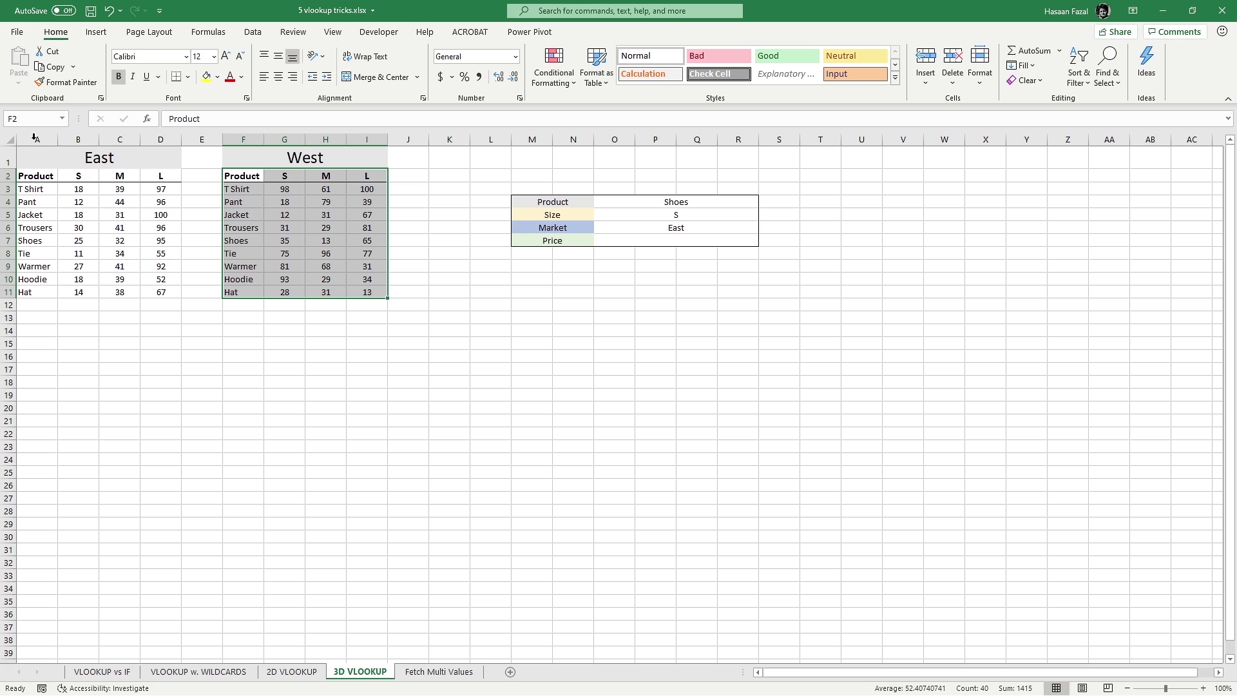
pyautogui.click(32, 118)
pyautogui.write('west')
pyautogui.press('Return')
pyautogui.moveTo(36, 181); pyautogui.dragTo(154, 296)
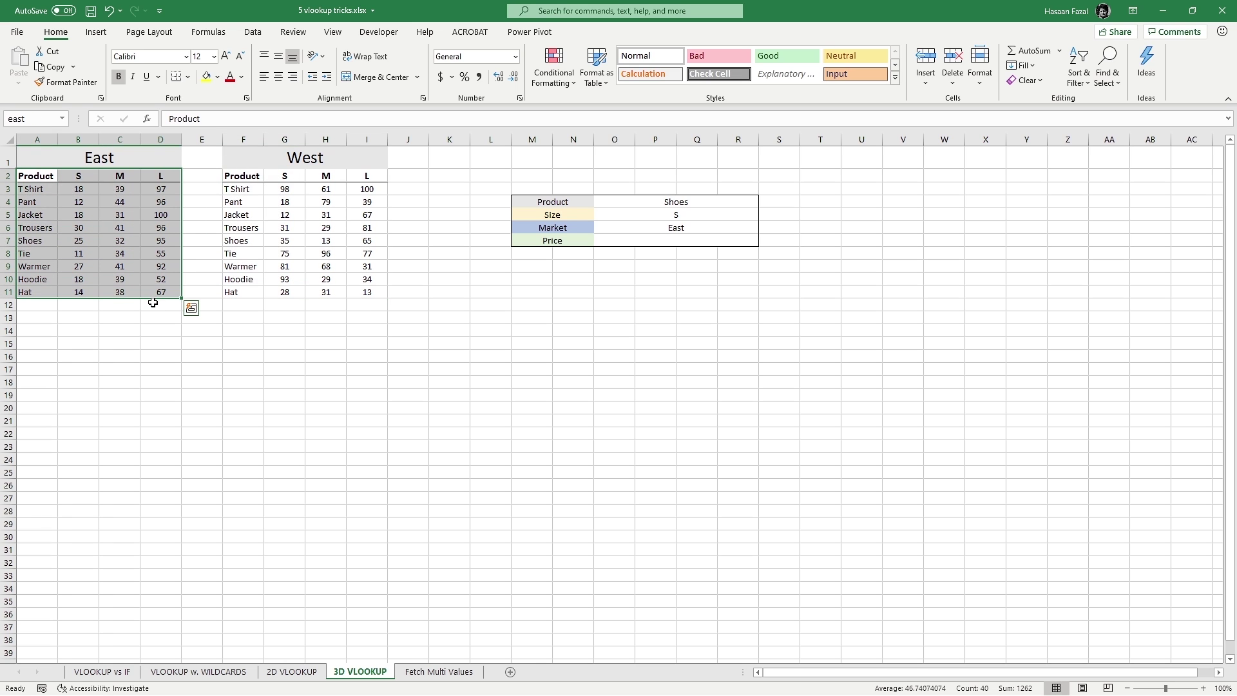
pyautogui.moveTo(242, 180); pyautogui.dragTo(366, 292)
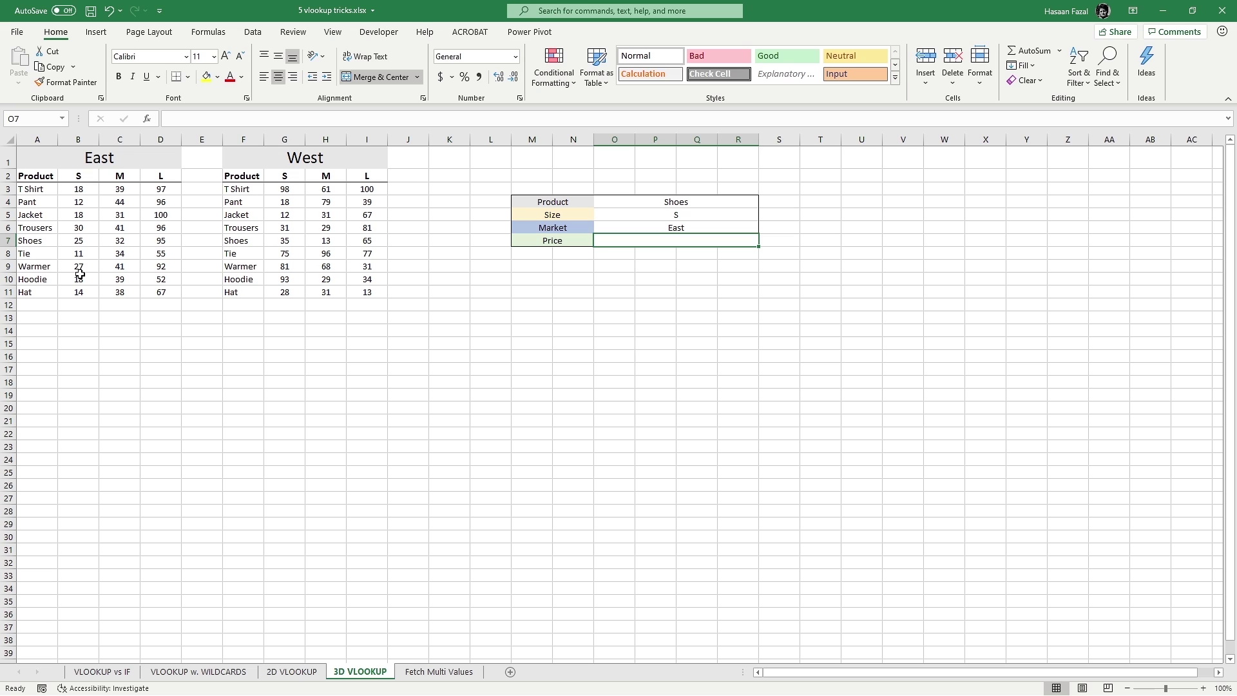
# Type =VLOOKUP(O4,INDIRECT( in O7, using the Shoes product as lookup value
pyautogui.write('=VLOOKUP(')
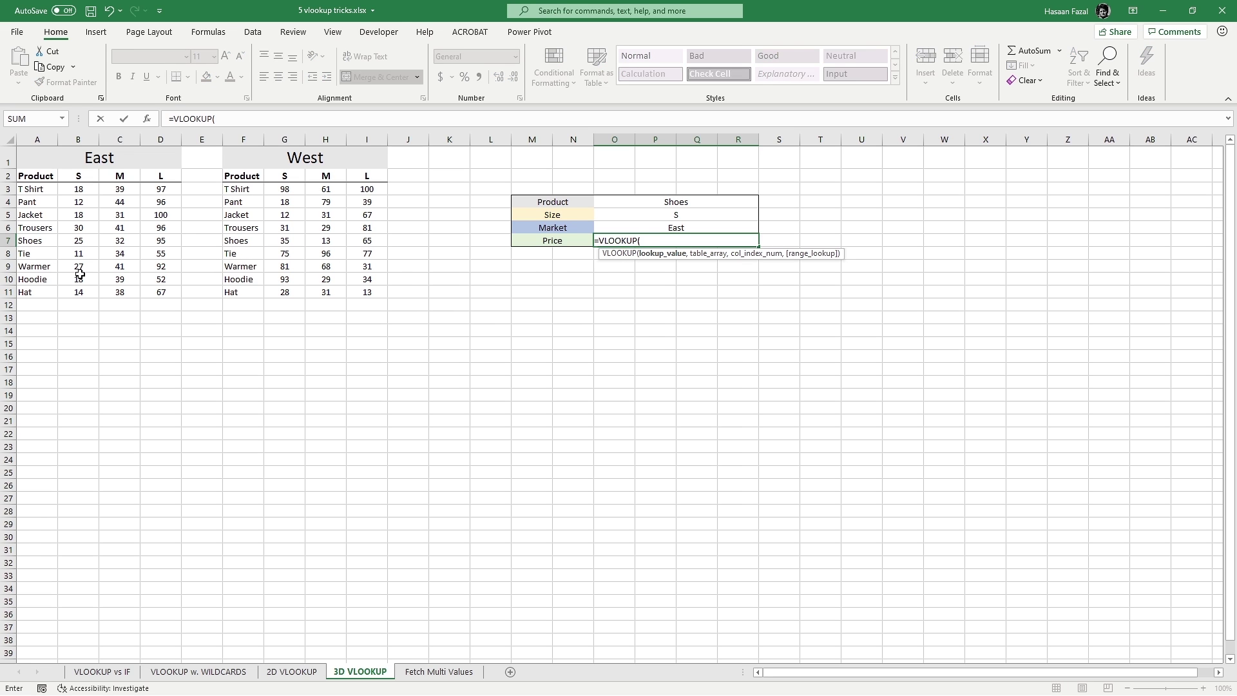
pyautogui.press('Up')
pyautogui.press('Up')
pyautogui.press('Up')
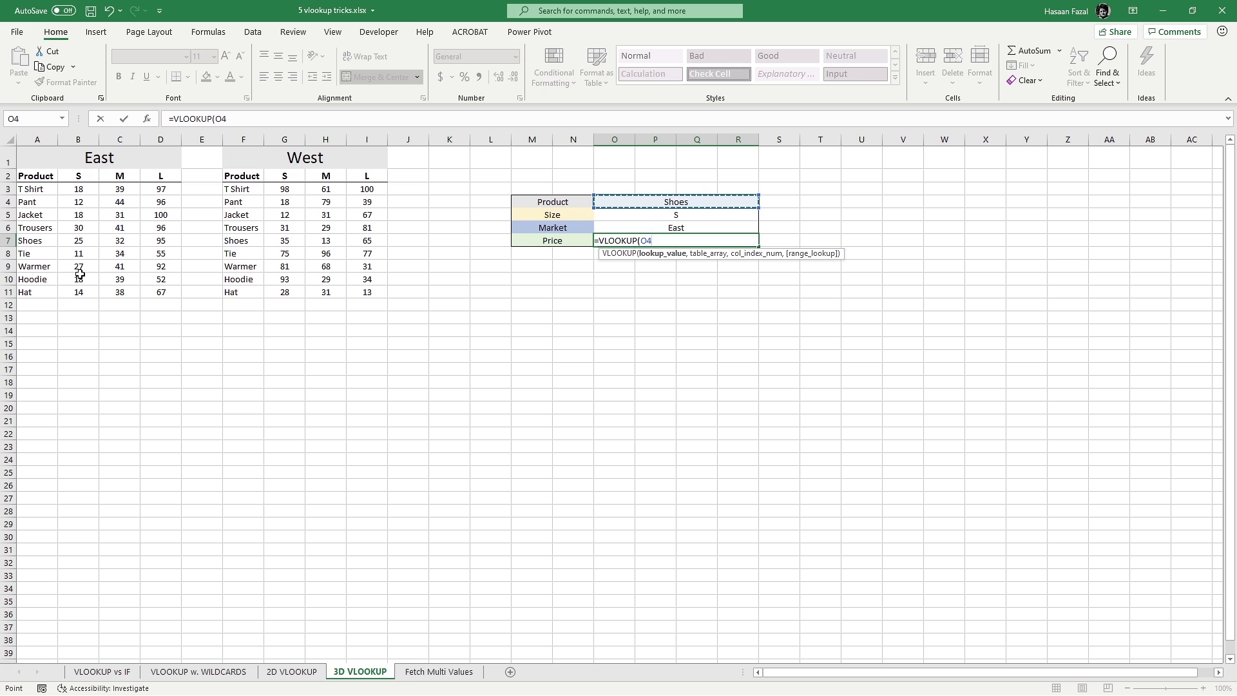
pyautogui.write(',')
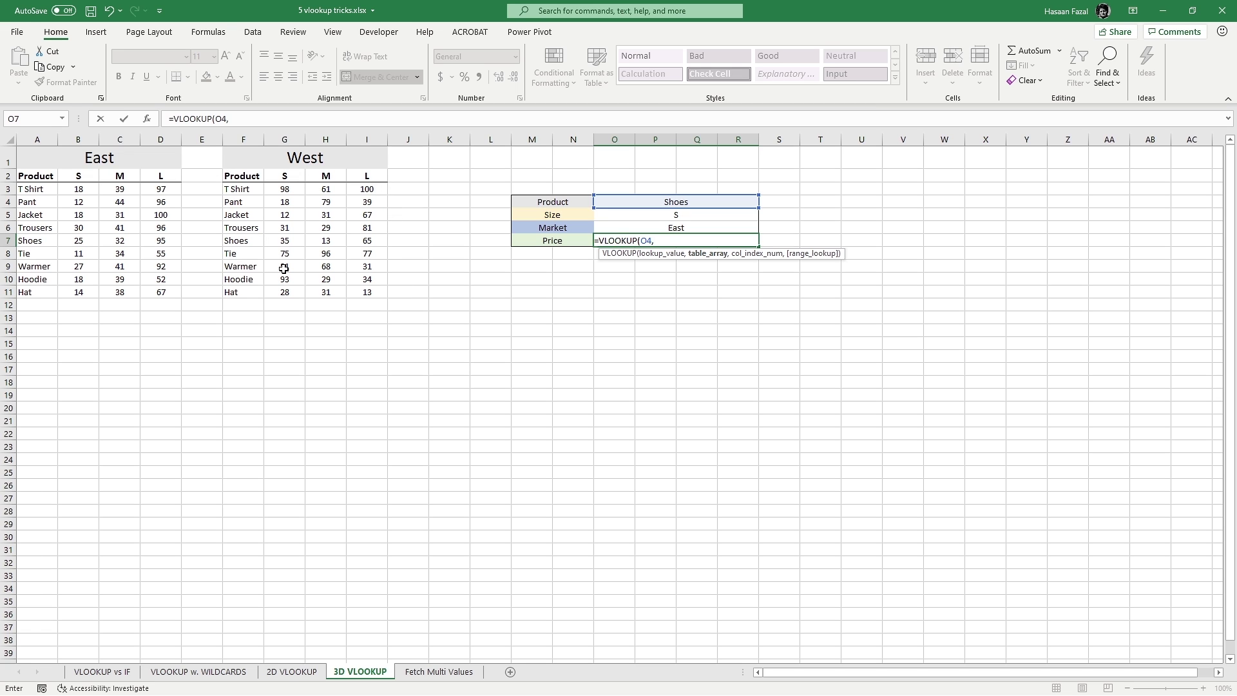
pyautogui.write('INDIRECT(')
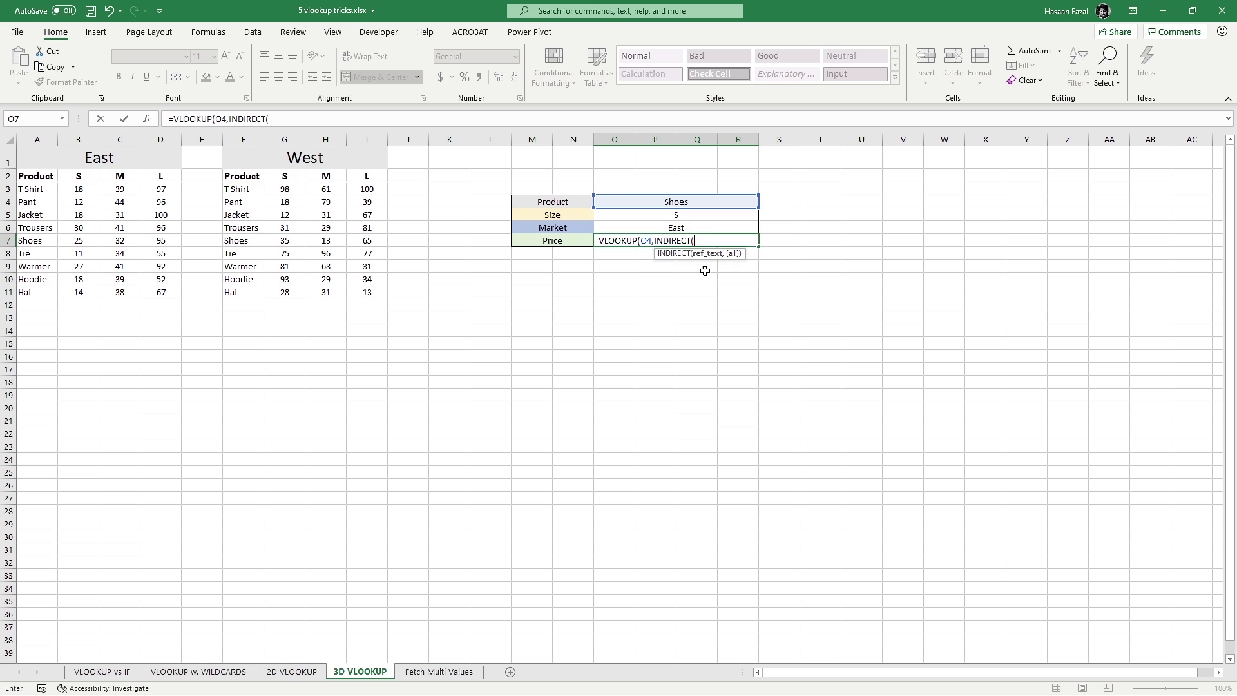
# Point INDIRECT at the Market cell O6, then start a MATCH for the column number
pyautogui.press('Up')
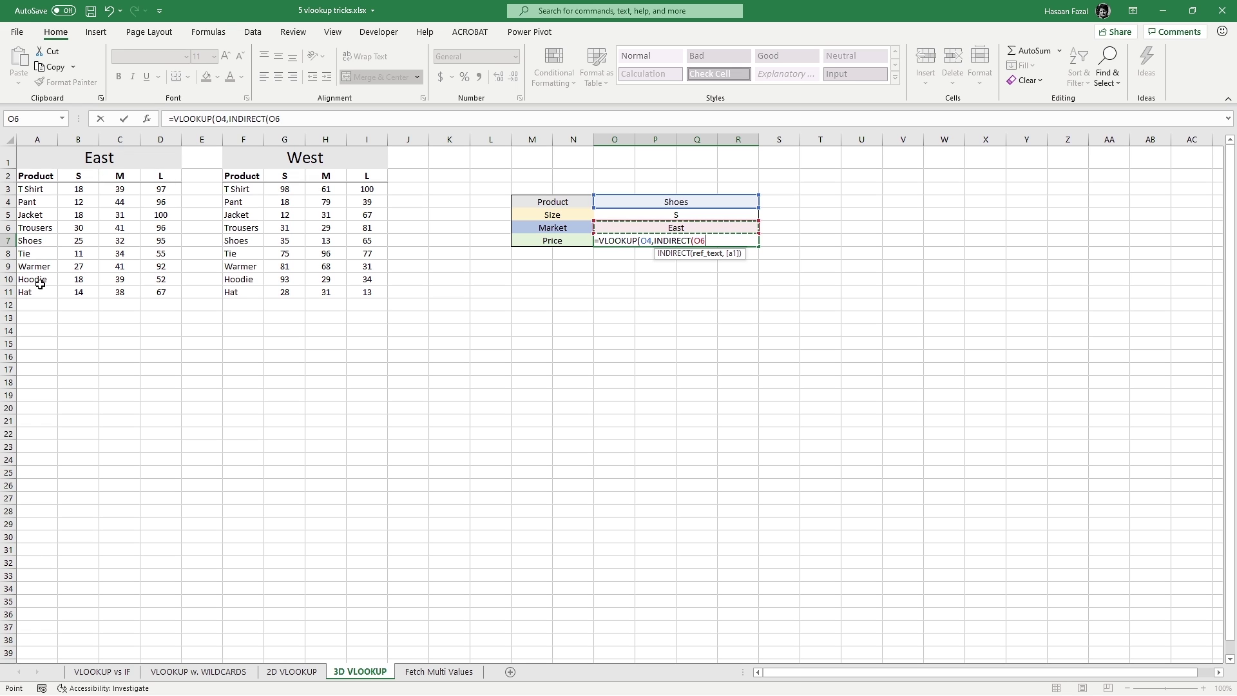
pyautogui.write('),')
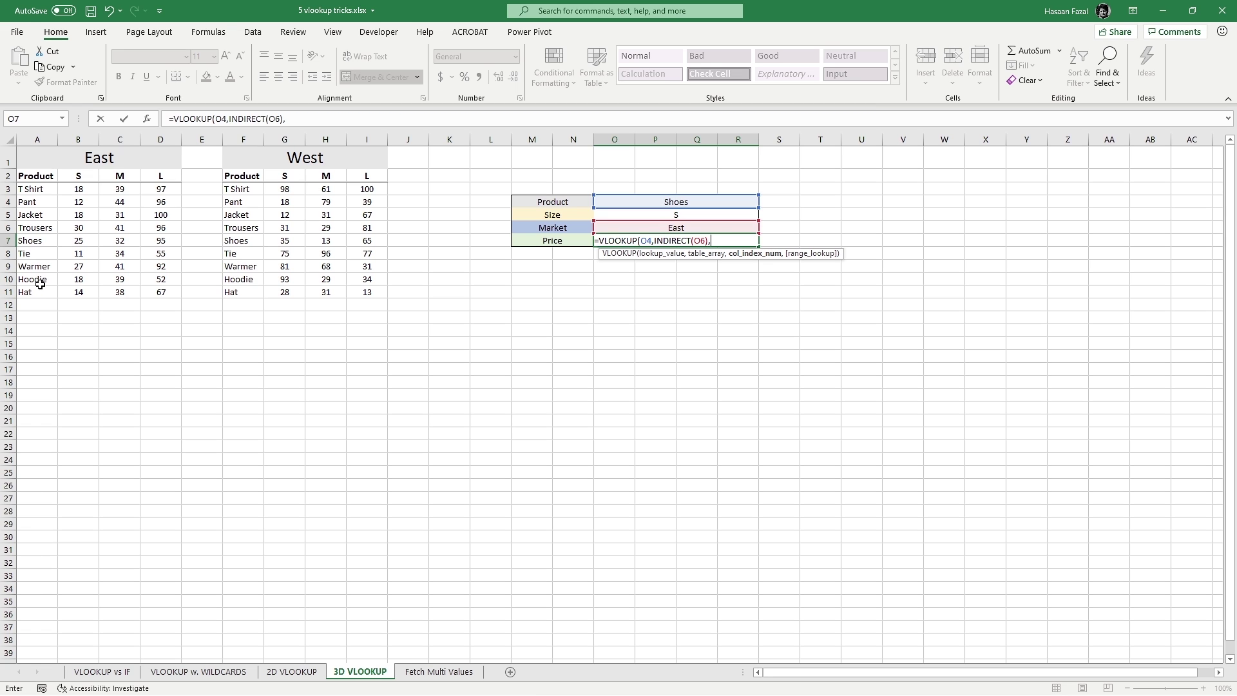
pyautogui.write('match')
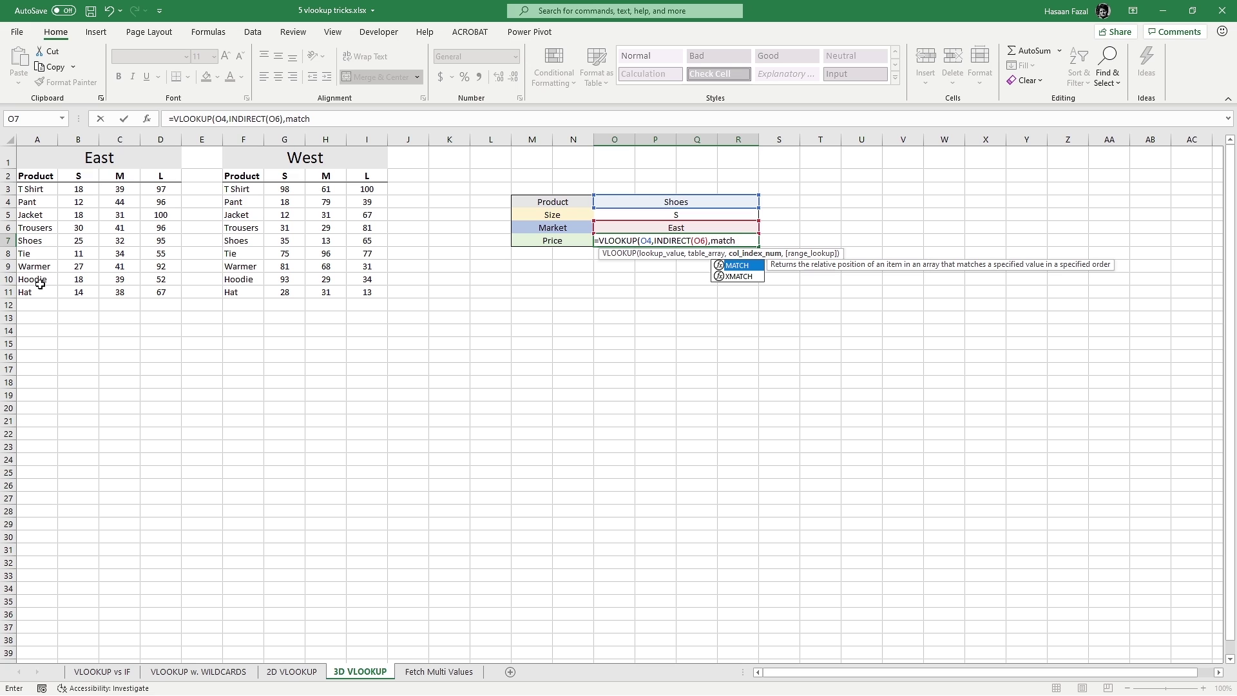
# Finish O7 with MATCH(O5,A2:D2,0) and FALSE, returning 25 for Shoes, size S, East
pyautogui.press('Tab')
pyautogui.press('Up')
pyautogui.press('Up')
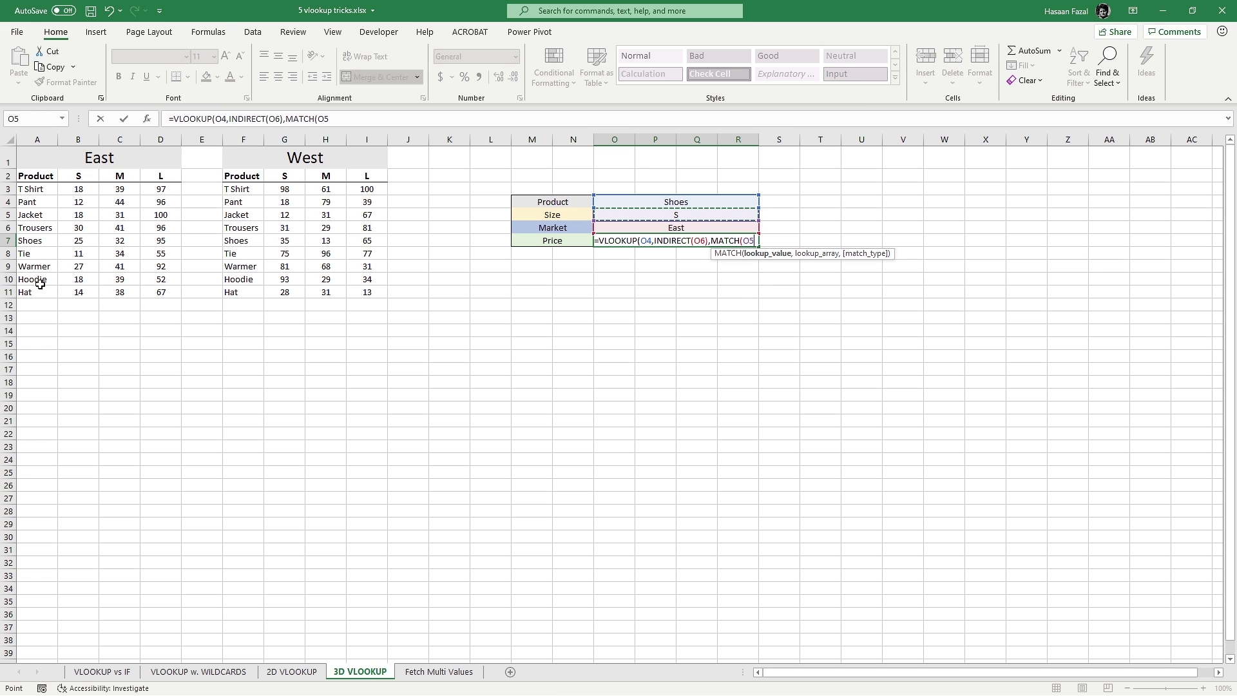
pyautogui.write(',')
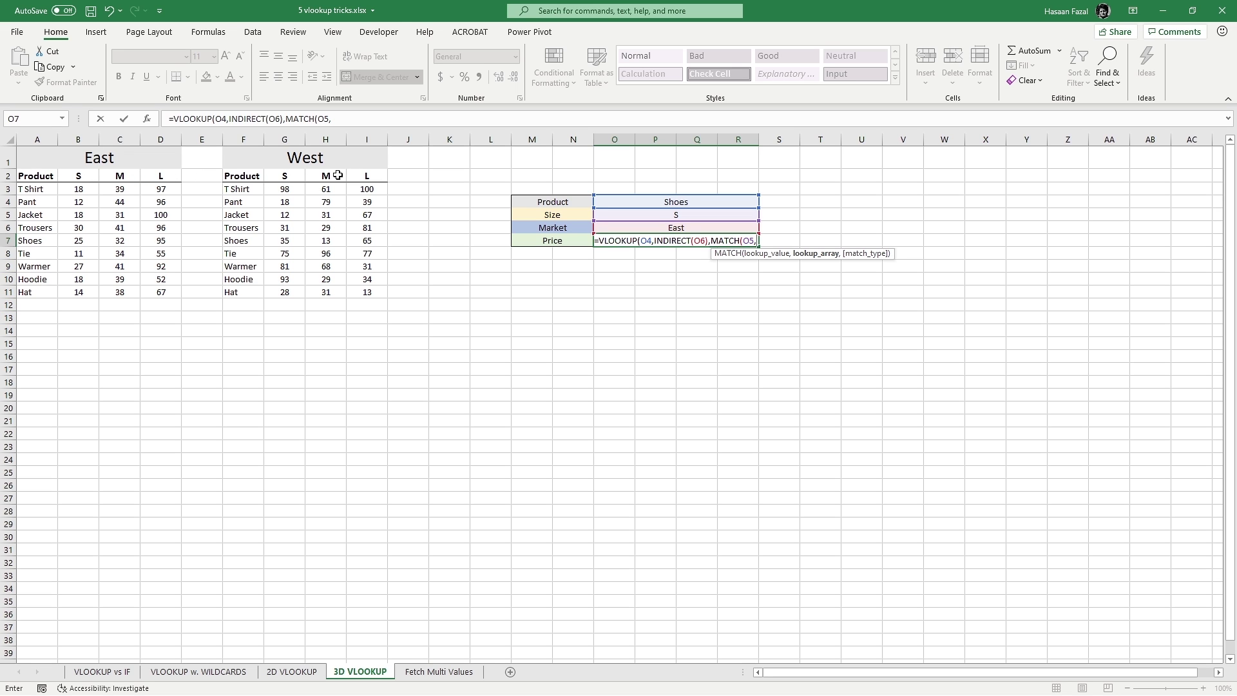
pyautogui.moveTo(45, 176); pyautogui.dragTo(153, 177)
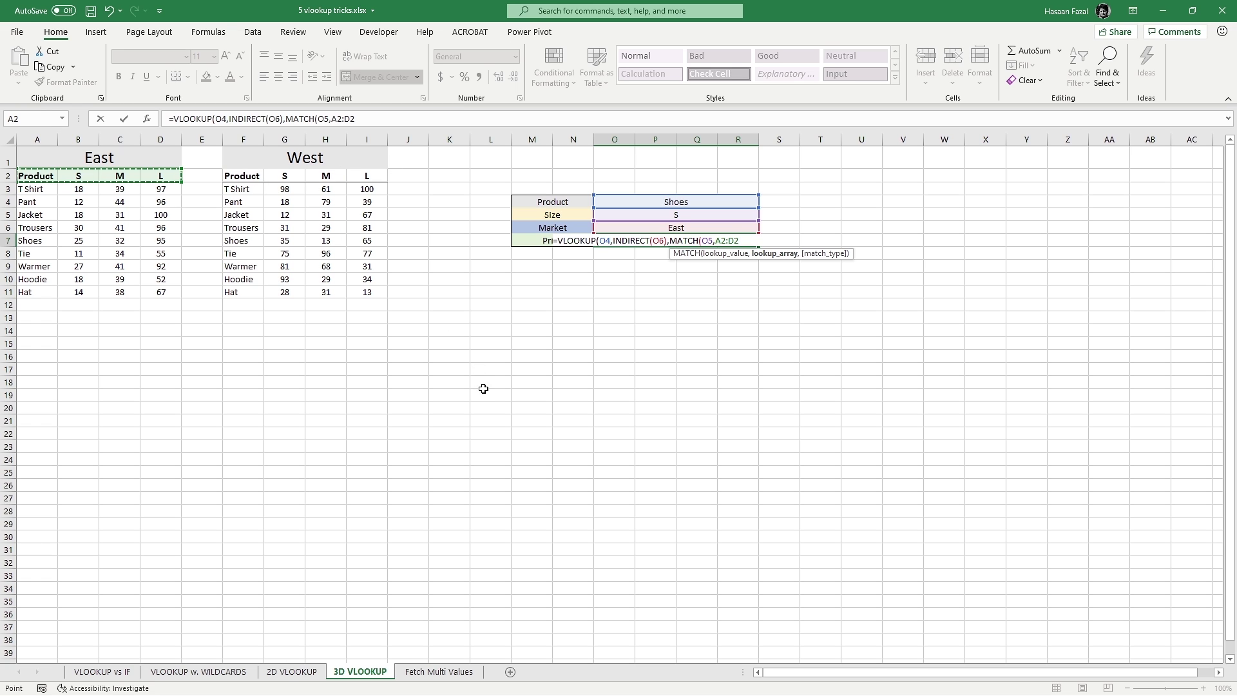
pyautogui.write(',')
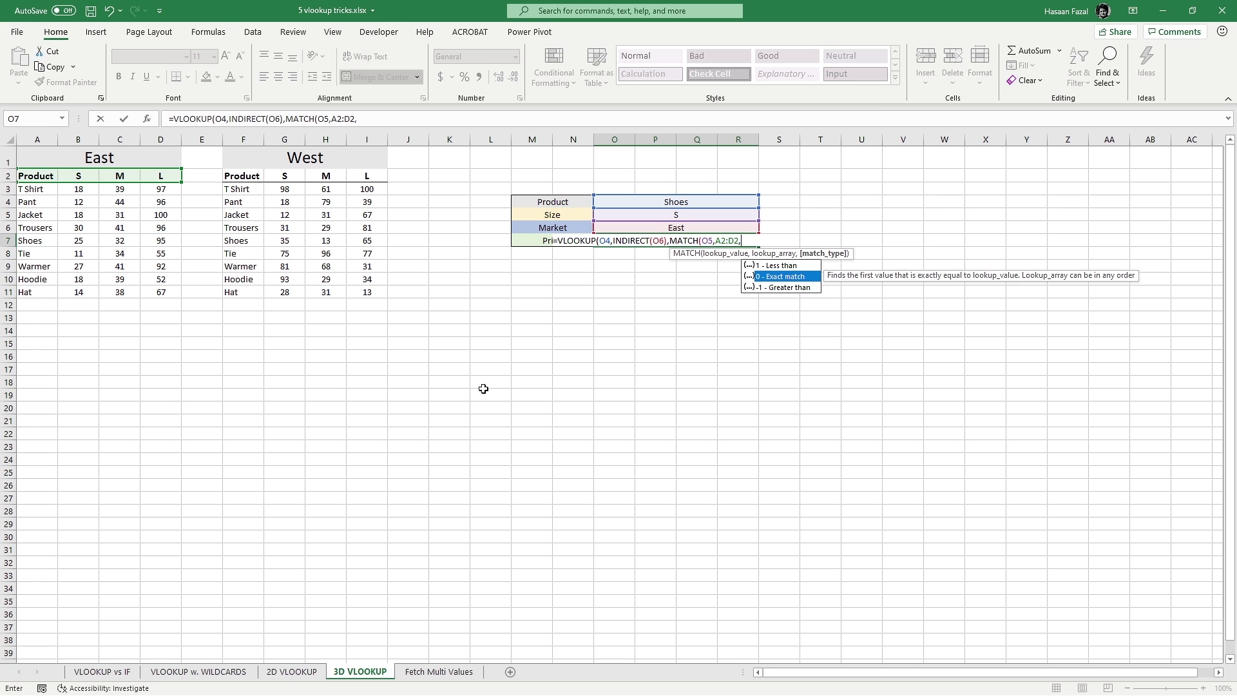
pyautogui.write('0')
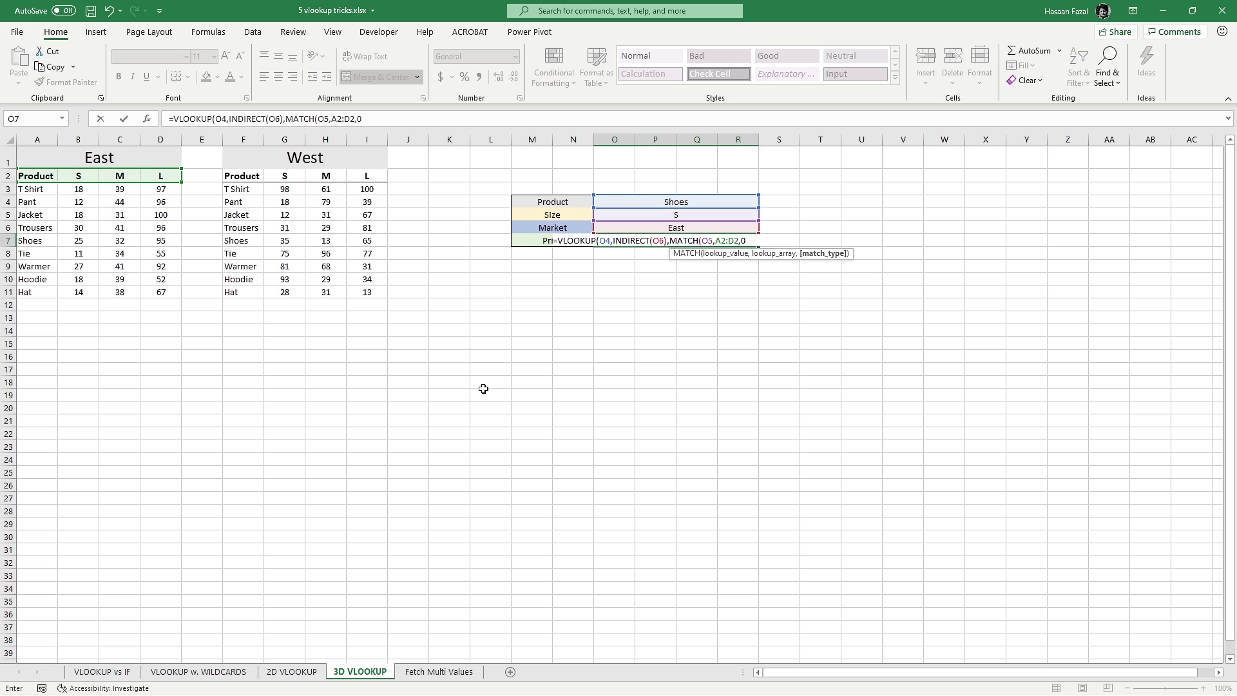
pyautogui.write(')')
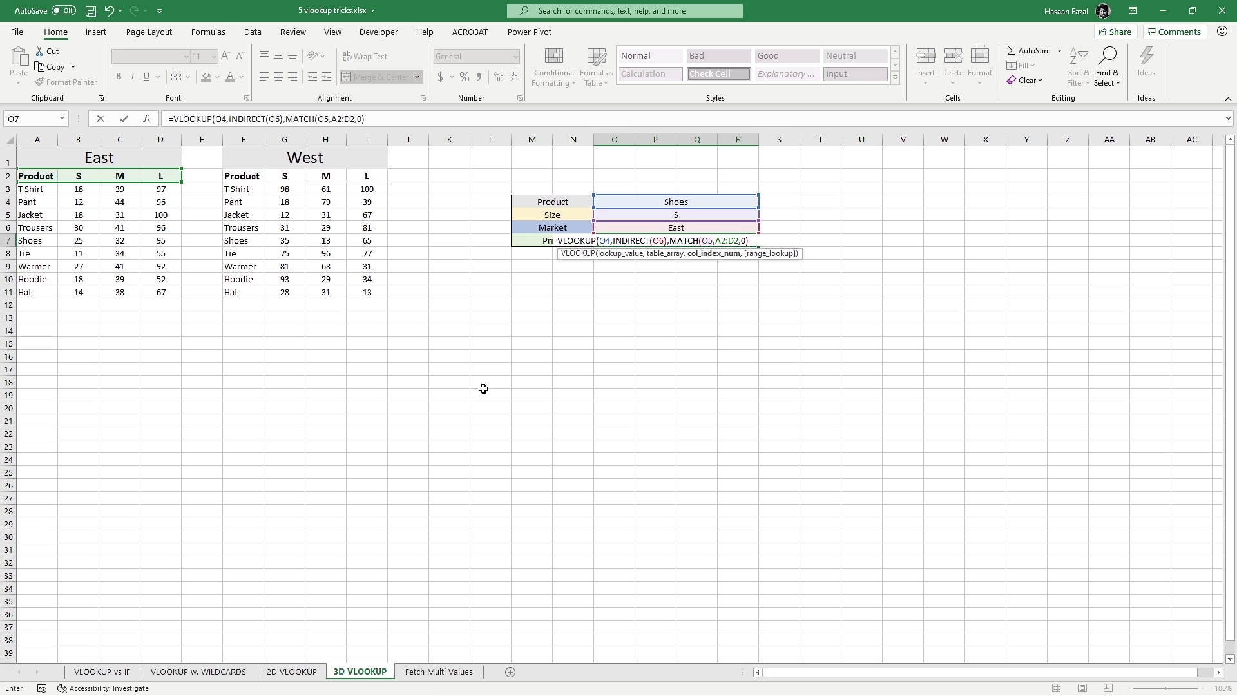
pyautogui.write(',')
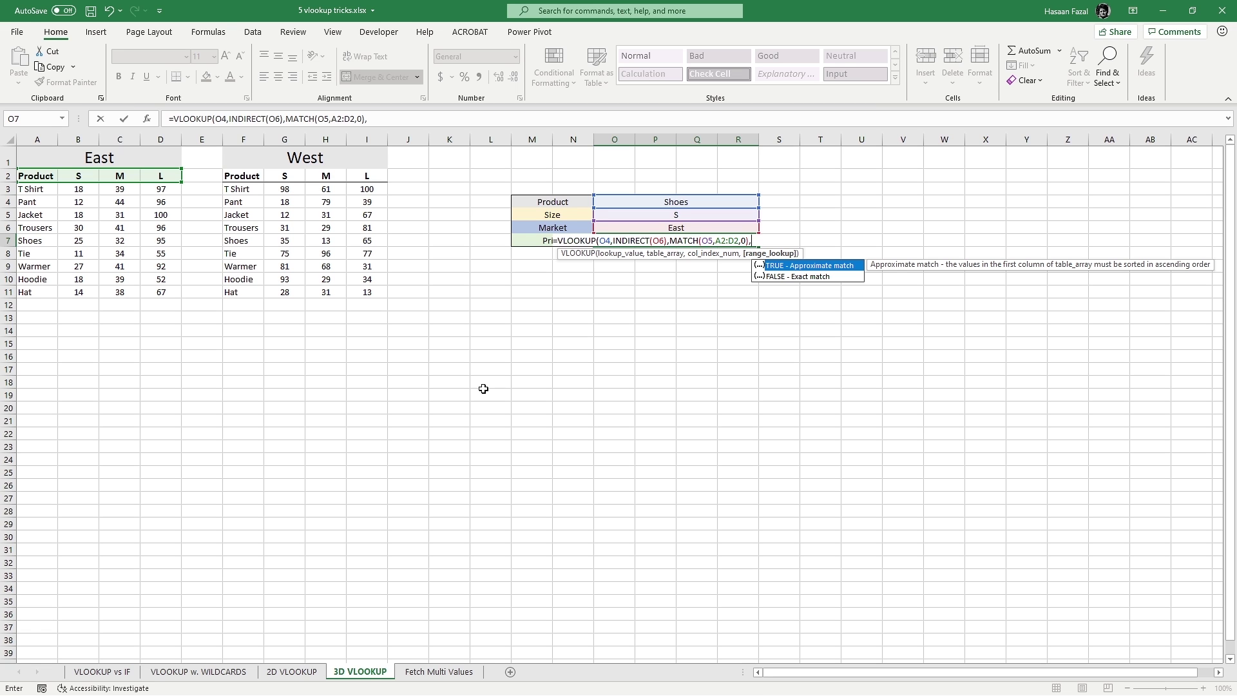
pyautogui.press('Down')
pyautogui.press('Tab')
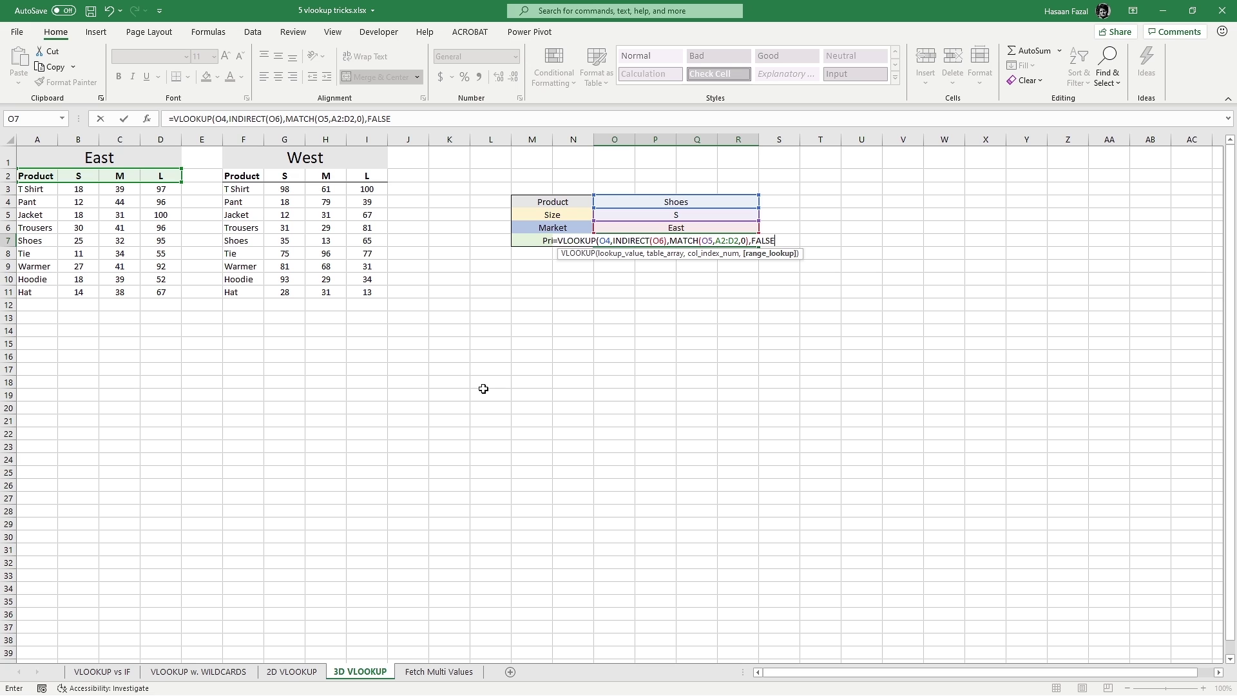
pyautogui.write(')')
pyautogui.press('Return')
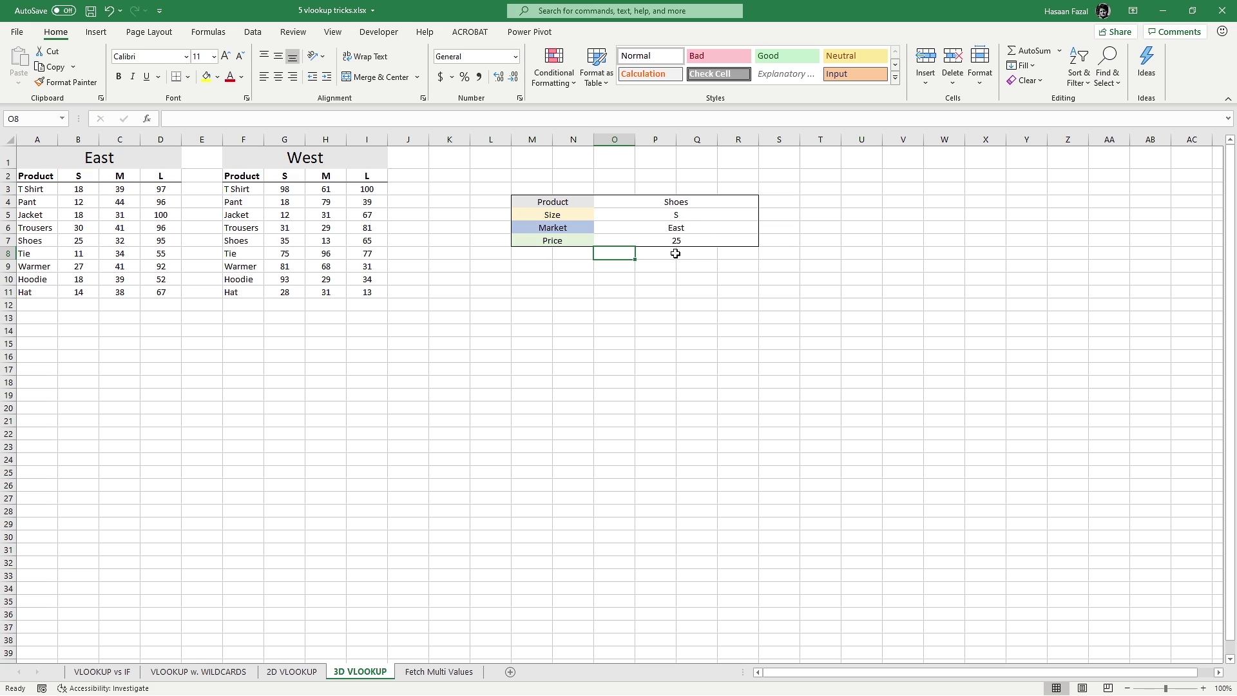
# Verify the Shoes, S, East inputs against the East table's Shoes S value of 25
pyautogui.click(693, 201)
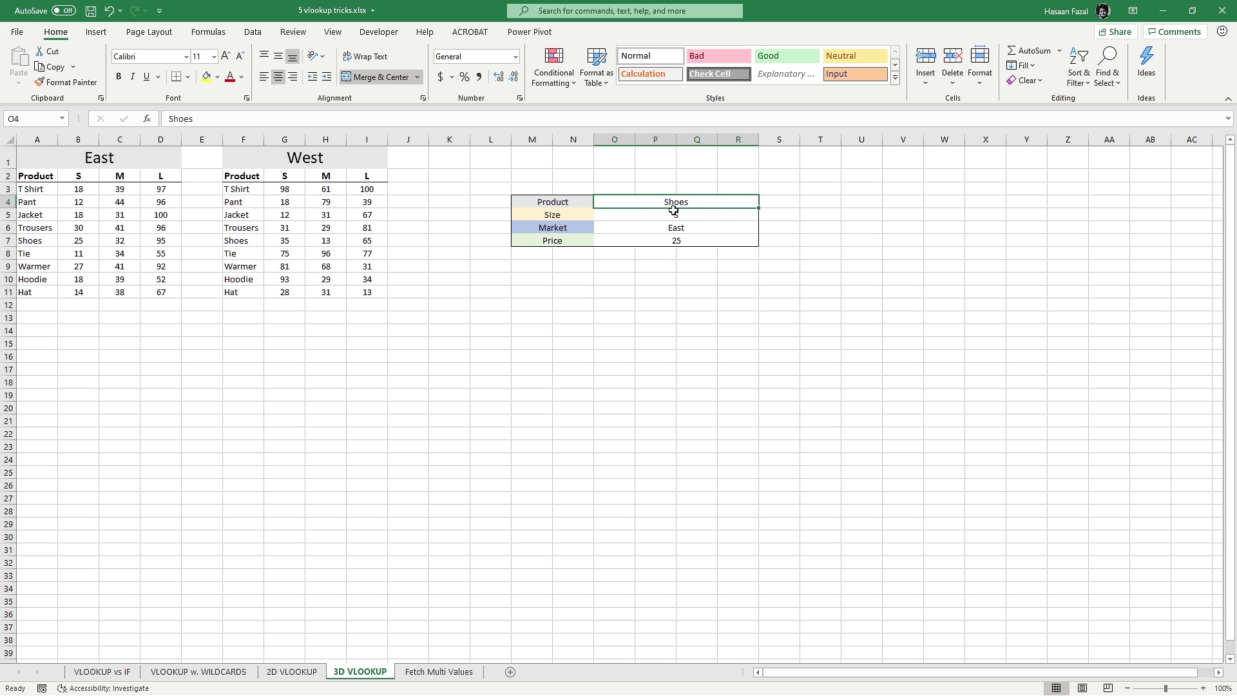
pyautogui.click(674, 213)
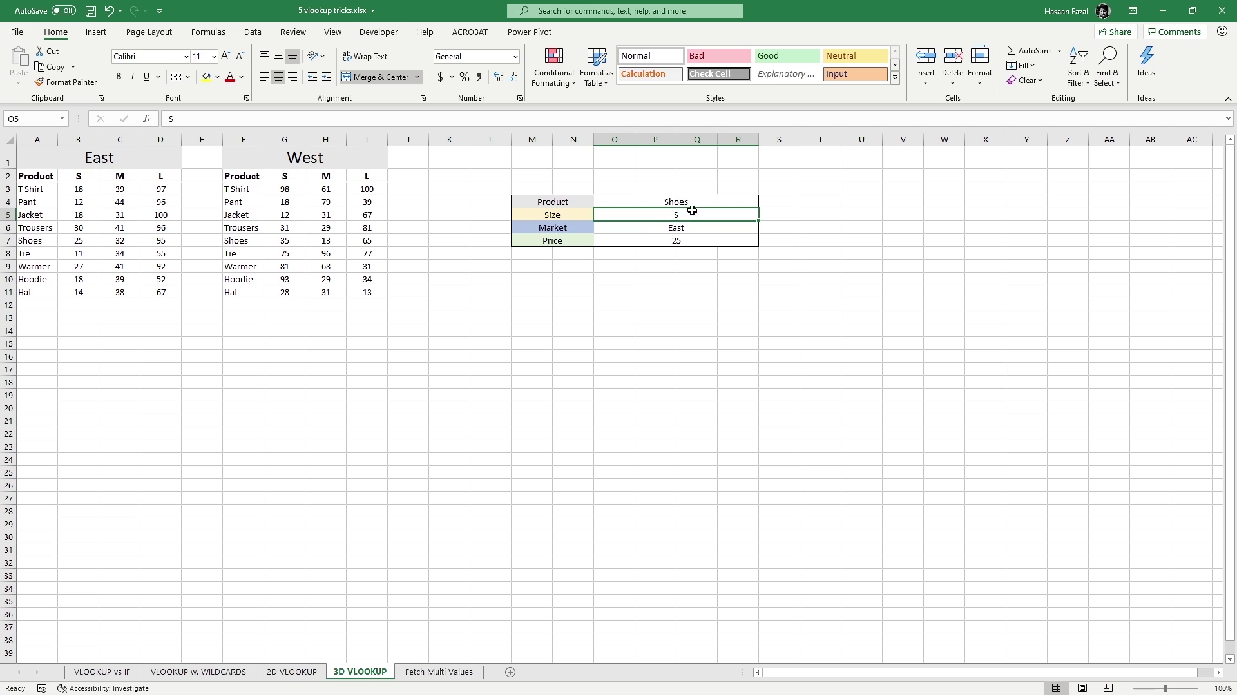
pyautogui.click(679, 230)
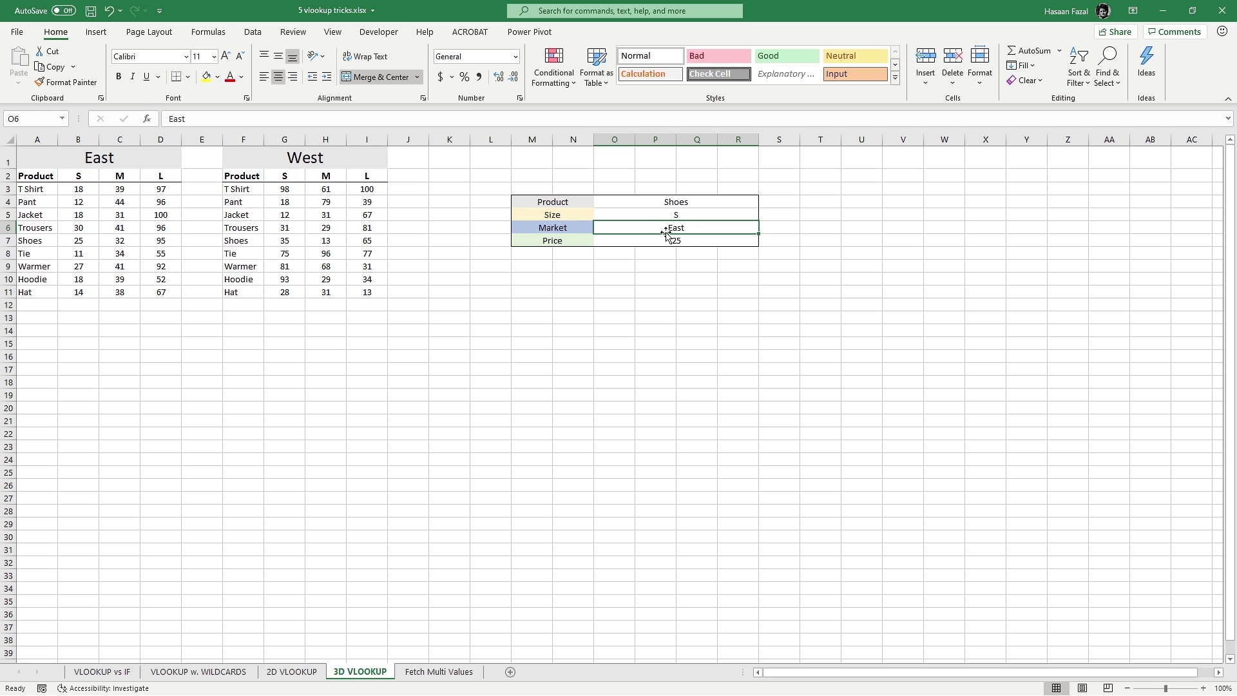
pyautogui.click(123, 167)
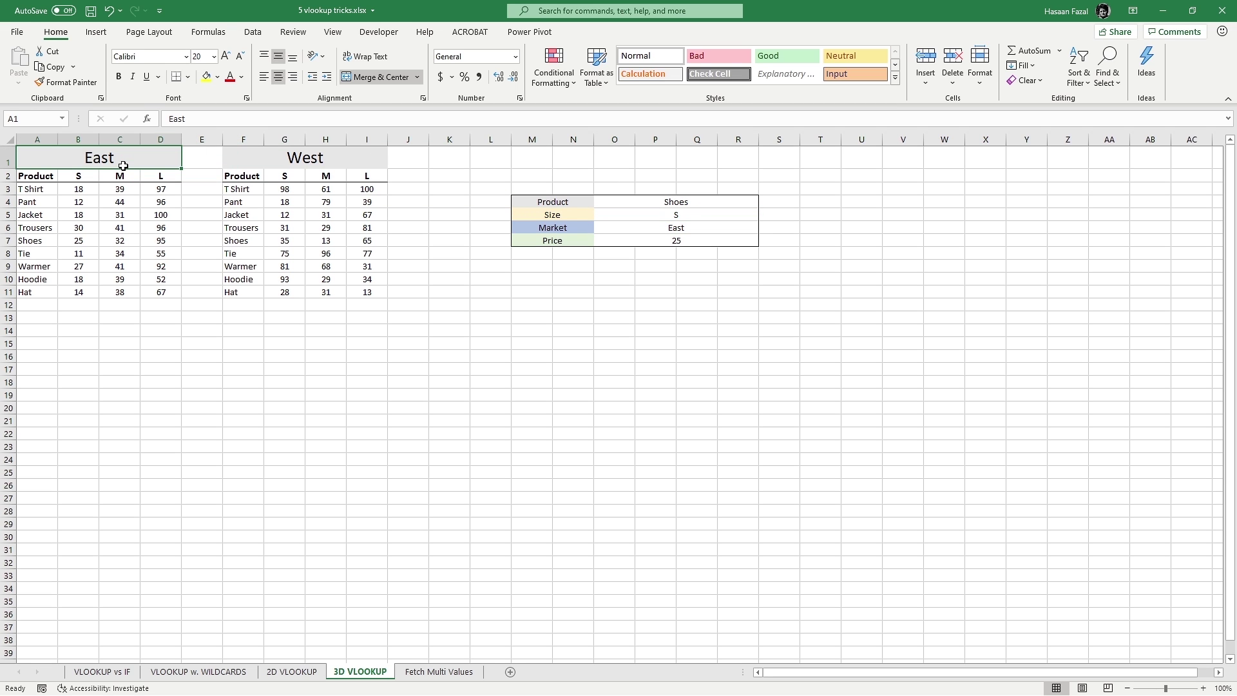
pyautogui.click(90, 175)
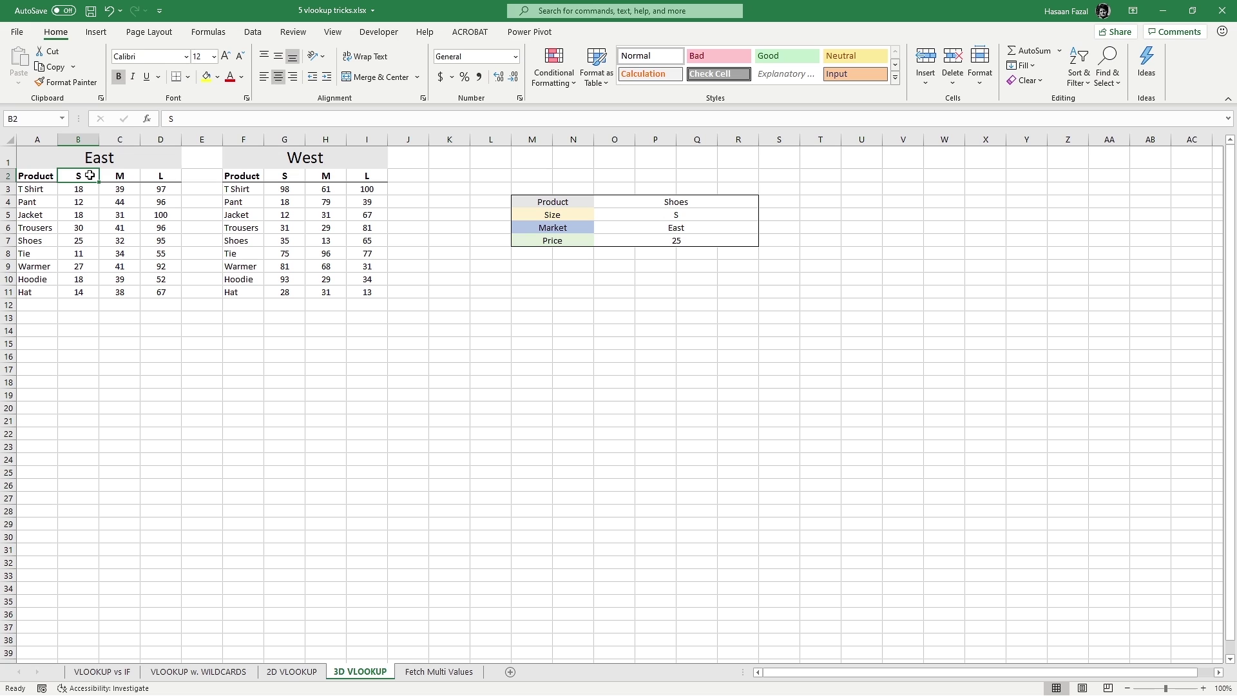
pyautogui.click(78, 240)
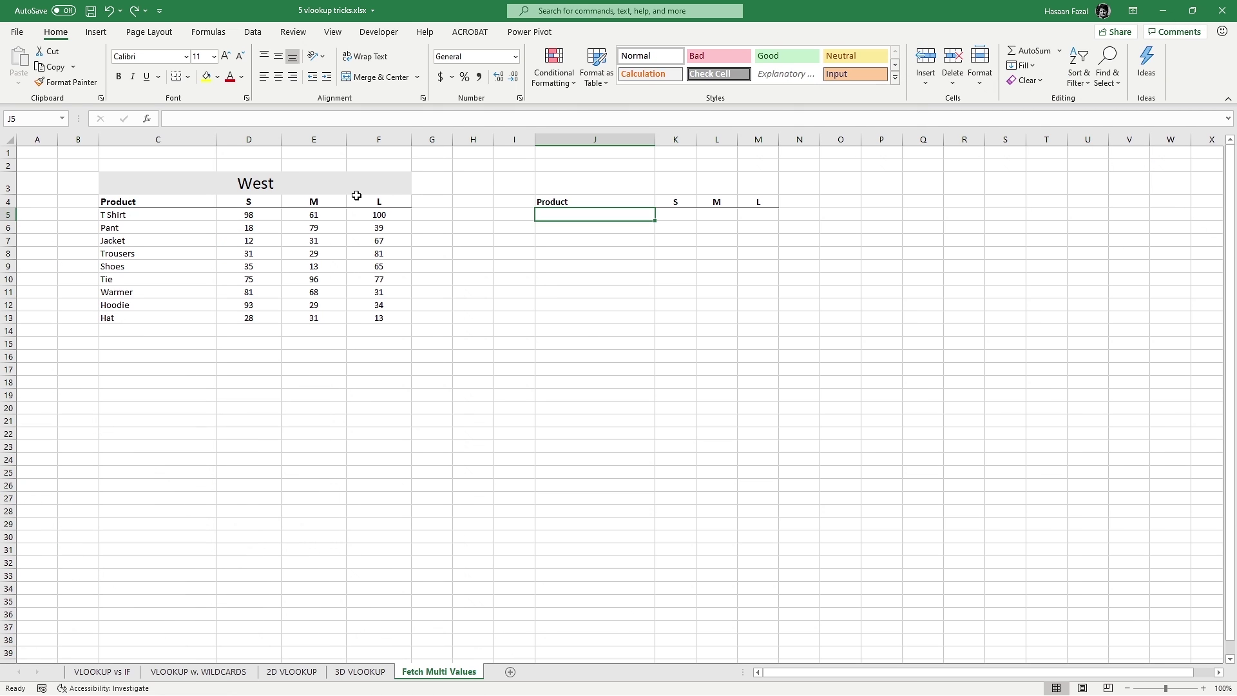
# Enter Pant in J5 and extend the selection across K5:M5 for the three size values
pyautogui.write('Pant')
pyautogui.press('Tab')
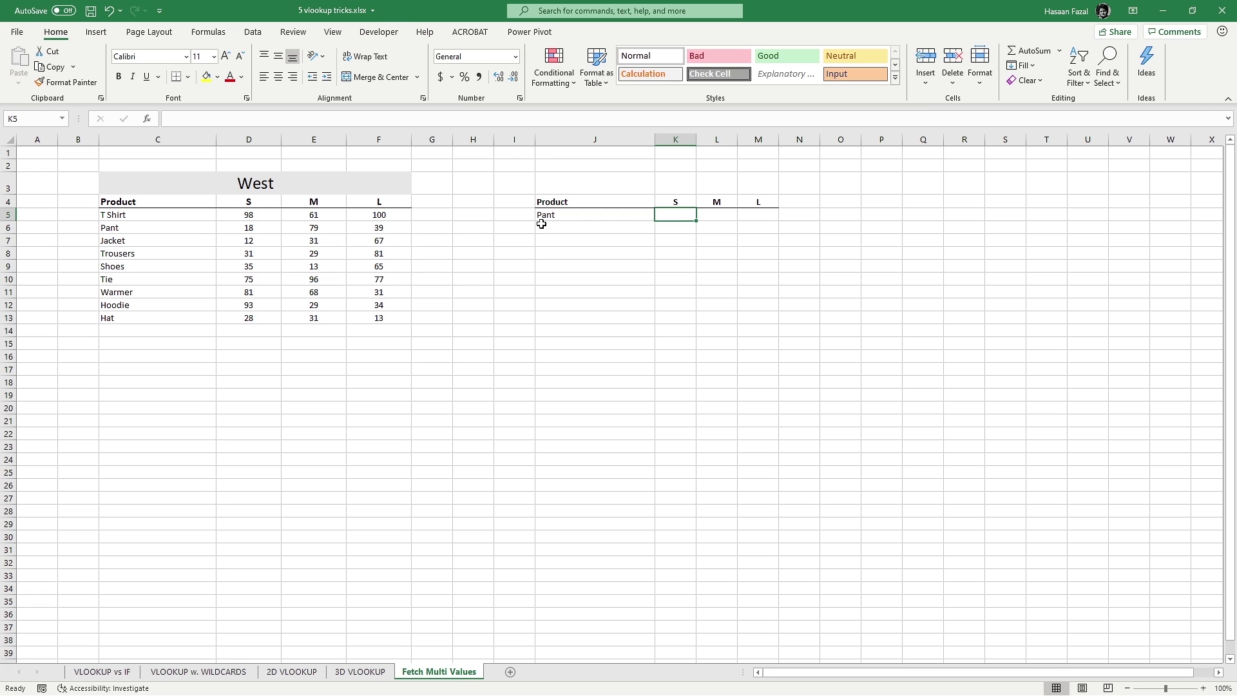
pyautogui.hotkey('shift', 'Right')
pyautogui.hotkey('shift', 'Right')
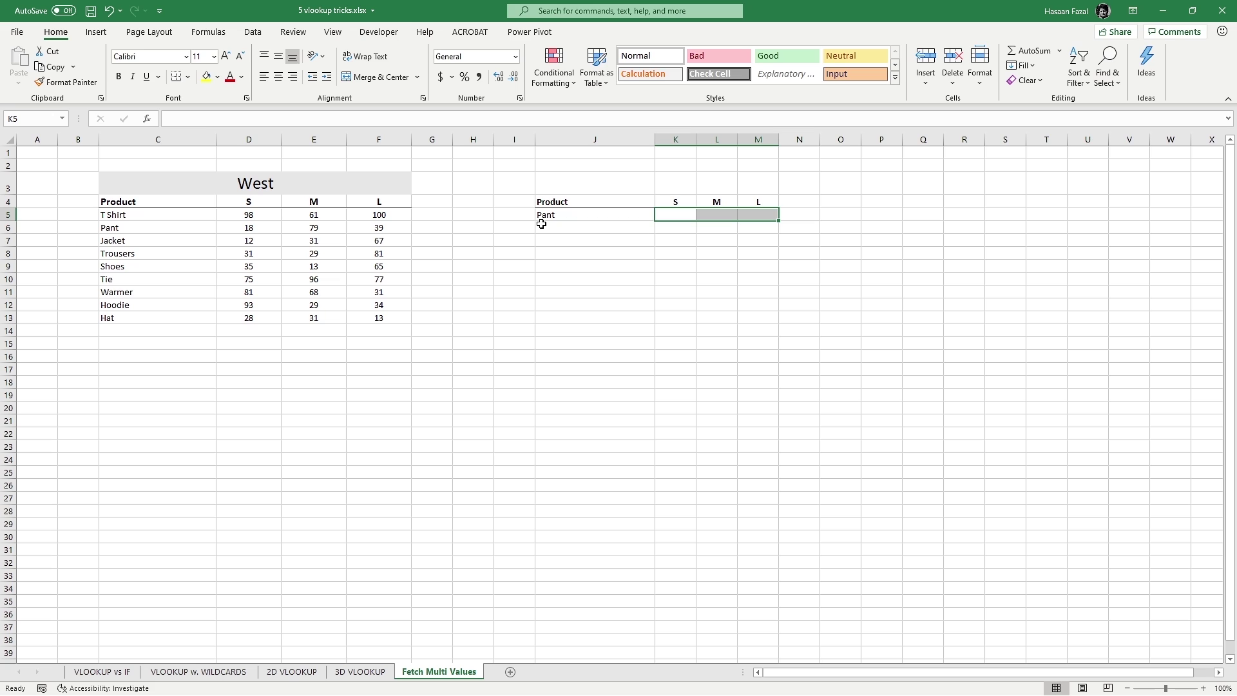
# Type =VLOOKUP(J5,C5:F13,{2,3,4},FALSE) in K5 to fetch Pant's columns 2, 3 and 4
pyautogui.write('=')
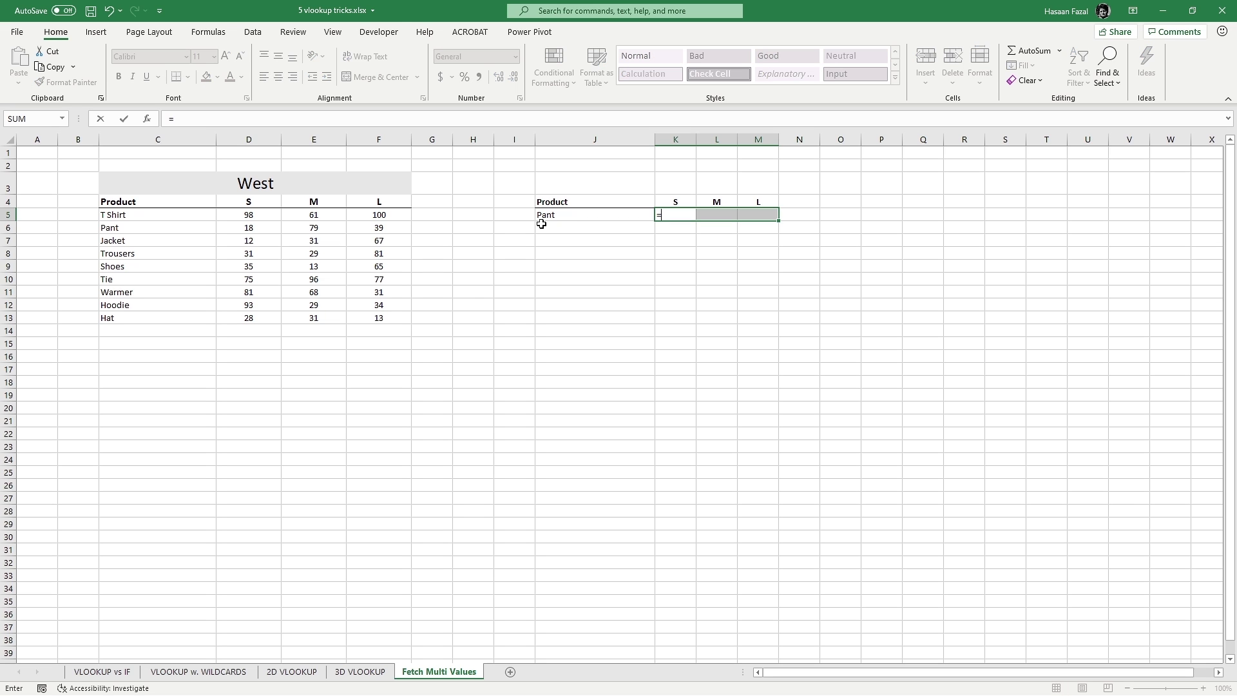
pyautogui.write('vlo')
pyautogui.press('Tab')
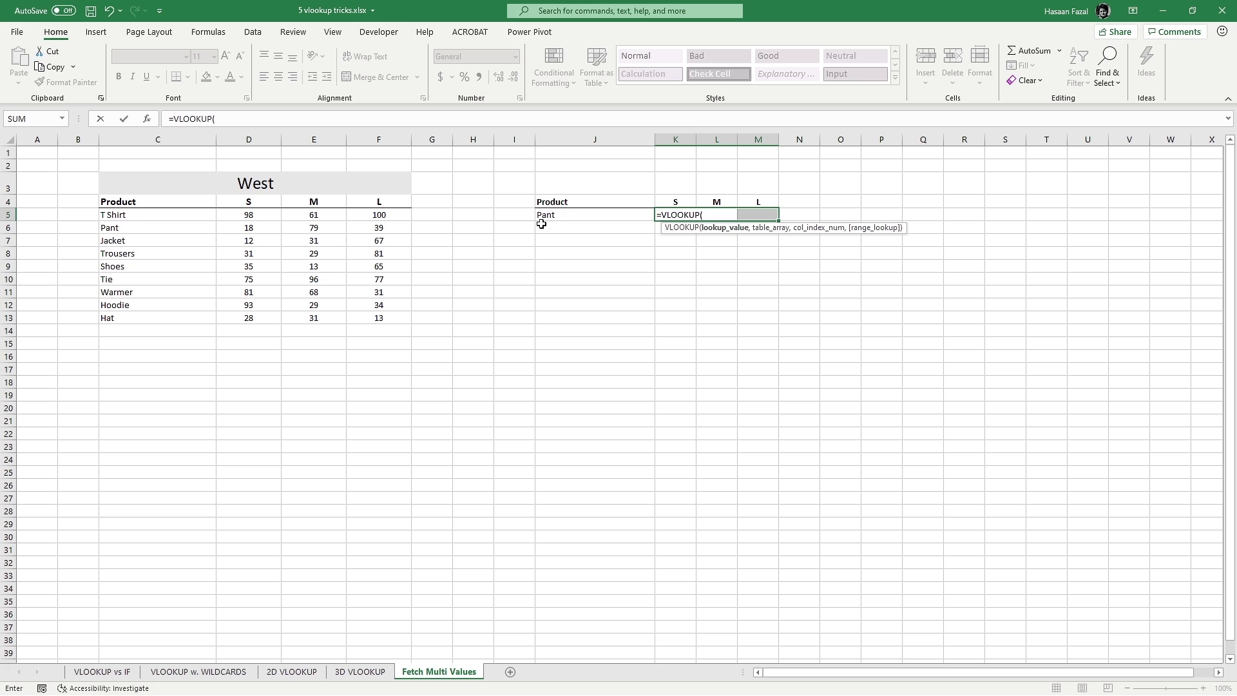
pyautogui.click(541, 224)
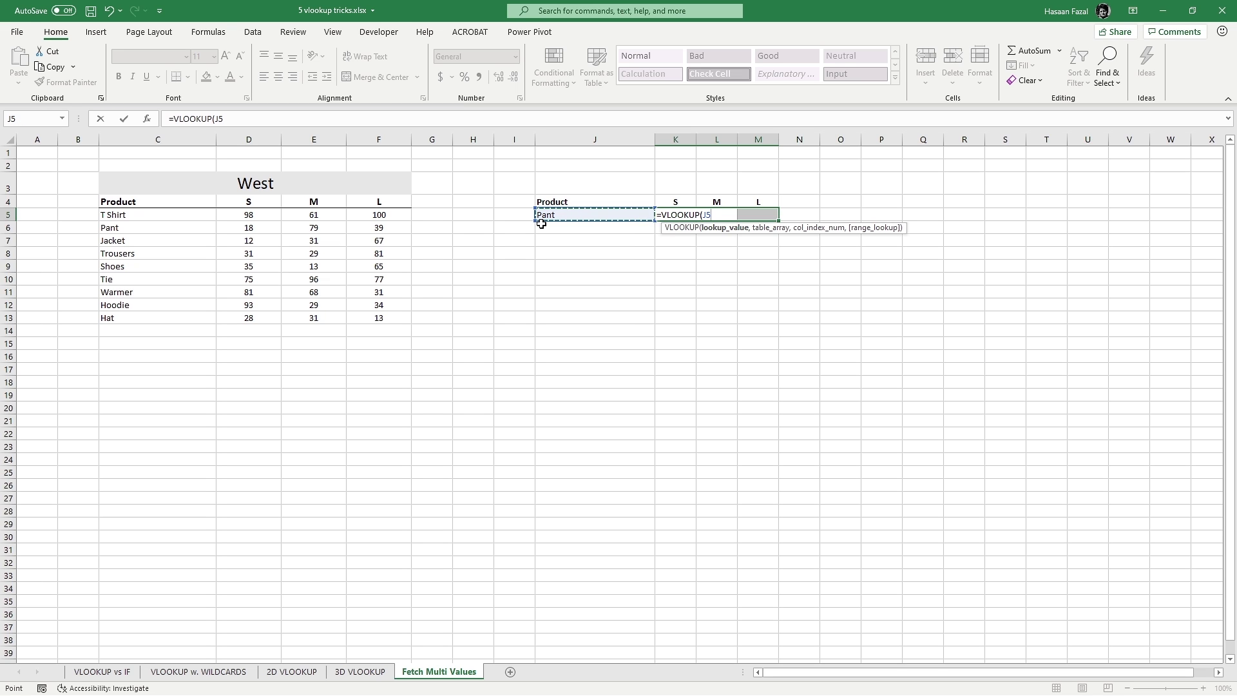
pyautogui.write(',')
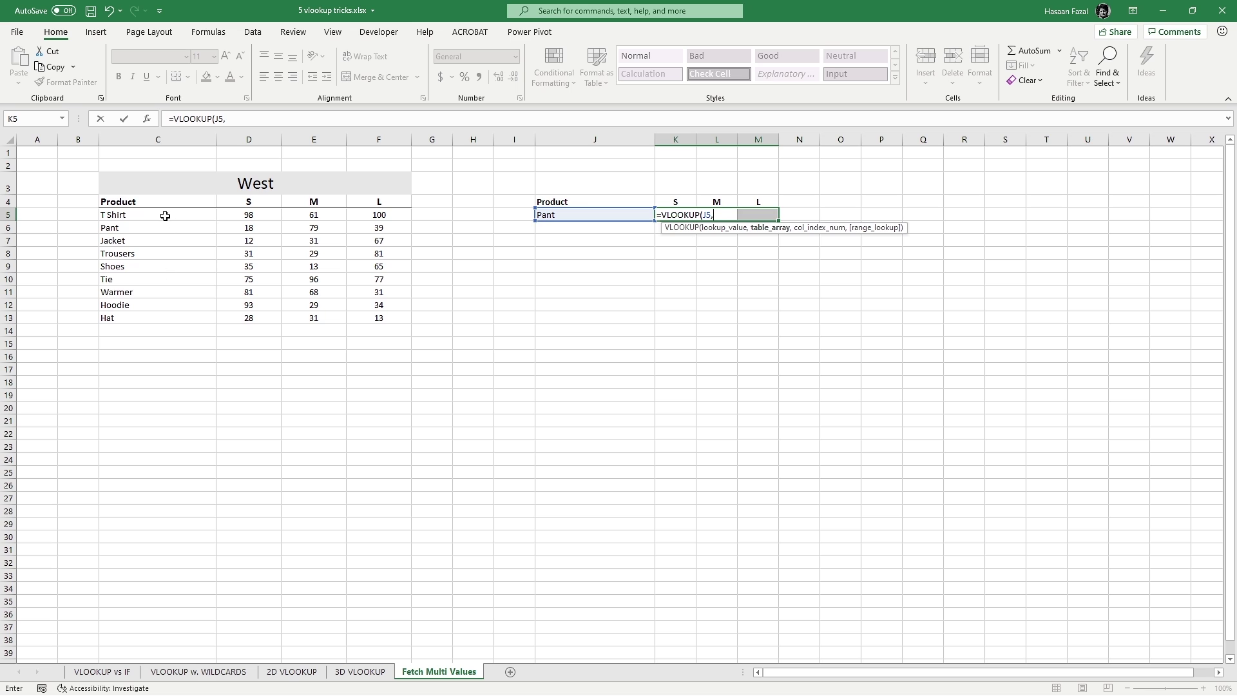
pyautogui.moveTo(166, 218); pyautogui.dragTo(355, 313)
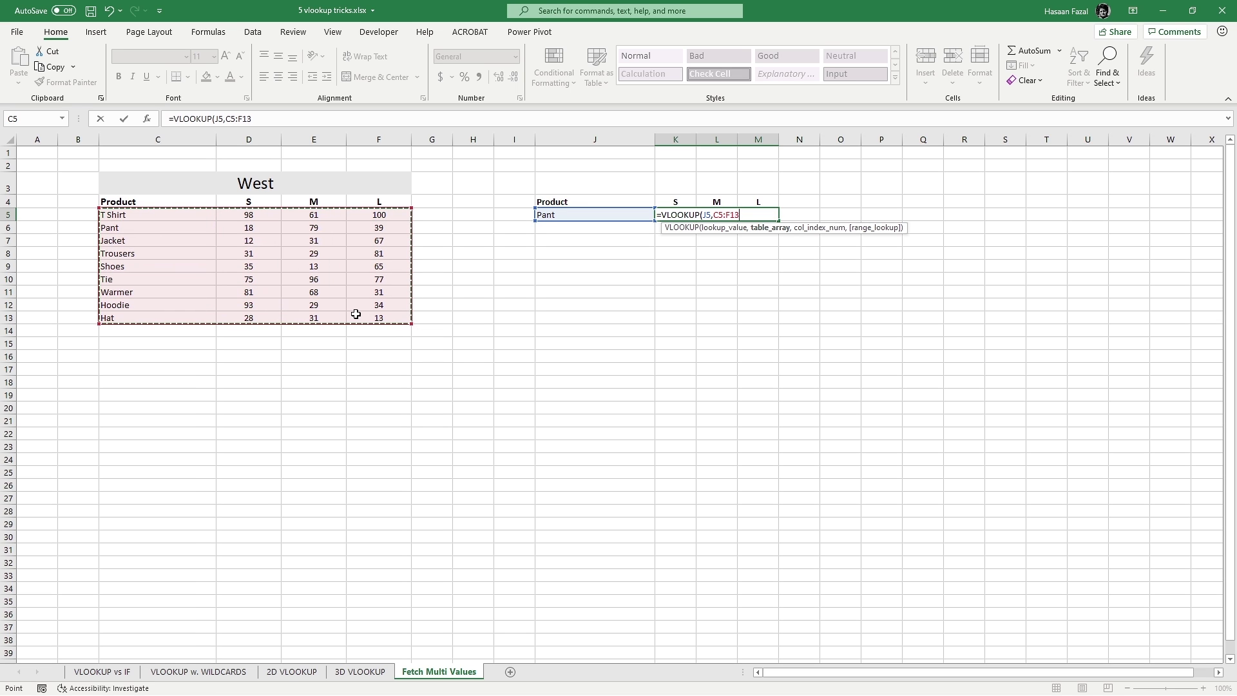
pyautogui.write(',{')
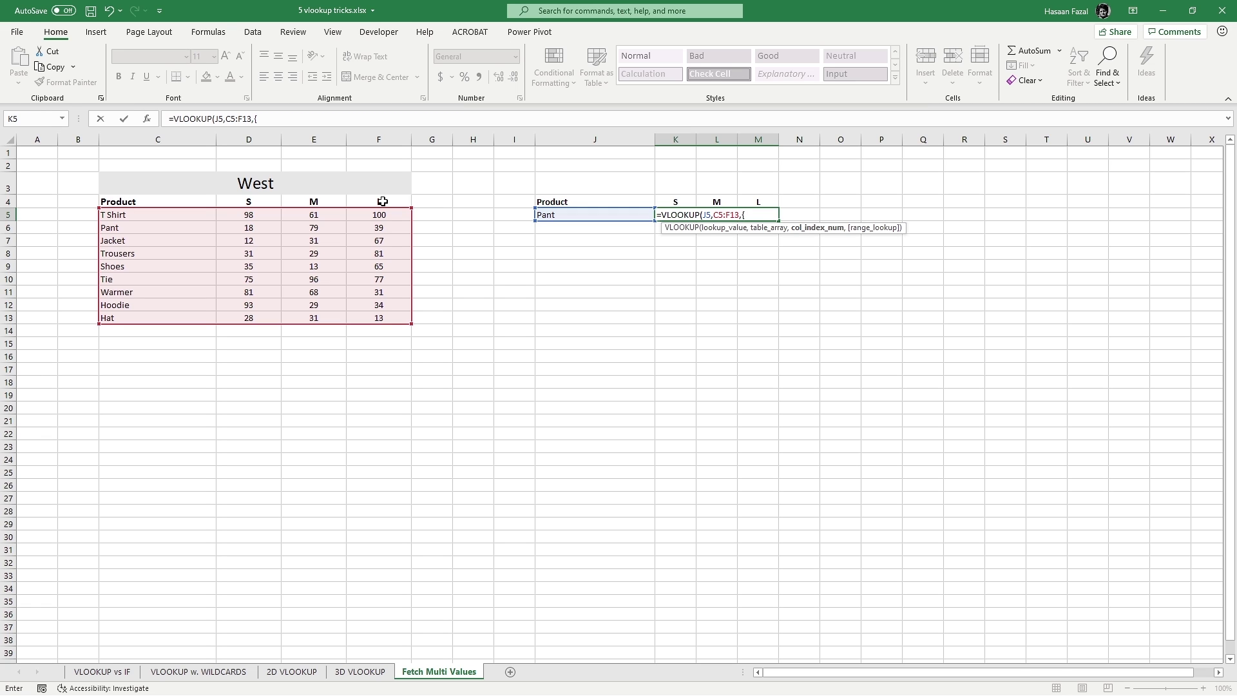
pyautogui.write('2,3,4},')
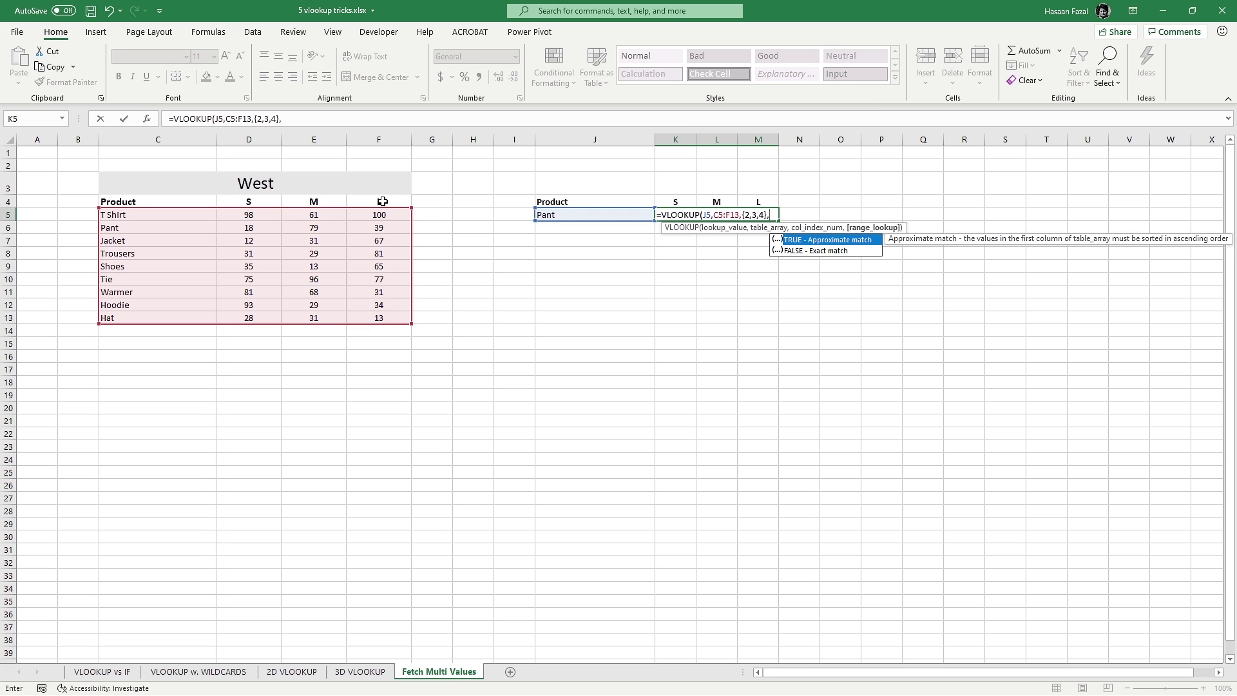
pyautogui.press('Down')
pyautogui.press('Tab')
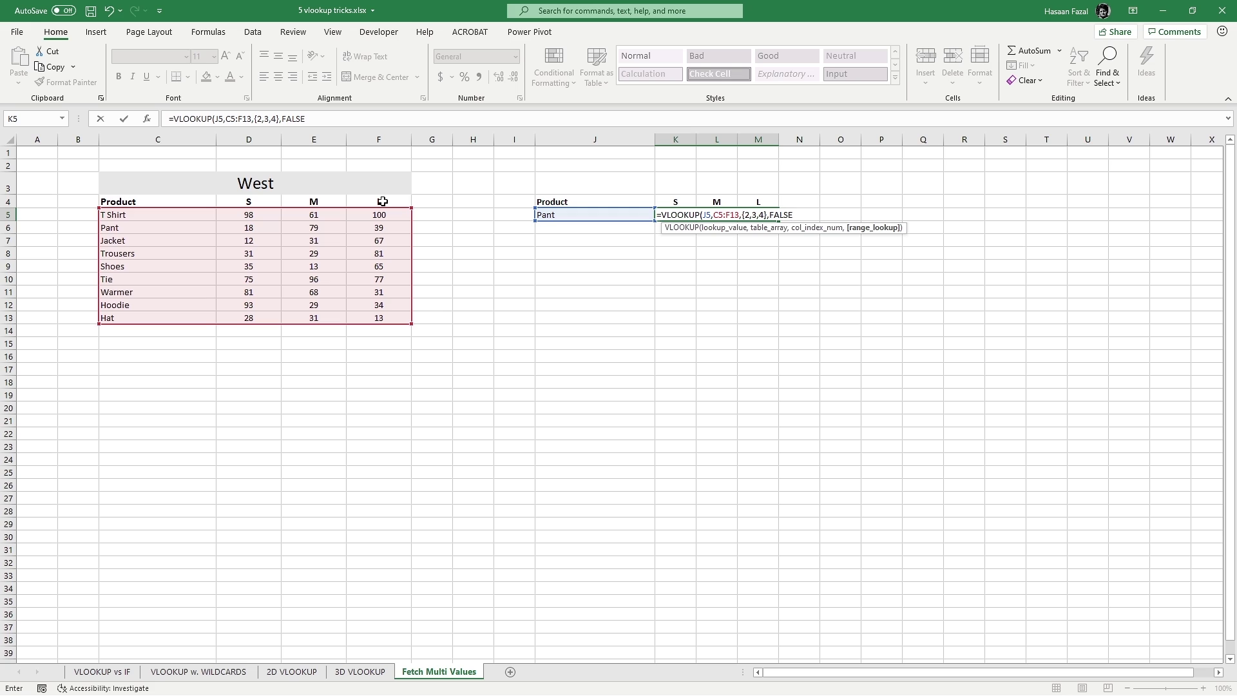
pyautogui.write(')')
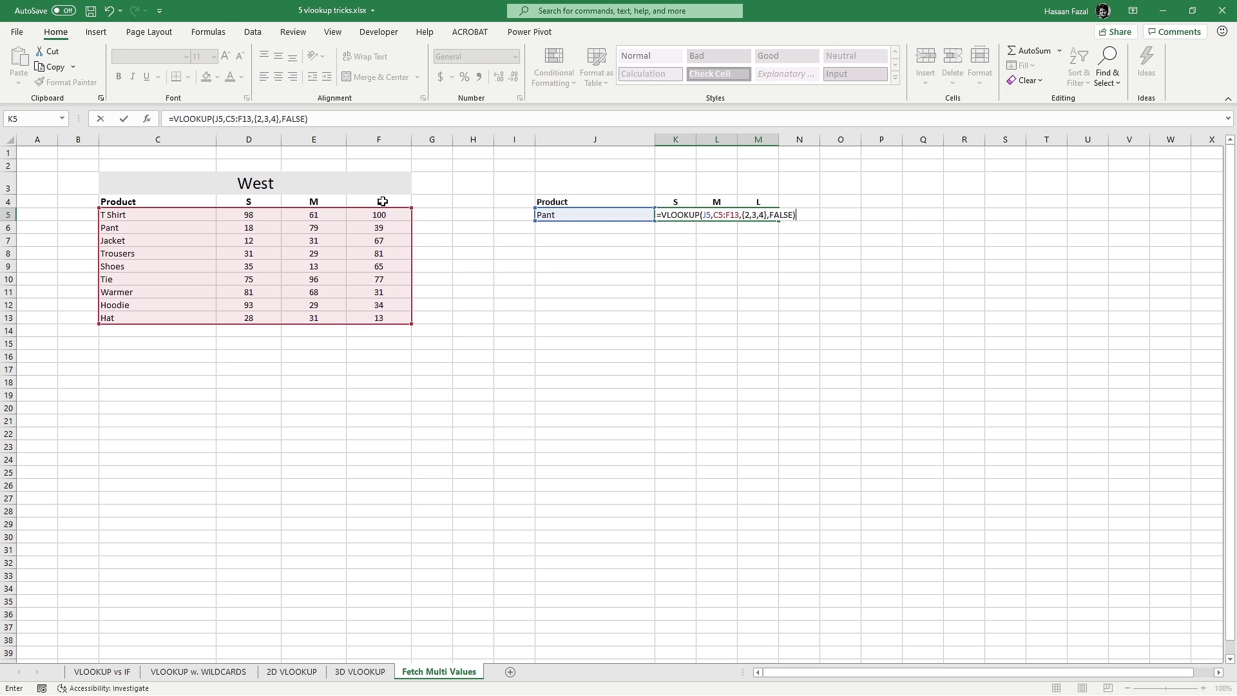
# Commit the VLOOKUP as an array formula so K5:M5 show 18, 79 and 39
pyautogui.hotkey('ctrl', 'shift', 'Return')
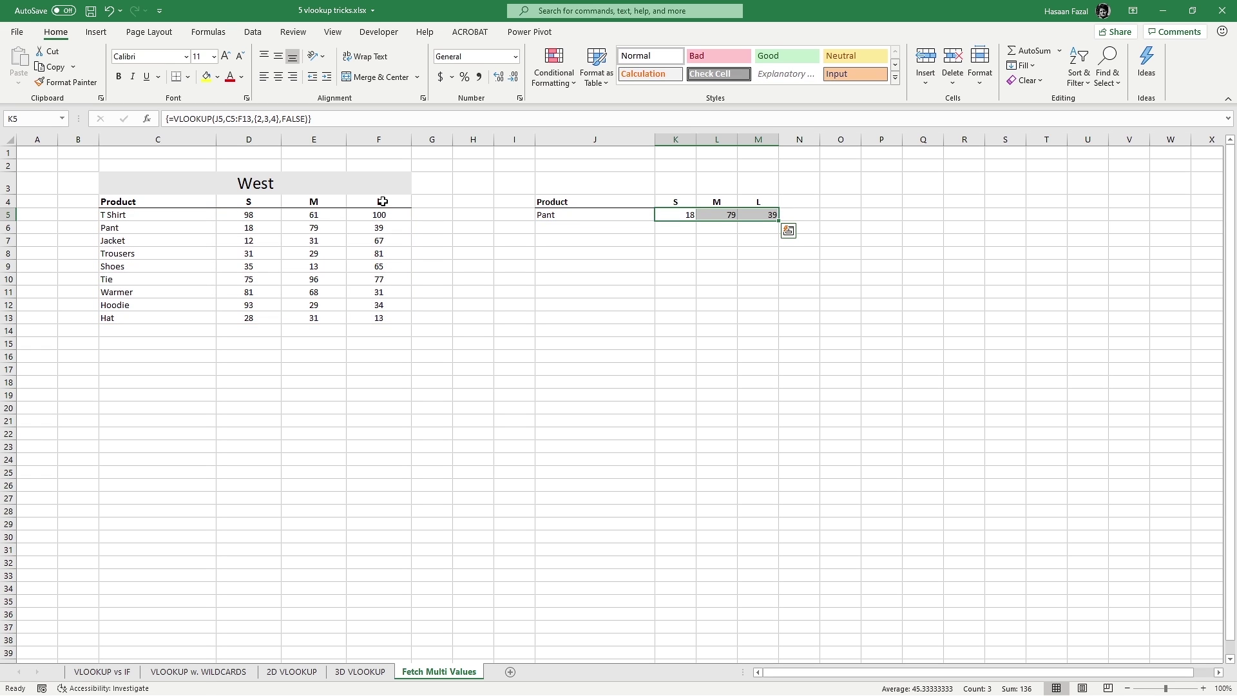